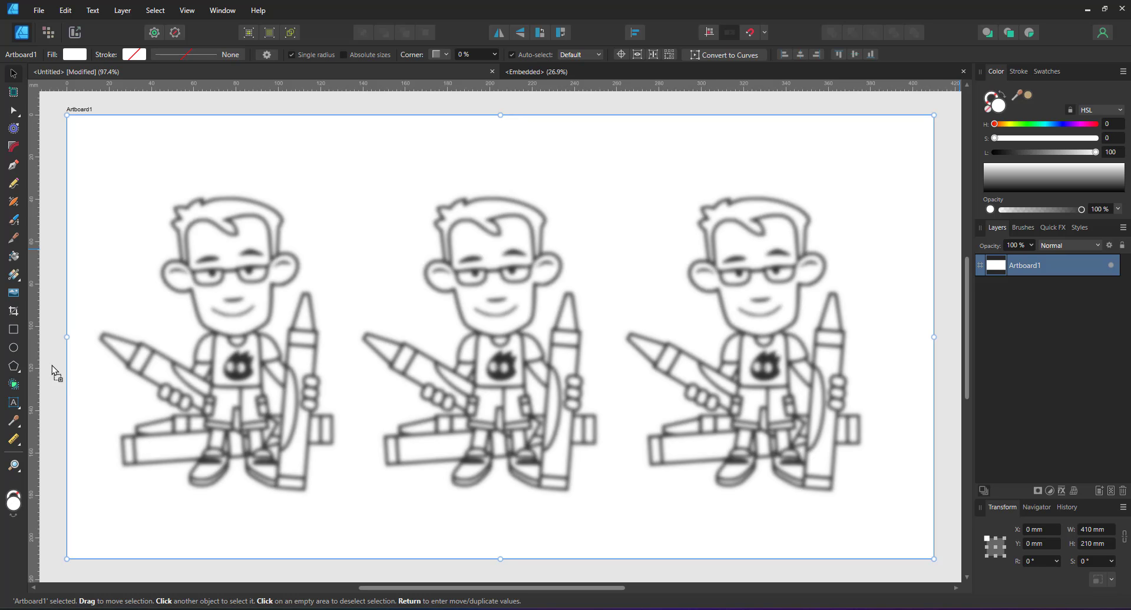
# - Place the image me_crayons.png on the left part of the artboard and enlarge it to about 115 × 162 mm
pyautogui.click(126, 326)
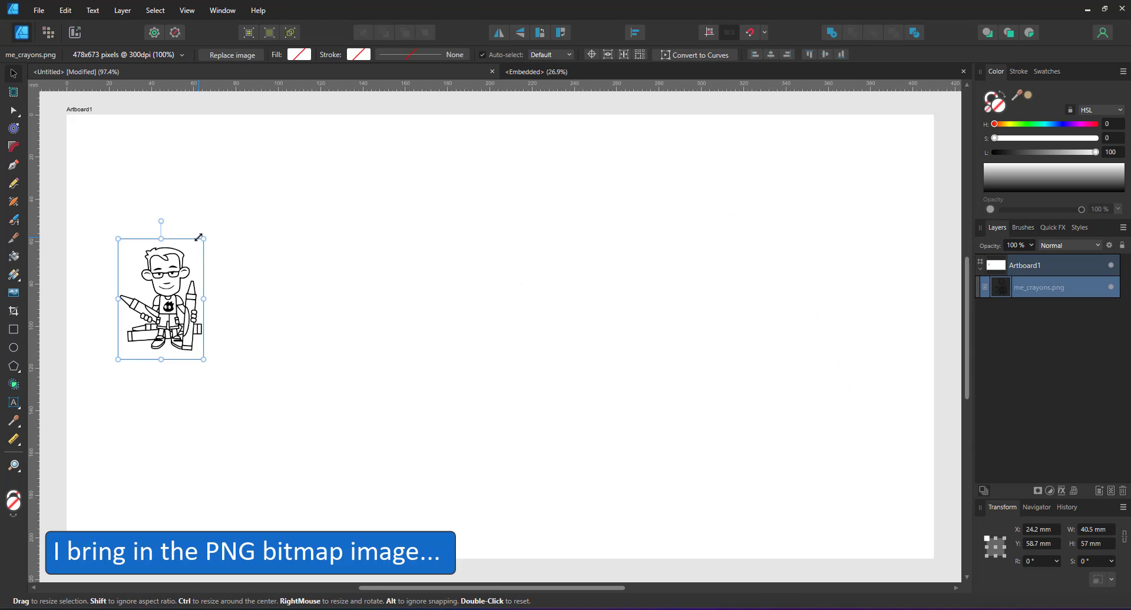
pyautogui.moveTo(197, 235); pyautogui.dragTo(283, 133)
pyautogui.moveTo(254, 237); pyautogui.dragTo(315, 261)
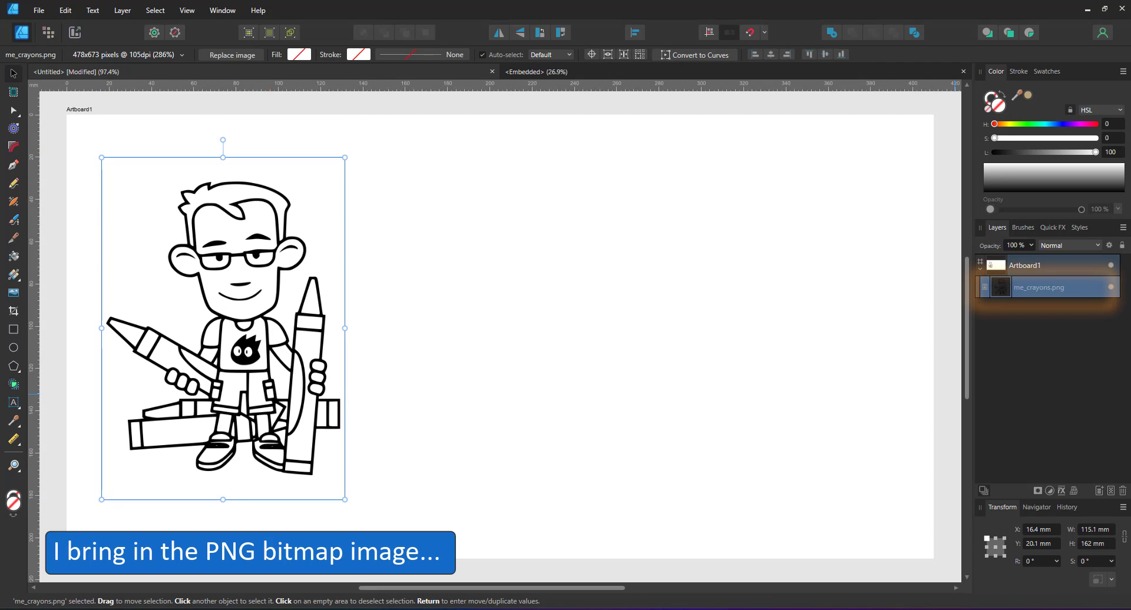
# - Place me_crayons.svg beside the PNG image and scale it to about 110 × 155 mm
pyautogui.click(527, 270)
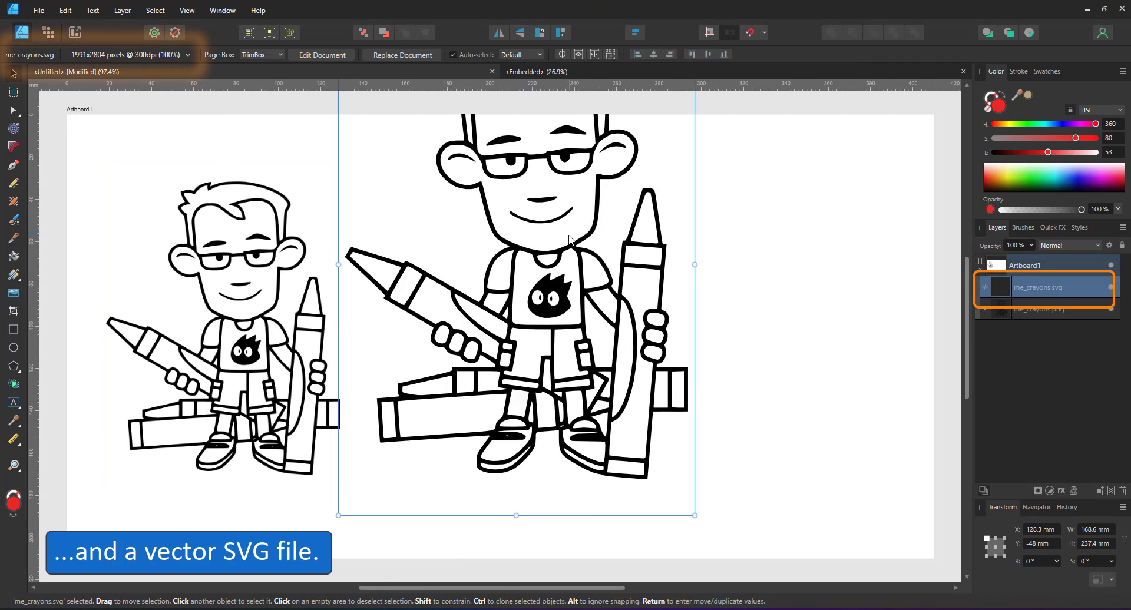
pyautogui.moveTo(698, 547); pyautogui.dragTo(635, 486)
pyautogui.moveTo(538, 366); pyautogui.dragTo(507, 378)
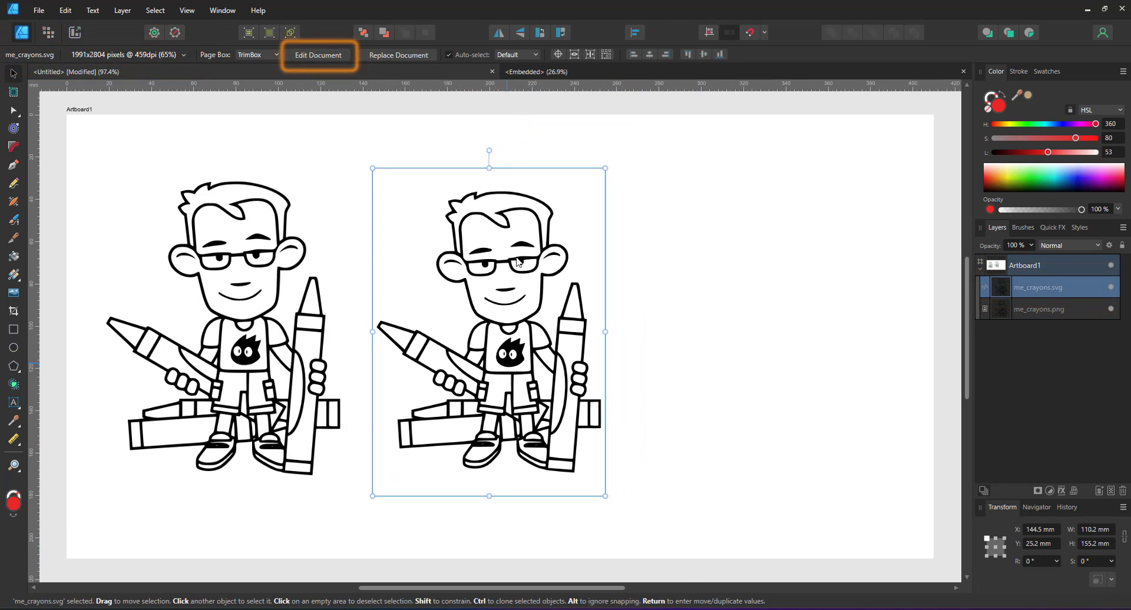
# - Copy the drawing's path from the embedded SVG document into the main document, replacing the embedded me_crayons.svg
pyautogui.click(326, 56)
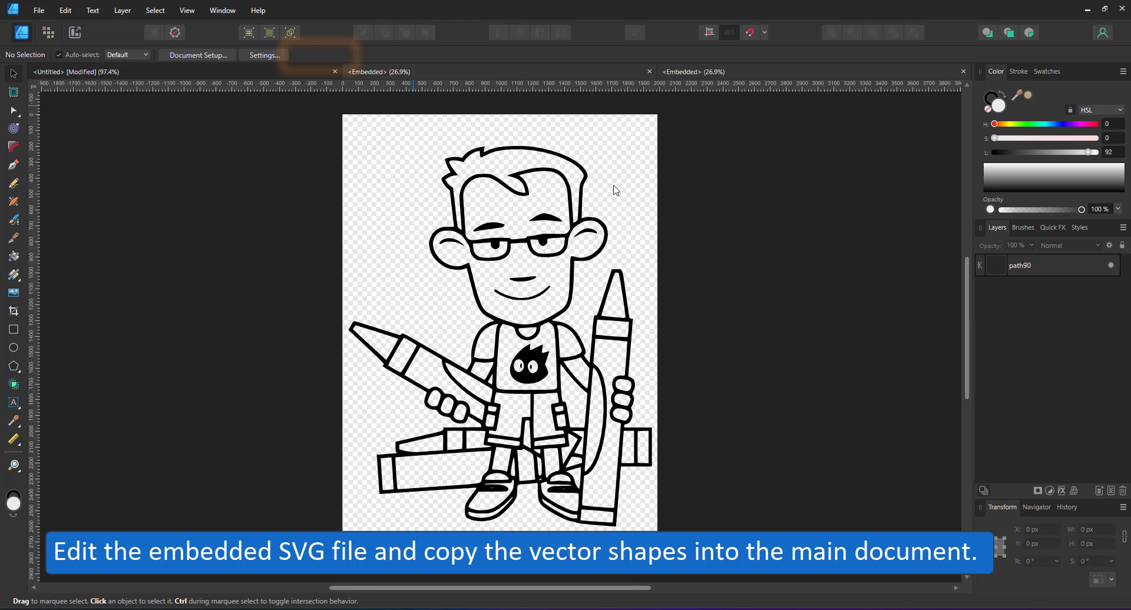
pyautogui.hotkey('ctrl', 'a')
pyautogui.hotkey('ctrl', 'c')
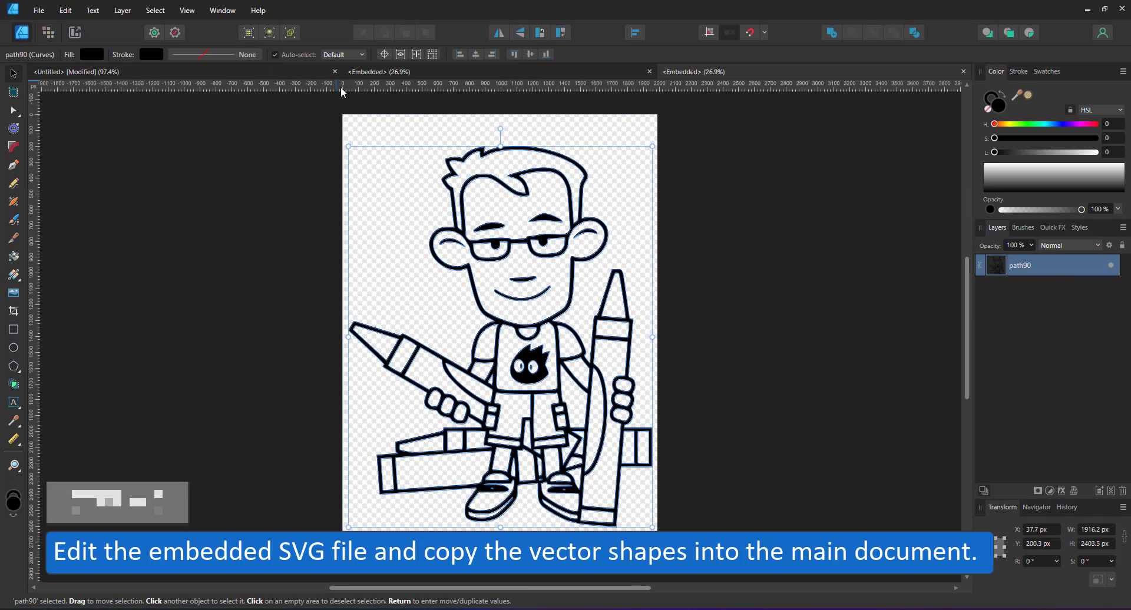
pyautogui.click(262, 71)
pyautogui.hotkey('ctrl', 'v')
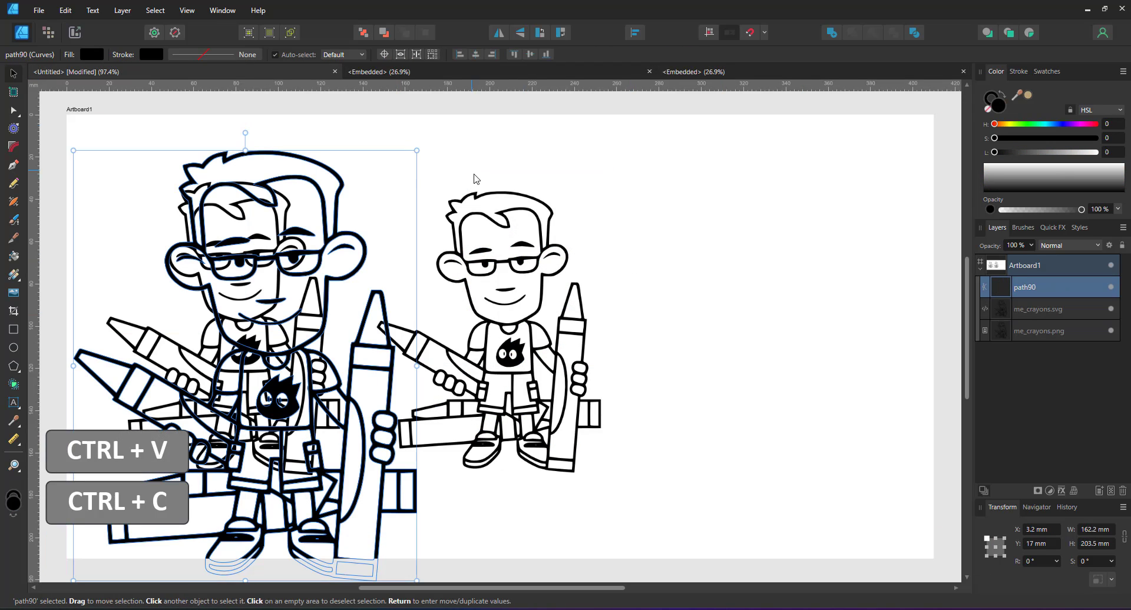
pyautogui.moveTo(247, 353); pyautogui.dragTo(439, 353)
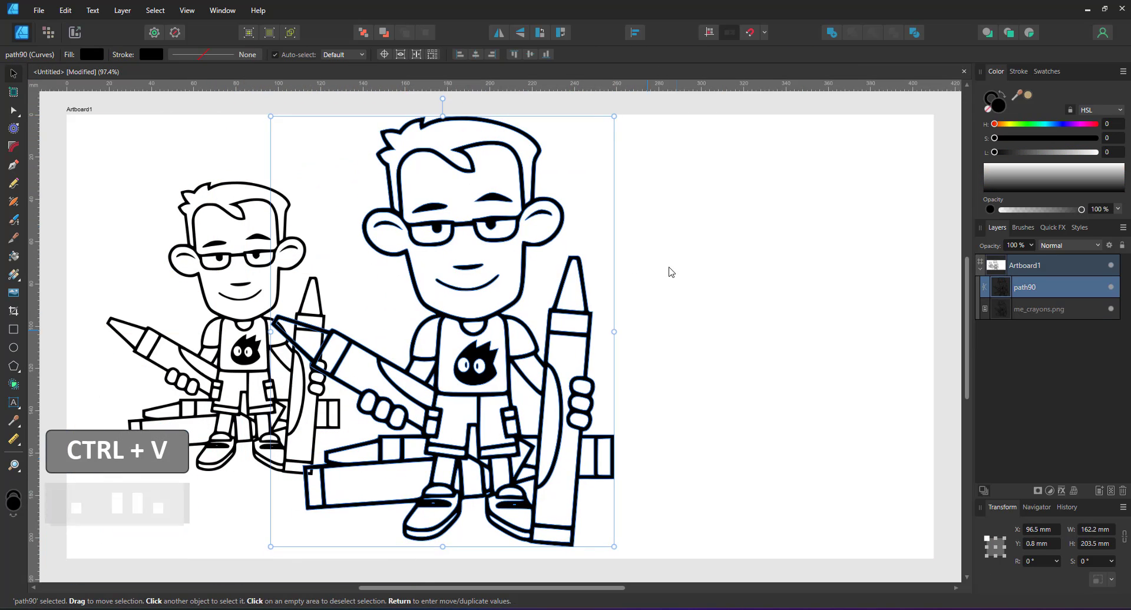
# - Scale the pasted path to about 110 × 138 mm and place a duplicate of it on the artboard's right part
pyautogui.moveTo(612, 114); pyautogui.dragTo(559, 185)
pyautogui.moveTo(432, 277); pyautogui.dragTo(731, 280)
pyautogui.hotkey('ctrl', 'j')
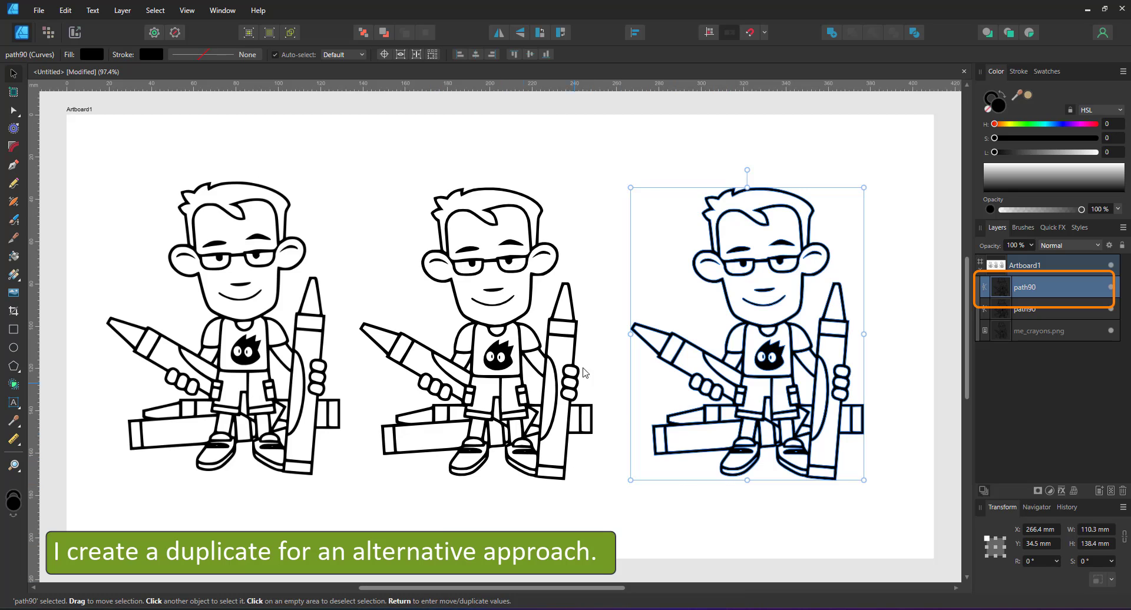
# - Rename the duplicated path layer as "svg copy" and the original path layer as "svg"
pyautogui.doubleClick(1068, 287)
pyautogui.write('svg copy')
pyautogui.press('Return')
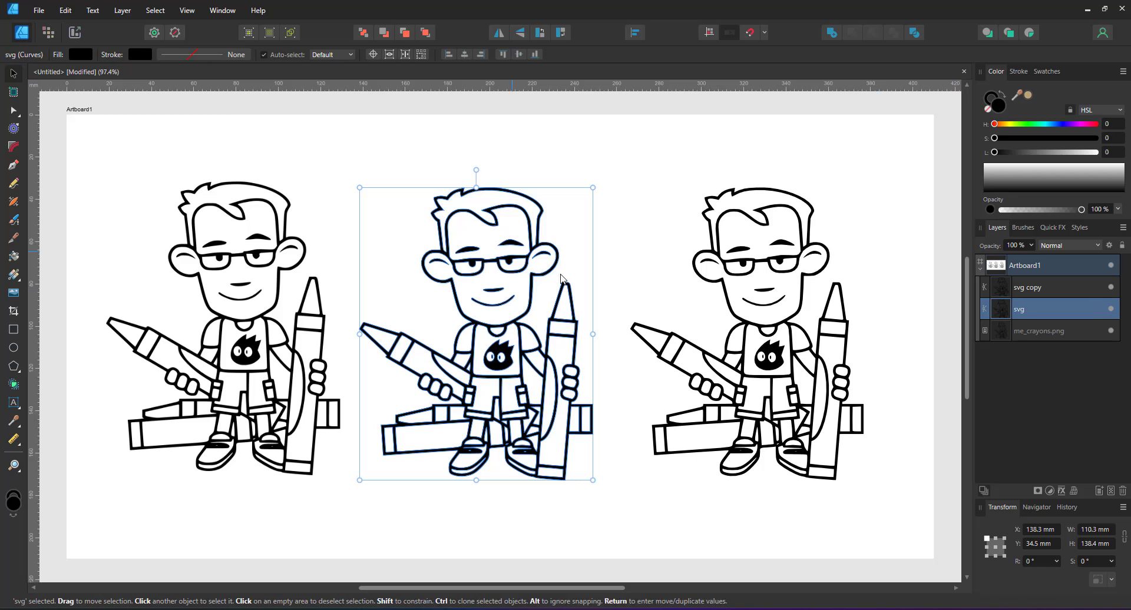
# - Select the PNG image and ready the Flood Fill Tool in the Pixel Persona with red as the fill colour
pyautogui.click(215, 247)
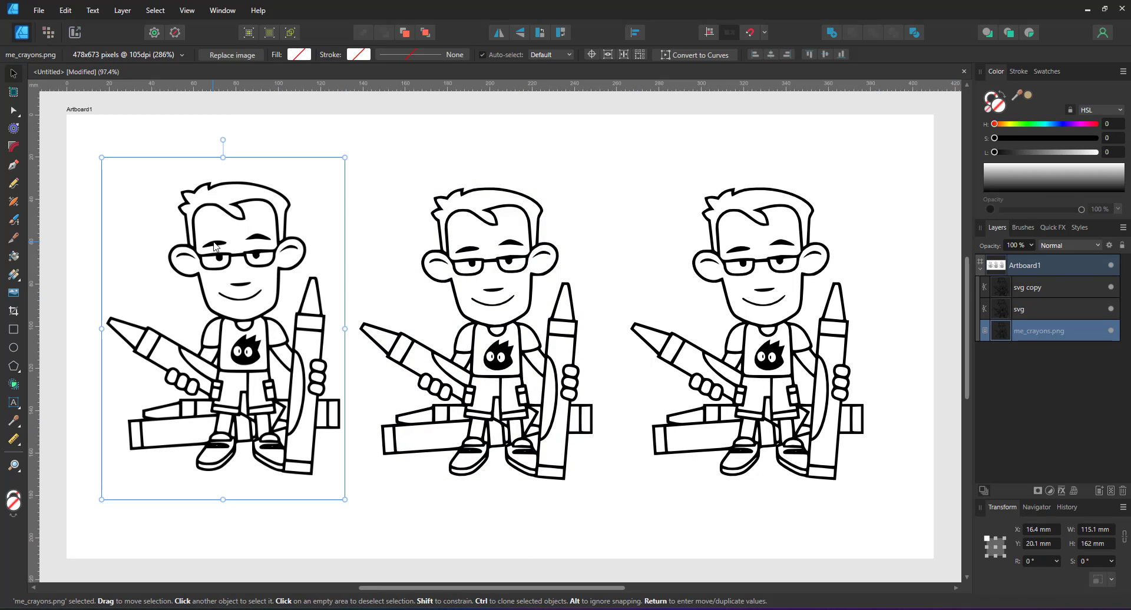
pyautogui.click(50, 33)
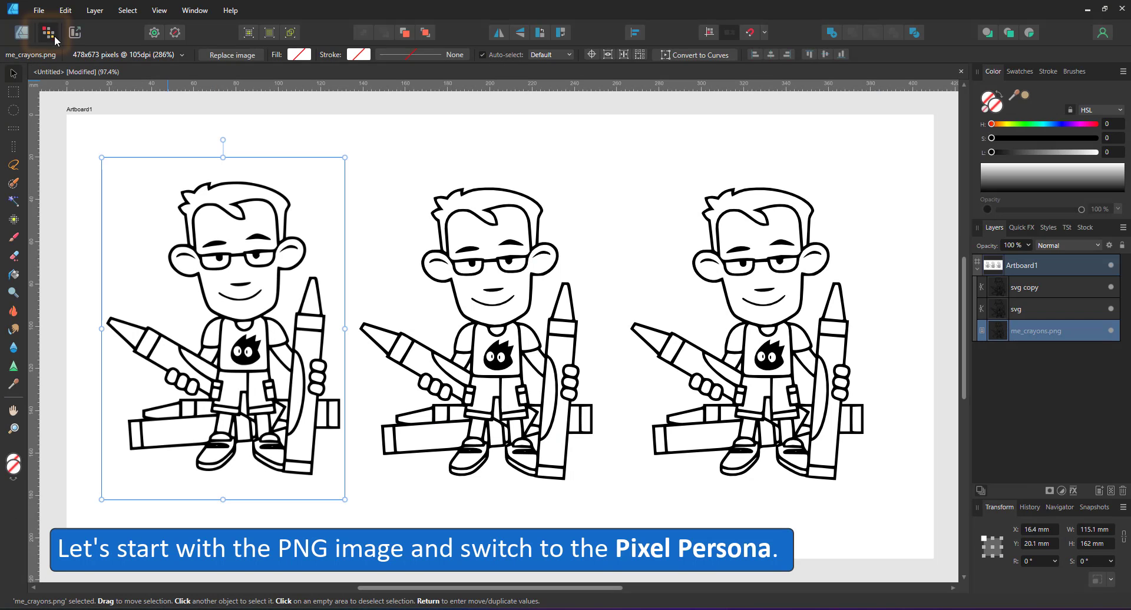
pyautogui.click(14, 274)
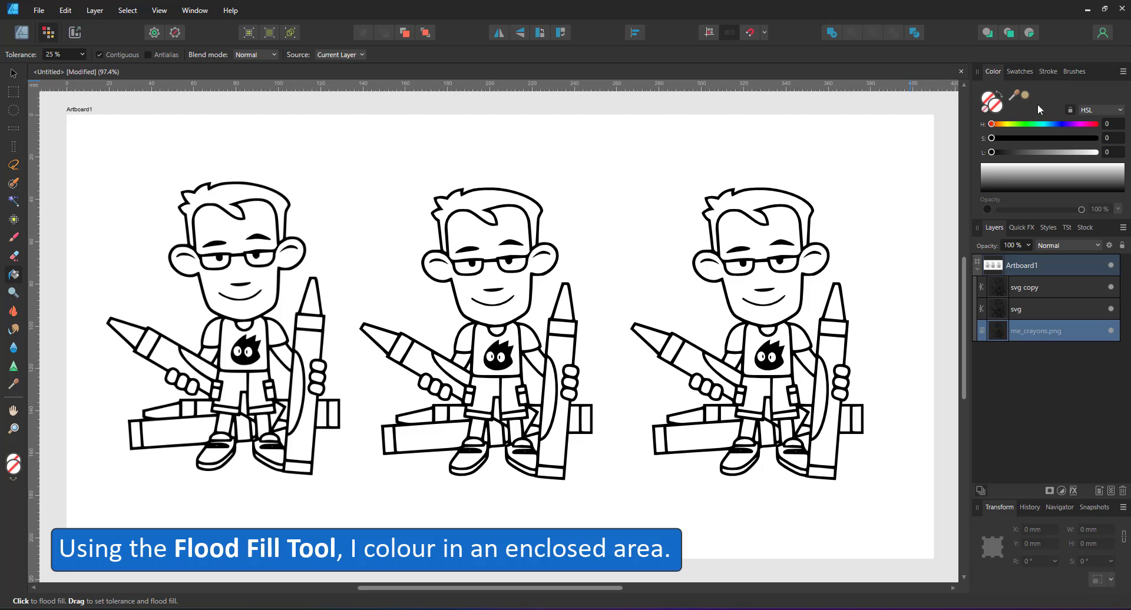
pyautogui.click(1095, 124)
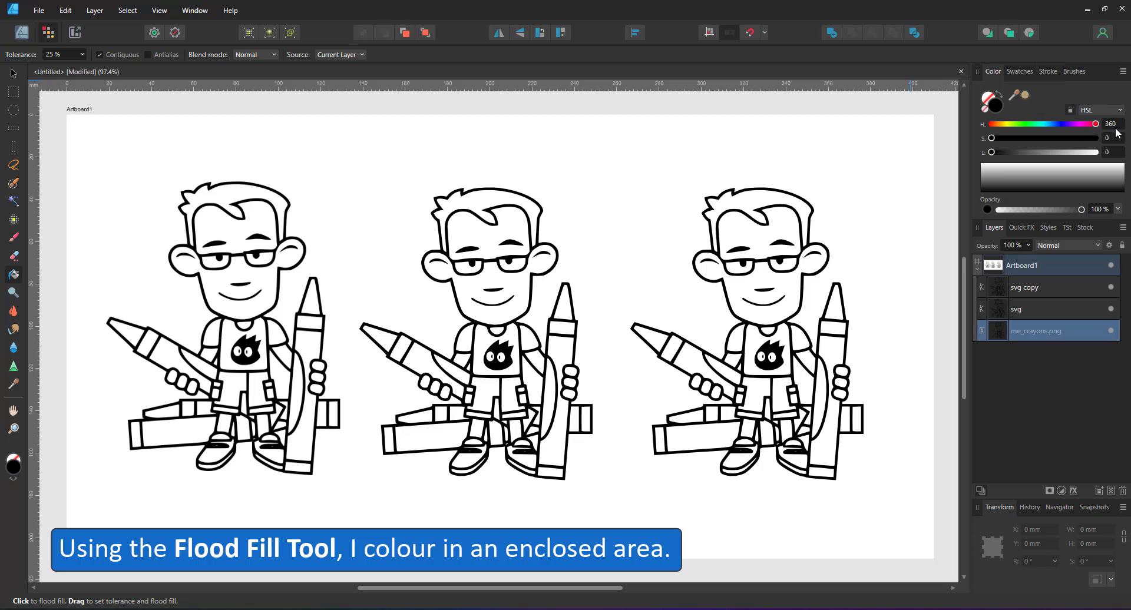
pyautogui.click(1019, 71)
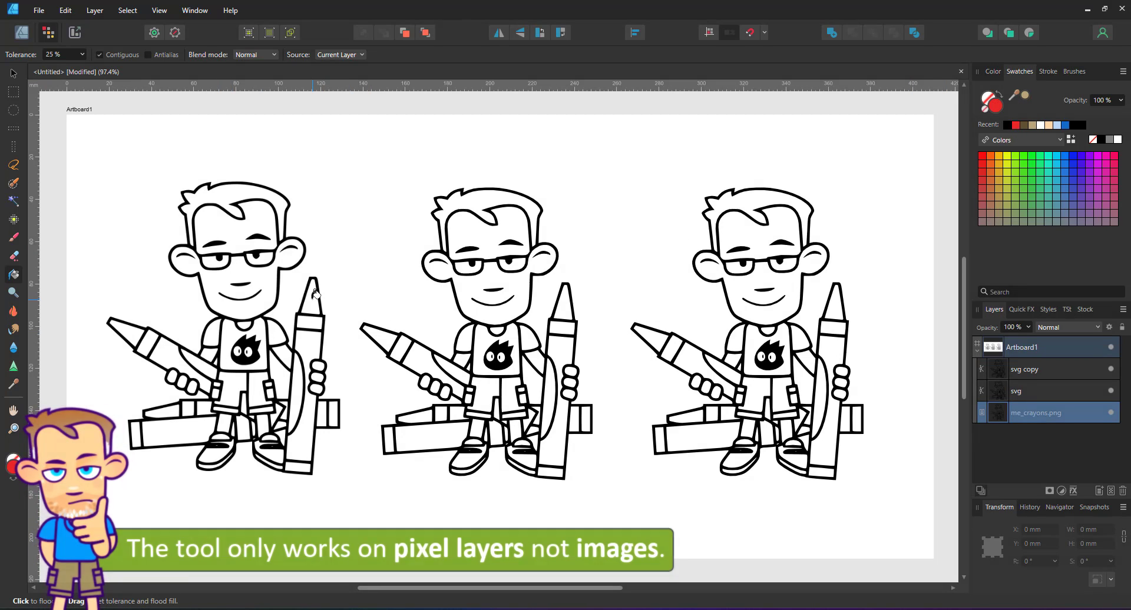
# - Rasterize the me_crayons.png image into a pixel layer
pyautogui.click(14, 74)
pyautogui.rightClick(241, 255)
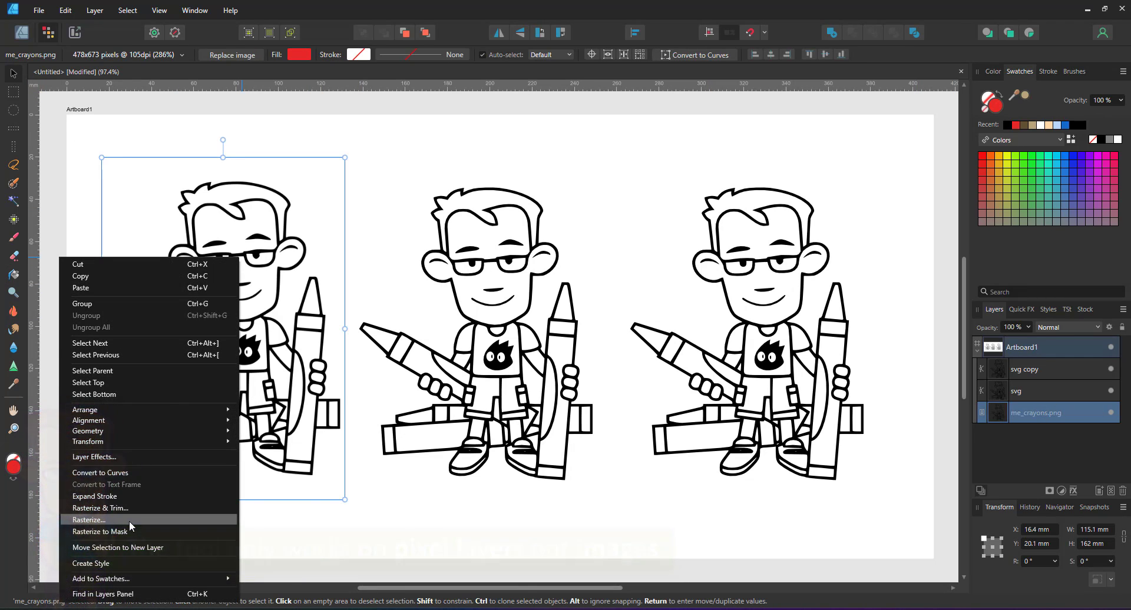
pyautogui.click(88, 519)
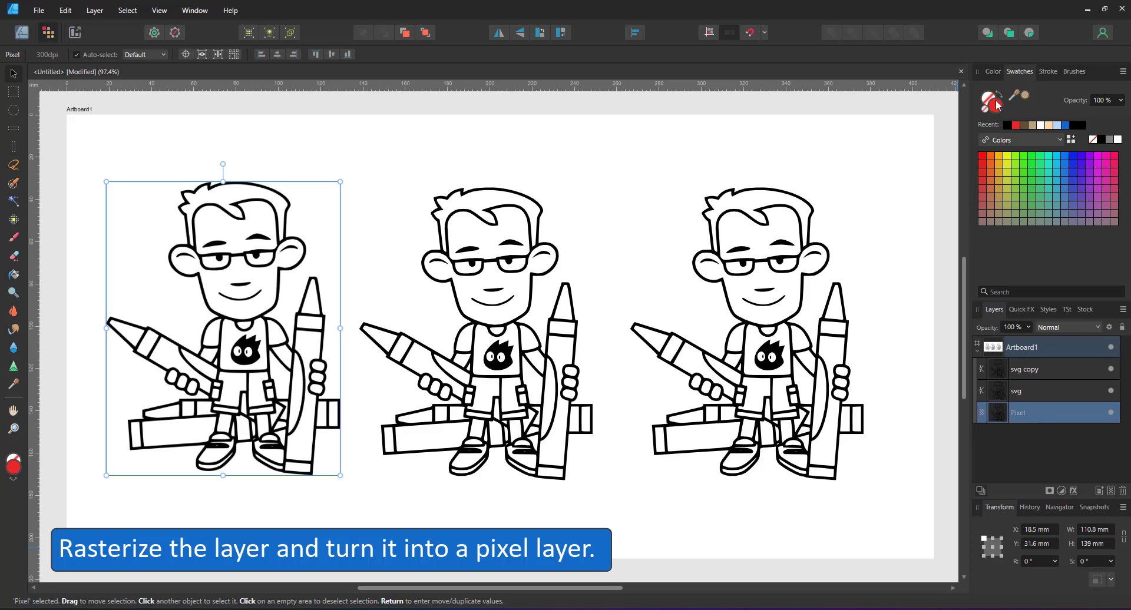
# - Flood fill the upright crayon's sections red on the pixel layer, using a tolerance of 75 %
pyautogui.click(13, 275)
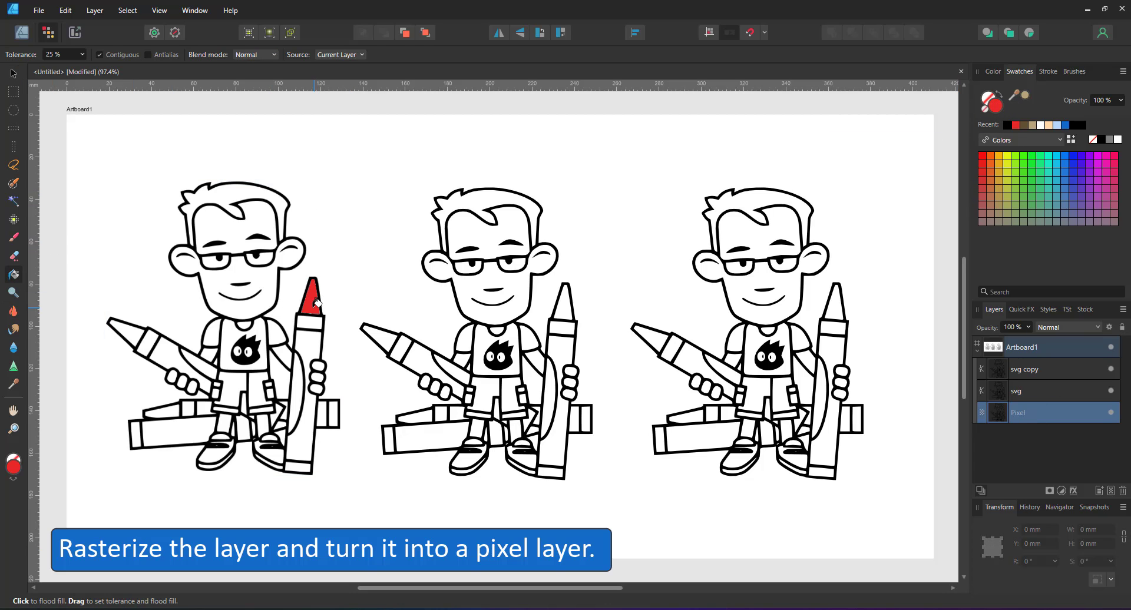
pyautogui.scroll(10, 317, 303)
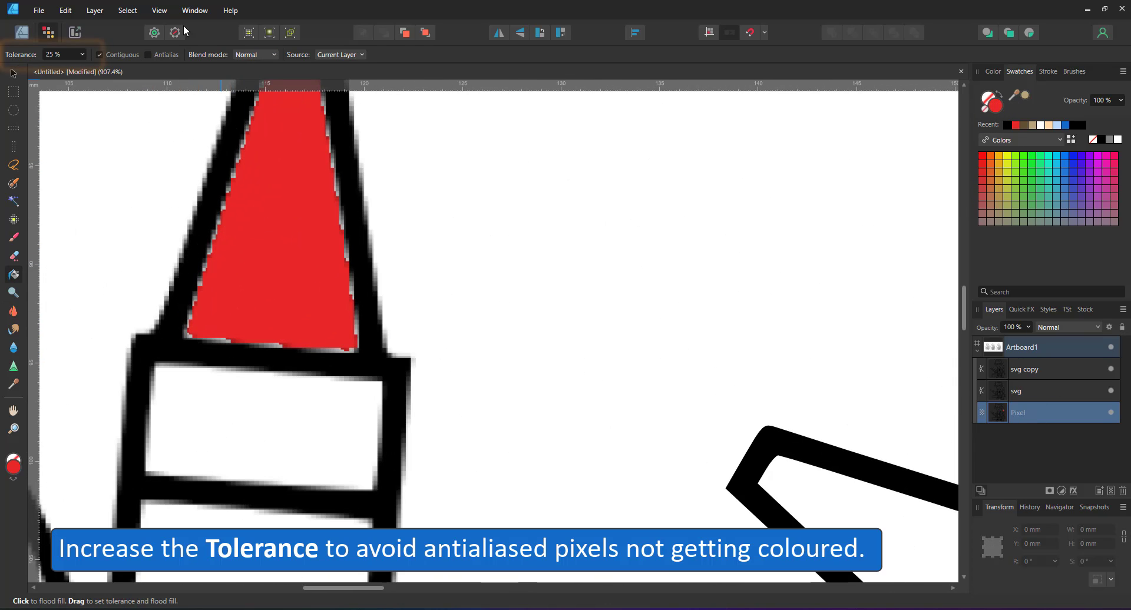
pyautogui.hotkey('ctrl', 'z')
pyautogui.click(56, 54)
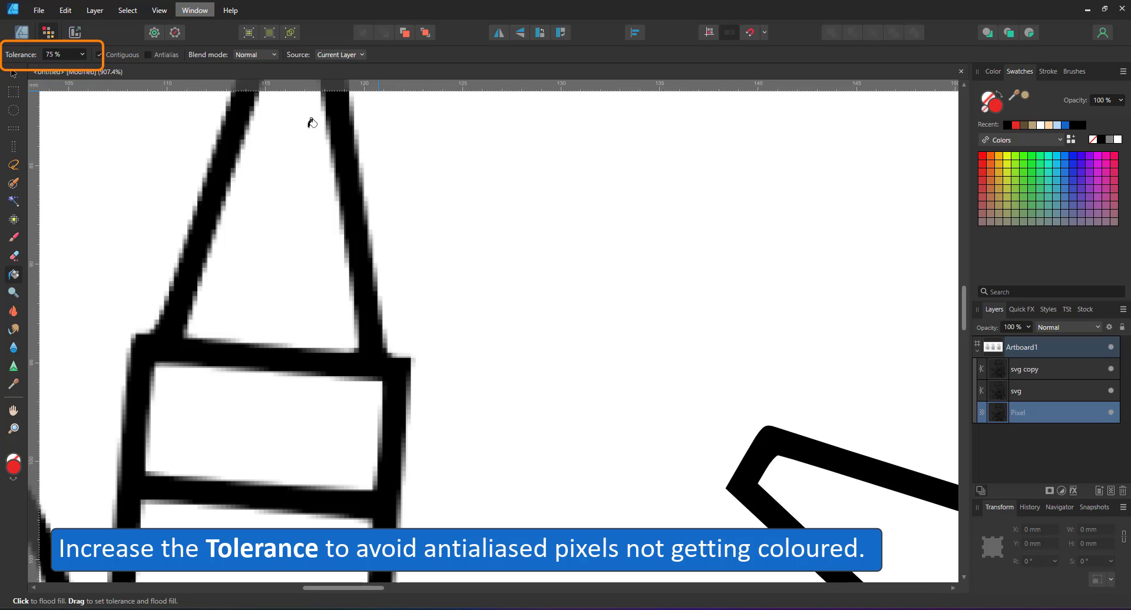
pyautogui.click(292, 274)
pyautogui.click(275, 389)
pyautogui.scroll(-10, 270, 368)
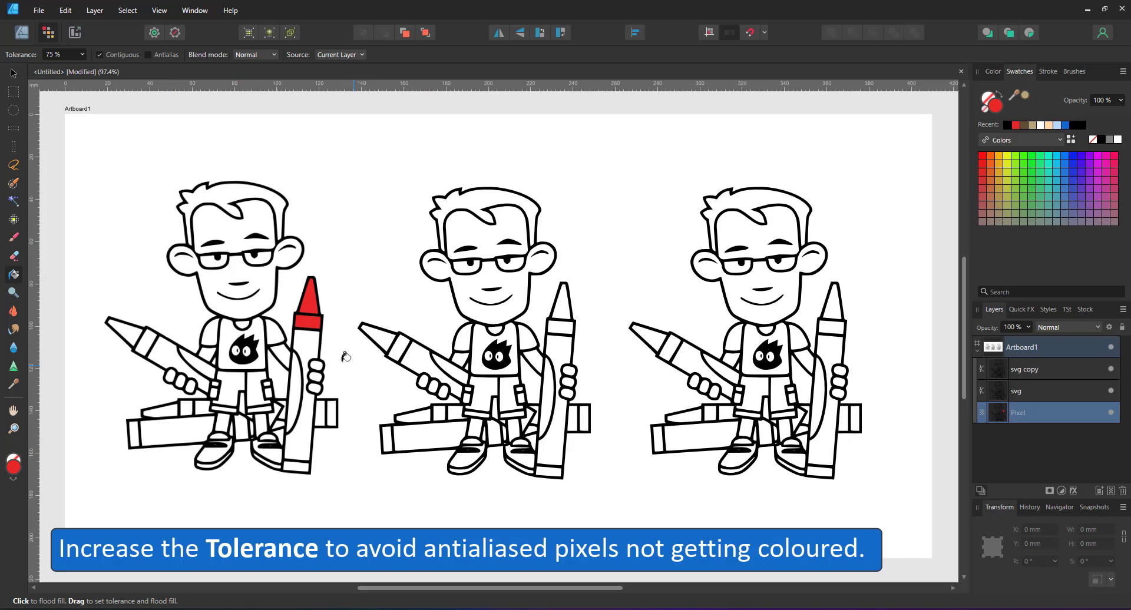
pyautogui.click(307, 340)
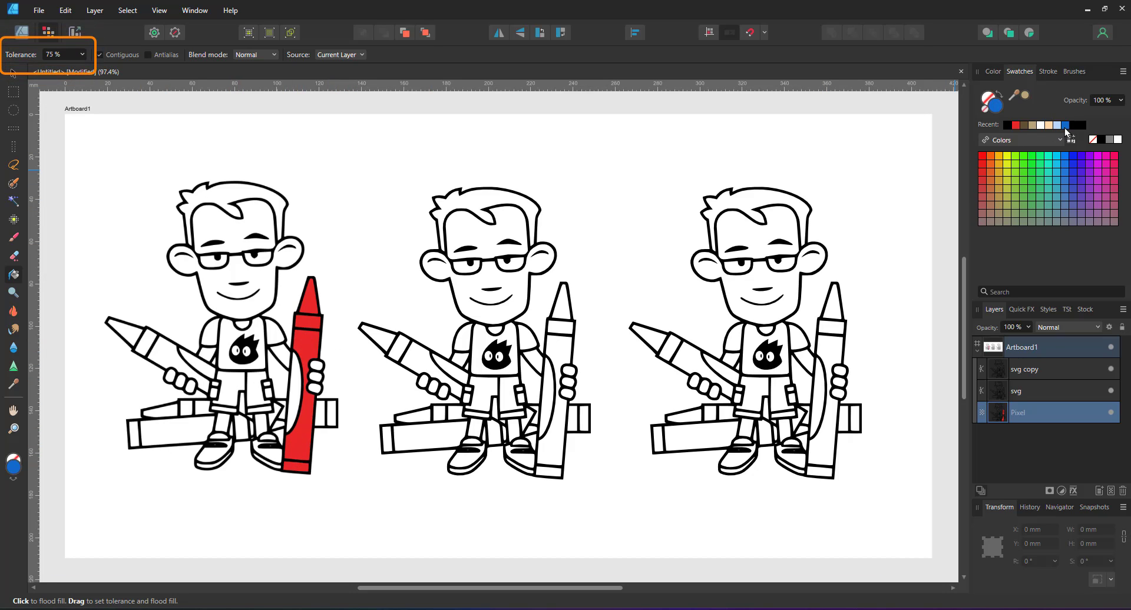
# - Flood fill the slanted crayon and the gaps around the shorts and legs with blue, undoing any fill that hits the outlines
pyautogui.click(179, 348)
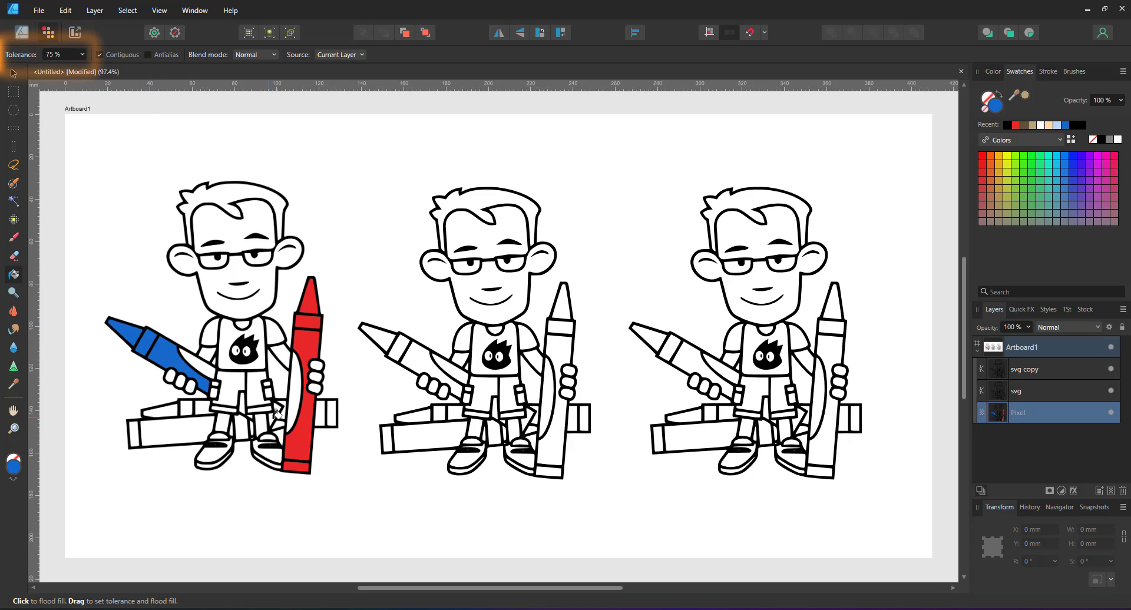
pyautogui.click(275, 402)
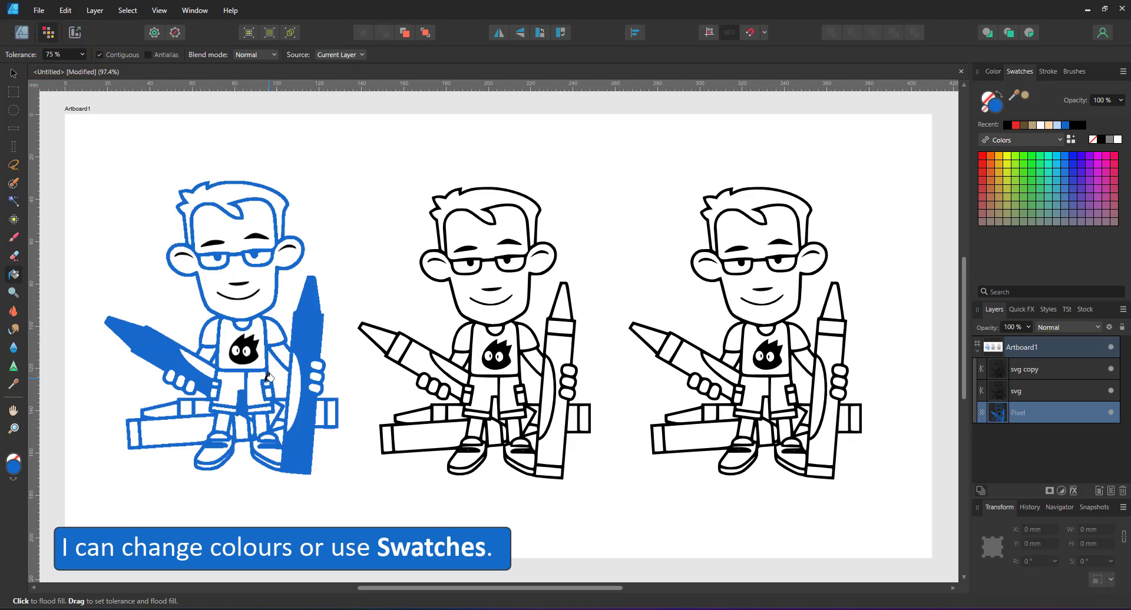
pyautogui.hotkey('ctrl', 'z')
# - Flood fill the T-shirt's body, both sleeves and the two eyes of the shirt logo with light blue
pyautogui.scroll(3, 259, 406)
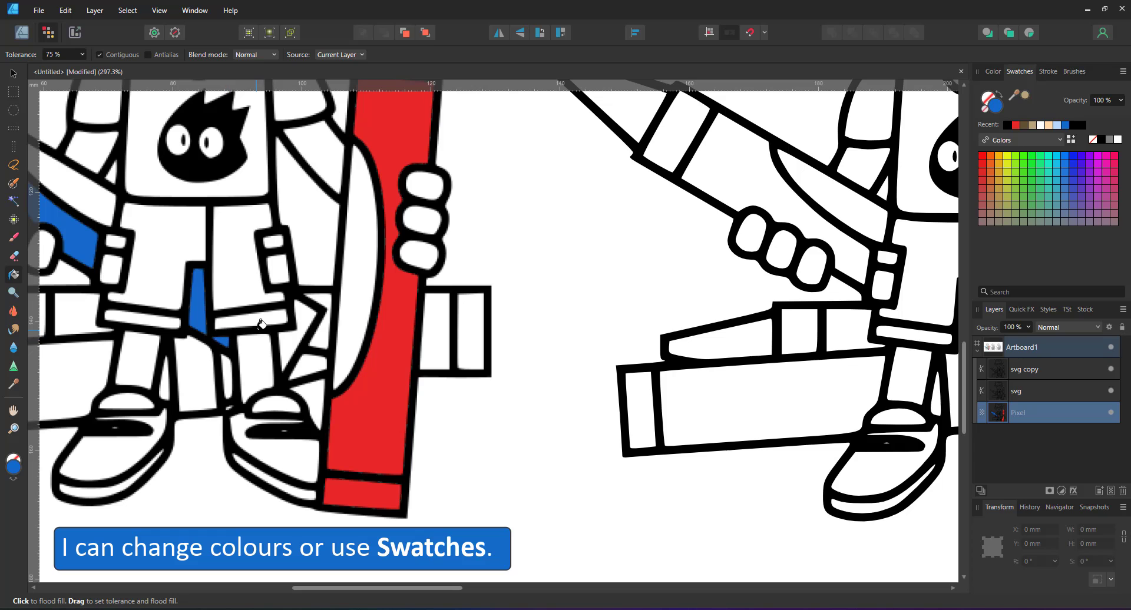
pyautogui.scroll(3, 507, 281)
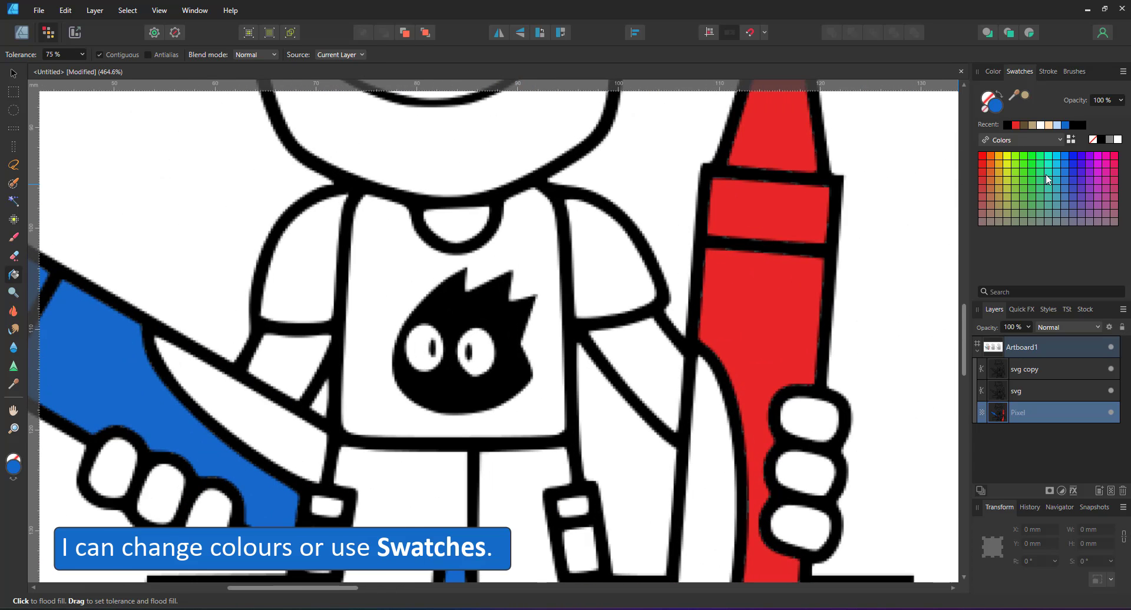
pyautogui.click(524, 236)
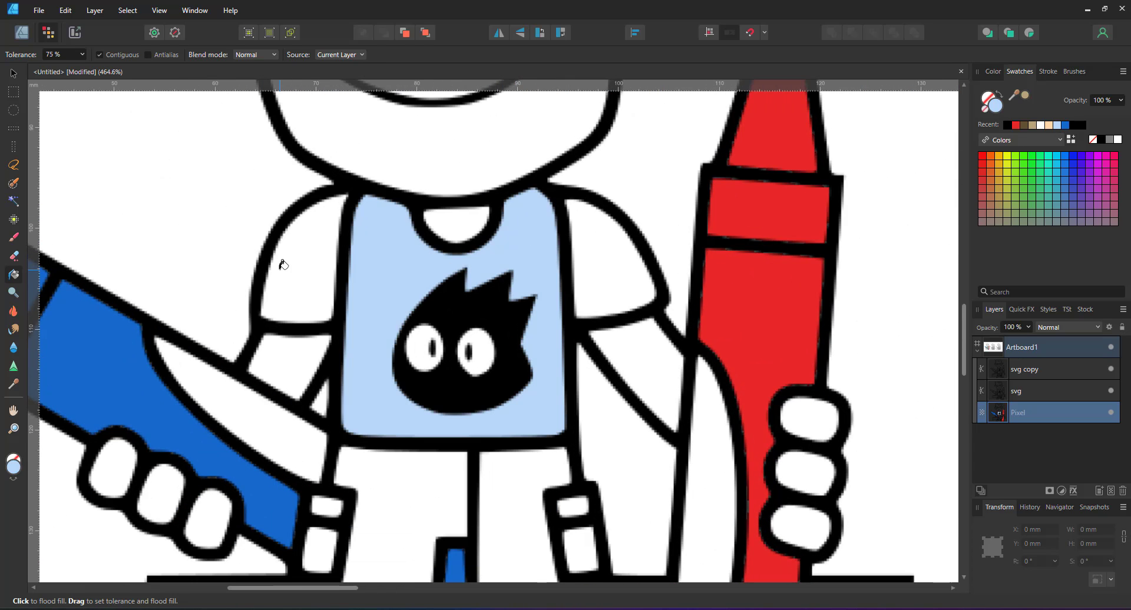
pyautogui.click(280, 262)
pyautogui.click(594, 269)
pyautogui.click(416, 331)
pyautogui.hotkey('ctrl', 'z')
pyautogui.click(419, 346)
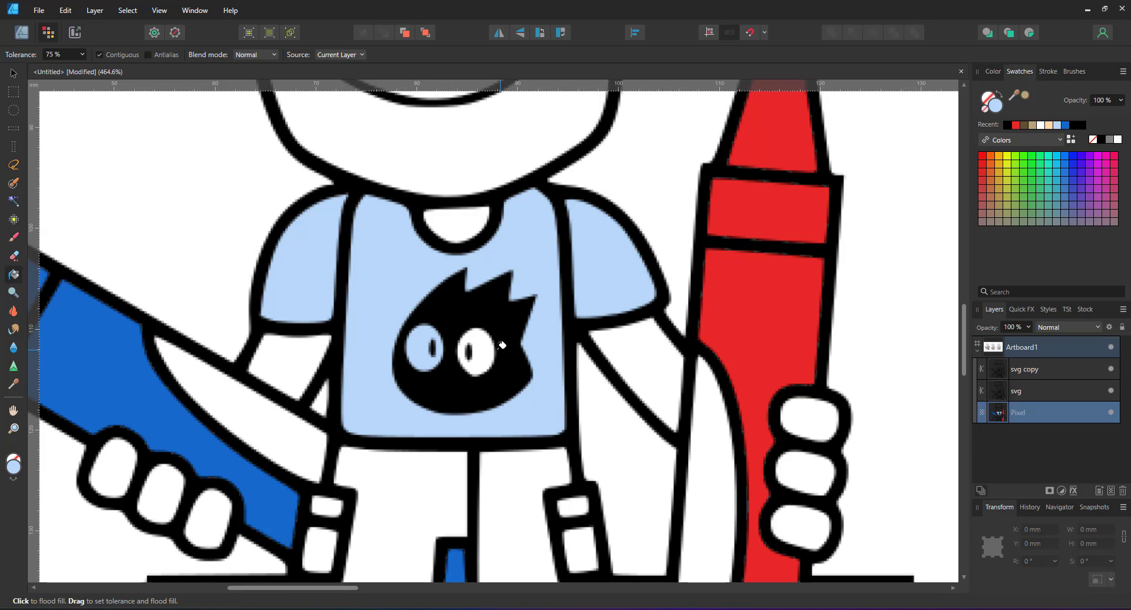
pyautogui.click(487, 348)
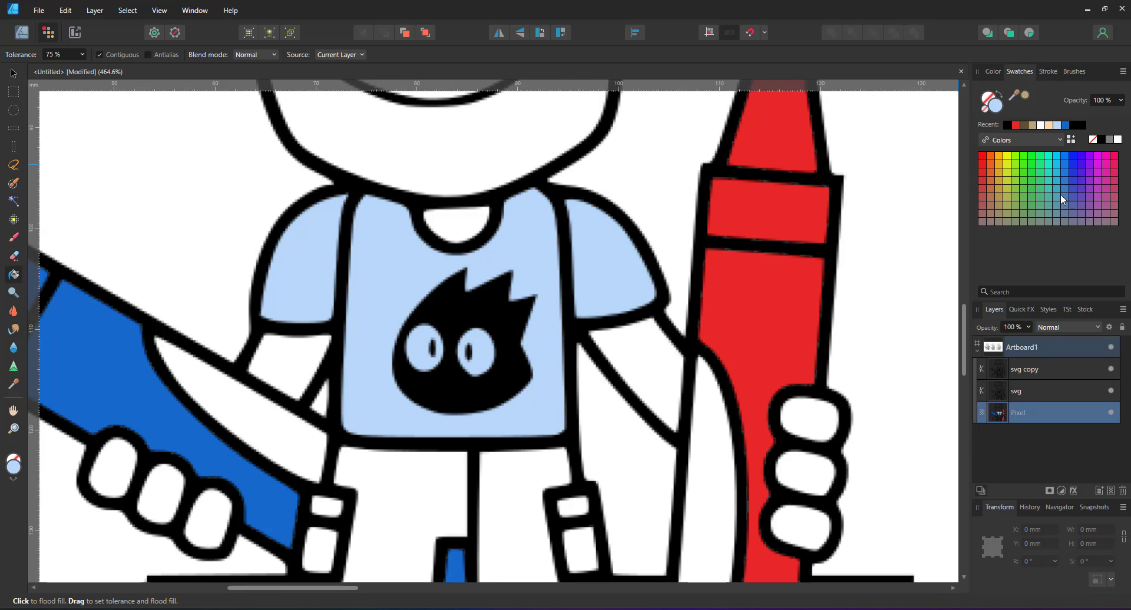
# - Flood fill the black logo on the T-shirt with medium blue at a tolerance of 75 %
pyautogui.moveTo(481, 304); pyautogui.dragTo(458, 275)
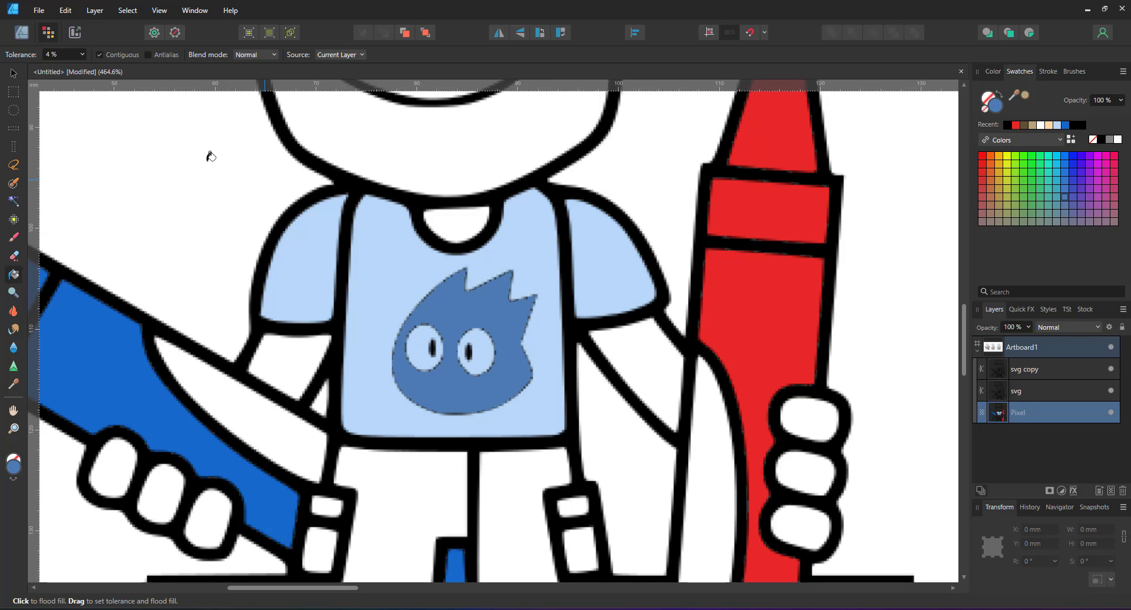
pyautogui.hotkey('ctrl', 'z')
pyautogui.write('75')
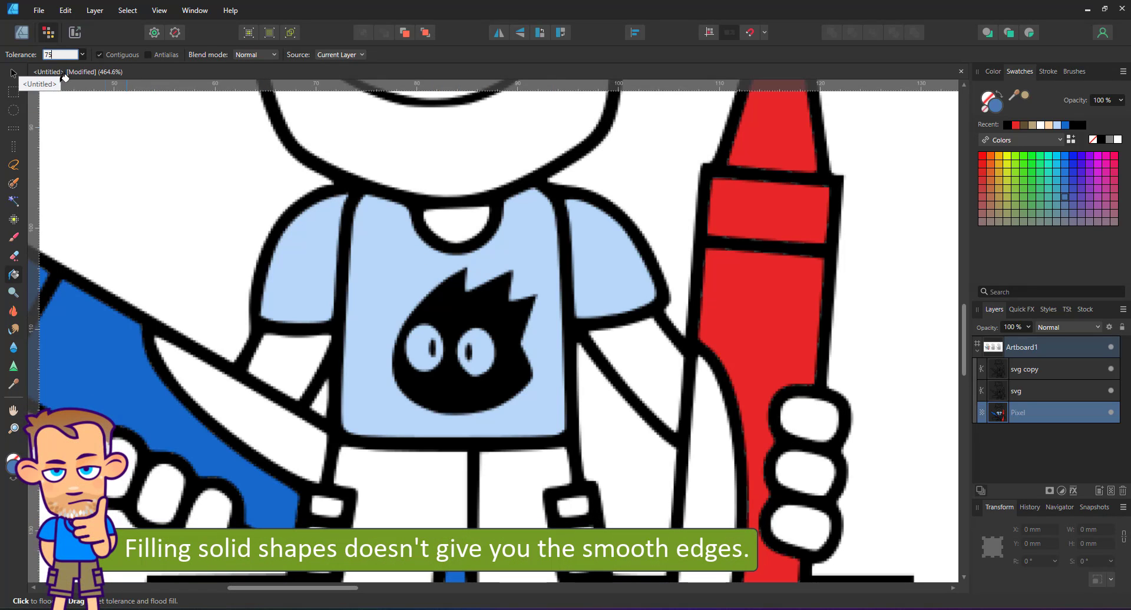
pyautogui.press('Return')
pyautogui.click(446, 330)
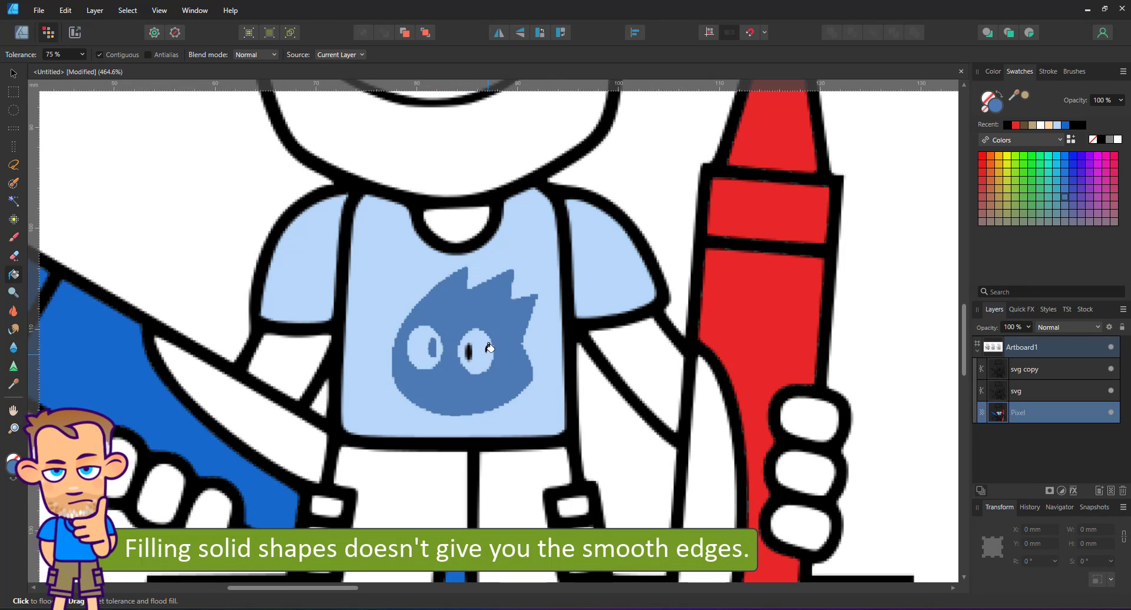
# - Flood fill the first character's face and ears with the peach skin colour
pyautogui.hotkey('ctrl', '0')
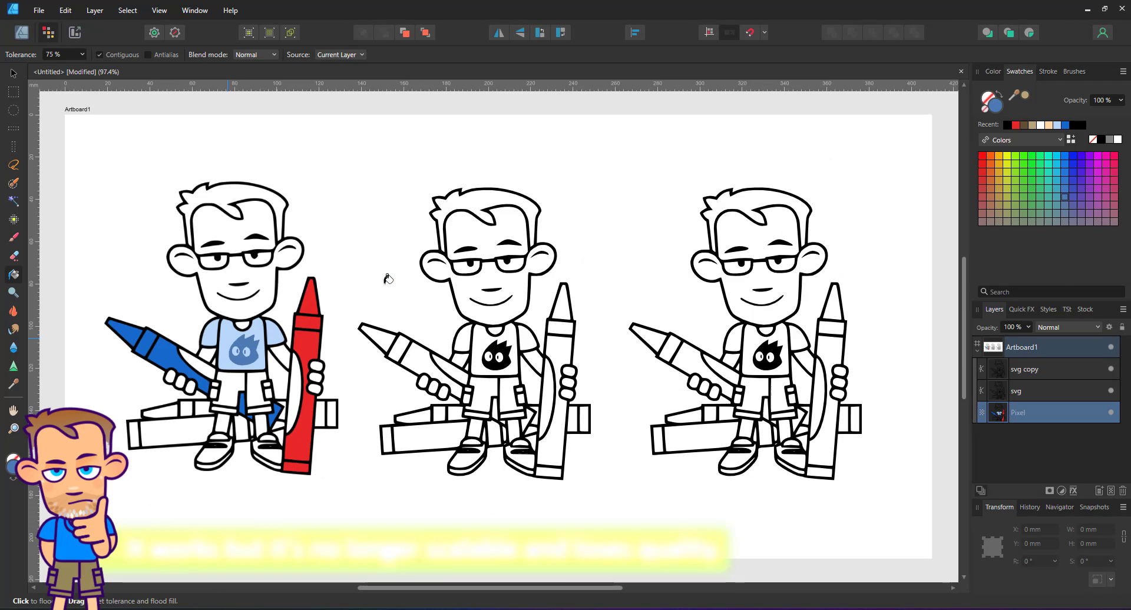
pyautogui.click(15, 75)
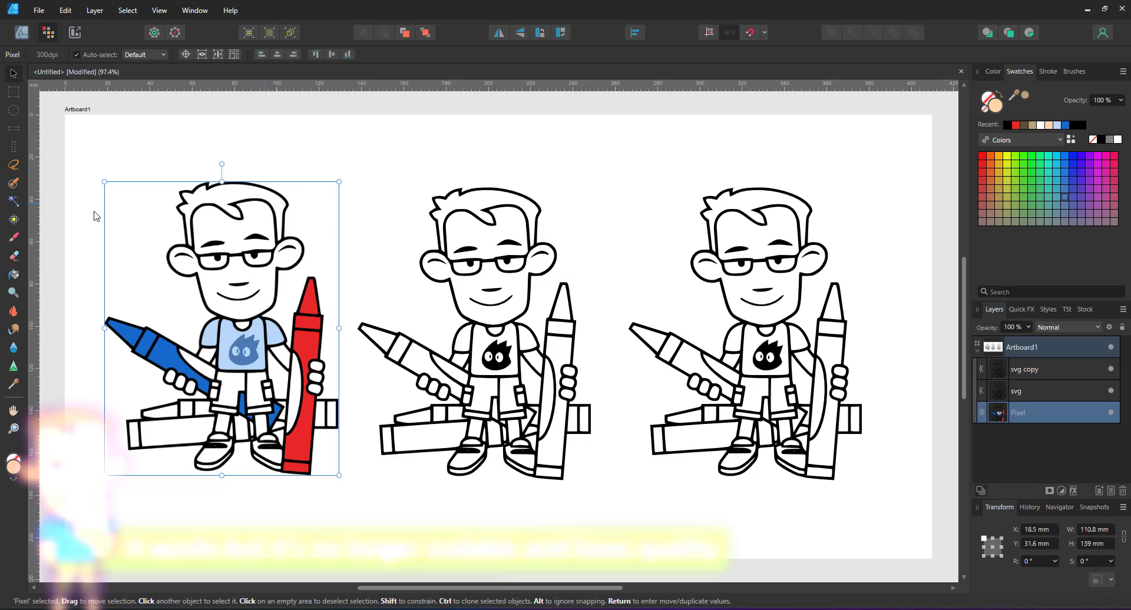
pyautogui.press('g')
pyautogui.click(224, 301)
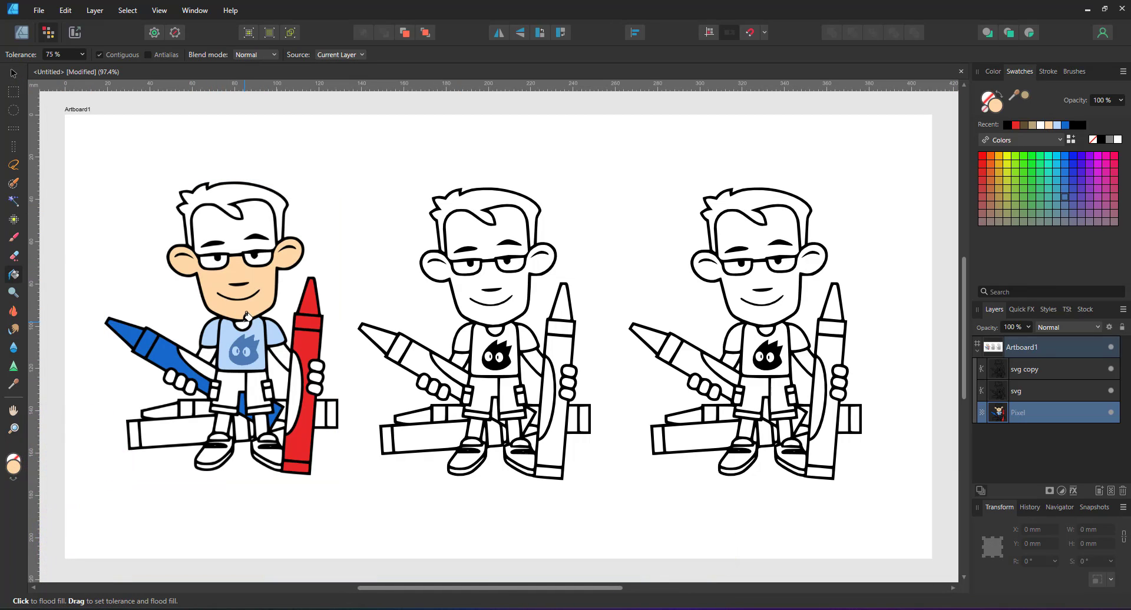
# - Flood fill the first character's forehead with the peach skin colour
pyautogui.click(235, 243)
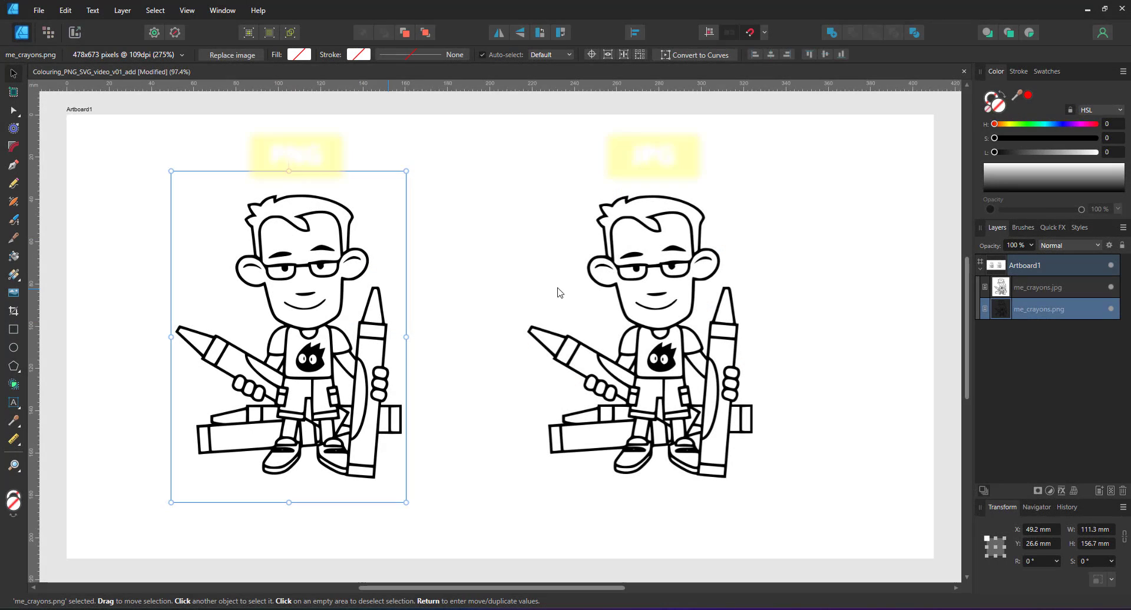
# - Draw a red rectangle about 132 × 59 mm across the PNG character, above both image layers
pyautogui.click(1063, 292)
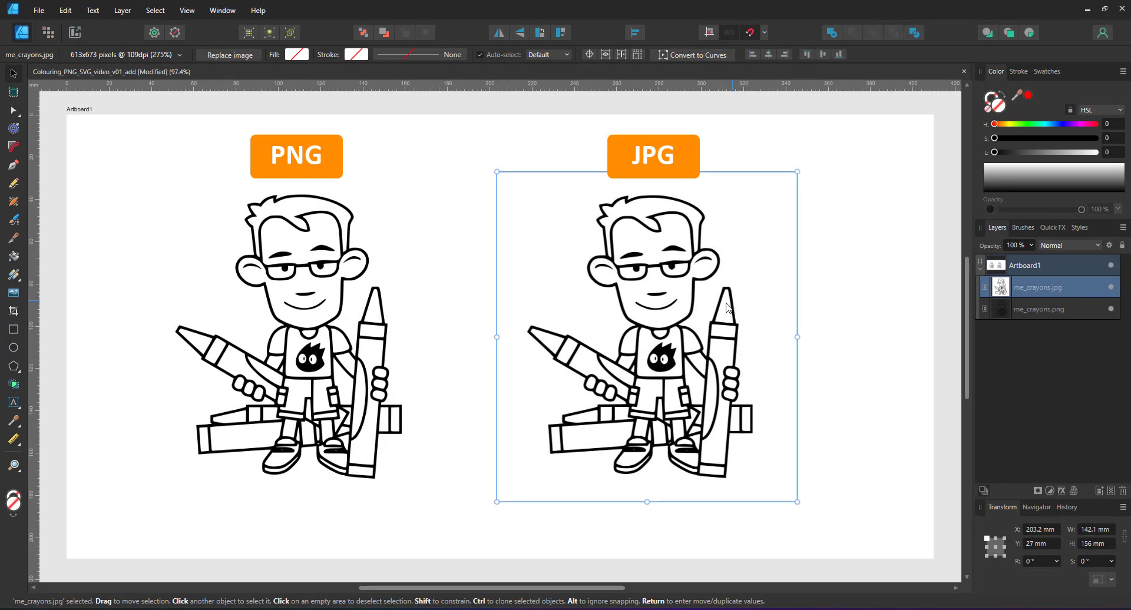
pyautogui.click(13, 330)
pyautogui.moveTo(189, 256); pyautogui.dragTo(467, 380)
pyautogui.click(1028, 95)
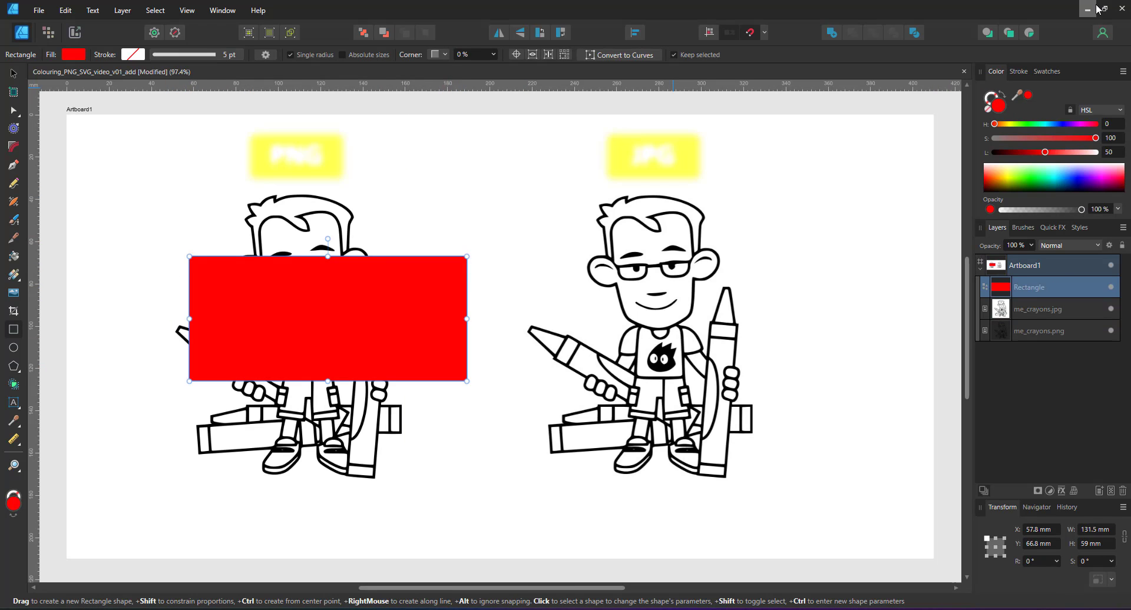
# - Send the red rectangle behind both images, widen it to about 272 mm across the JPG character, and delete it
pyautogui.hotkey('ctrl', 'shift', '[')
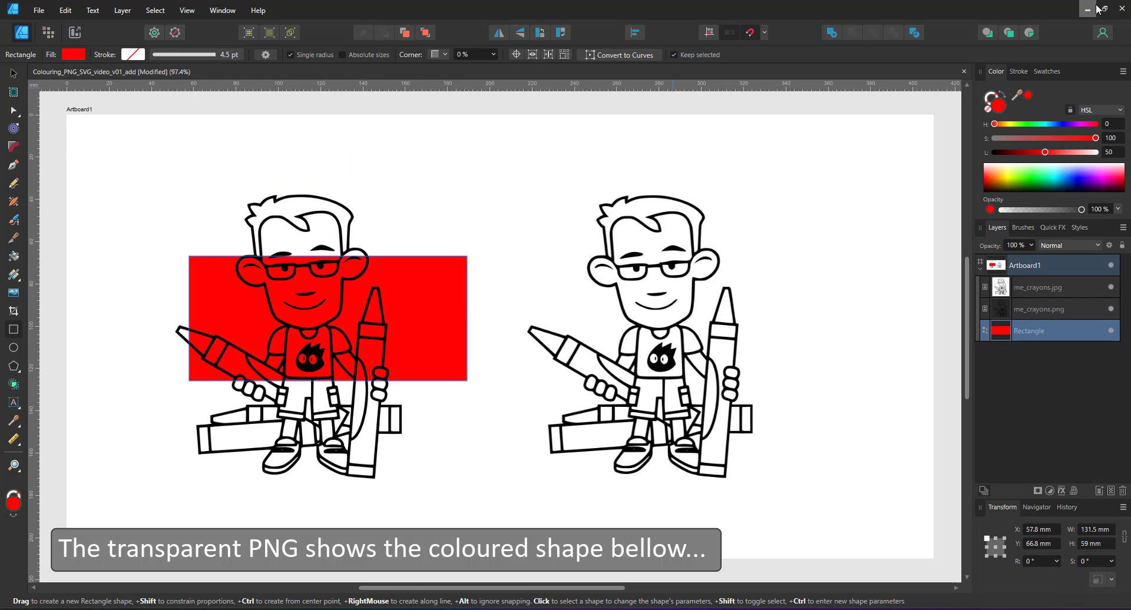
pyautogui.moveTo(466, 319); pyautogui.dragTo(764, 319)
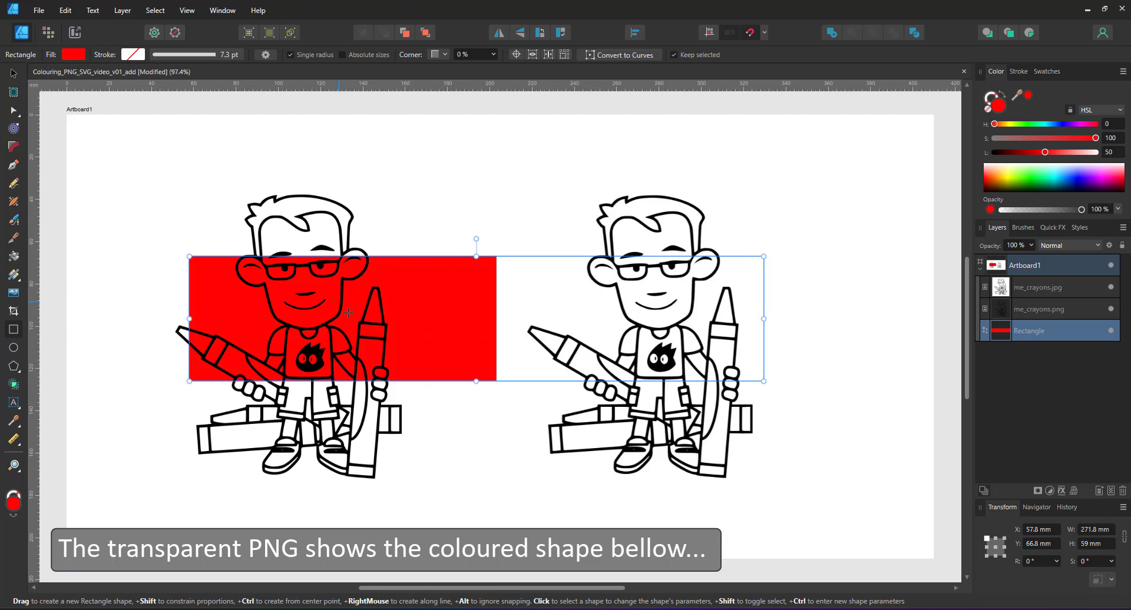
pyautogui.press('Delete')
# - Trace the PNG character's upright crayon with the Pen tool, from beside the sleeve up around the tip and down to the fingers
pyautogui.scroll(3, 263, 339)
pyautogui.scroll(1, 330, 410)
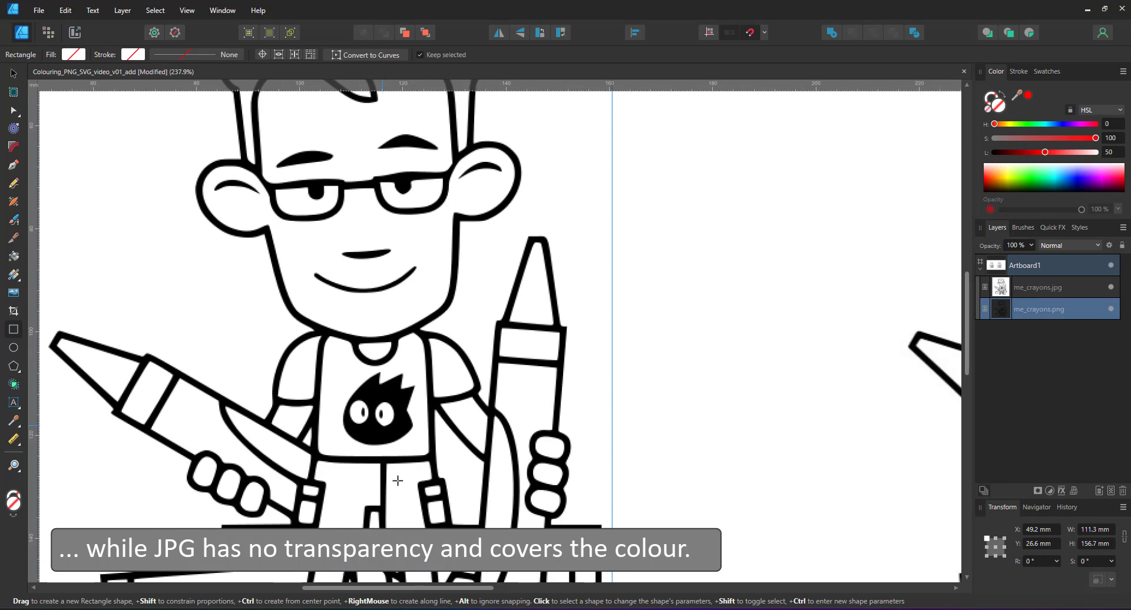
pyautogui.scroll(1, 518, 376)
pyautogui.click(8, 165)
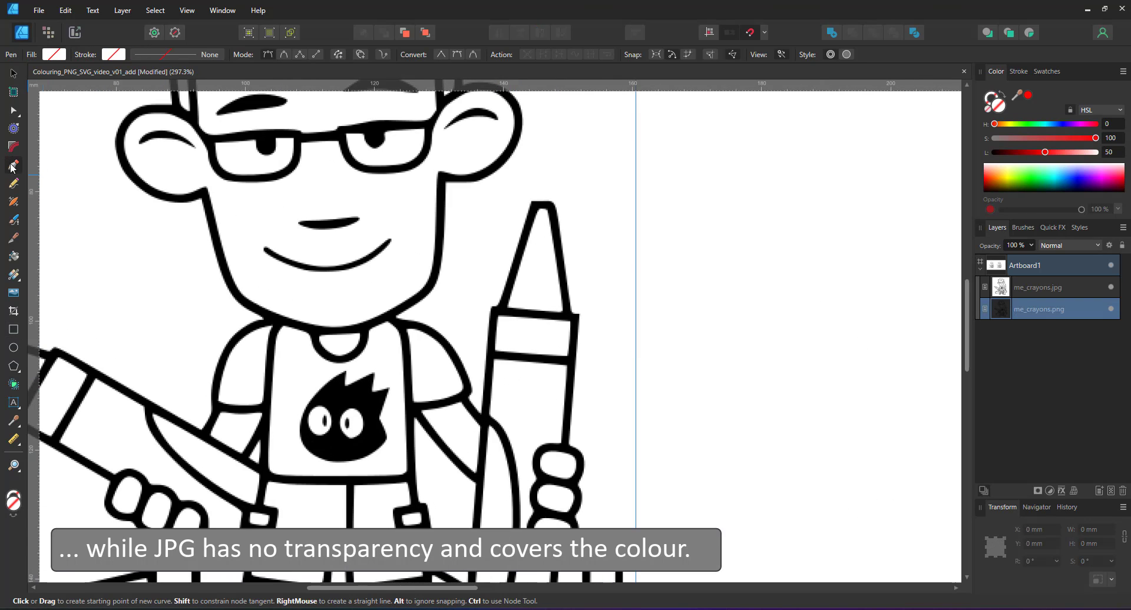
pyautogui.click(484, 416)
pyautogui.click(493, 309)
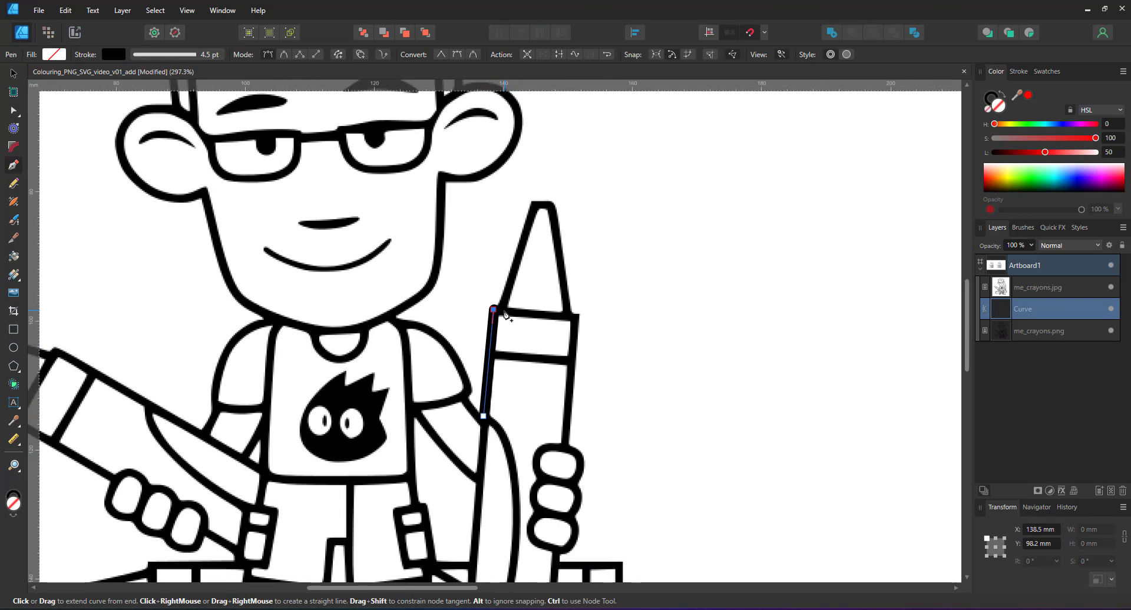
pyautogui.click(505, 311)
pyautogui.click(534, 202)
pyautogui.click(552, 204)
pyautogui.click(567, 317)
pyautogui.click(576, 317)
pyautogui.click(565, 450)
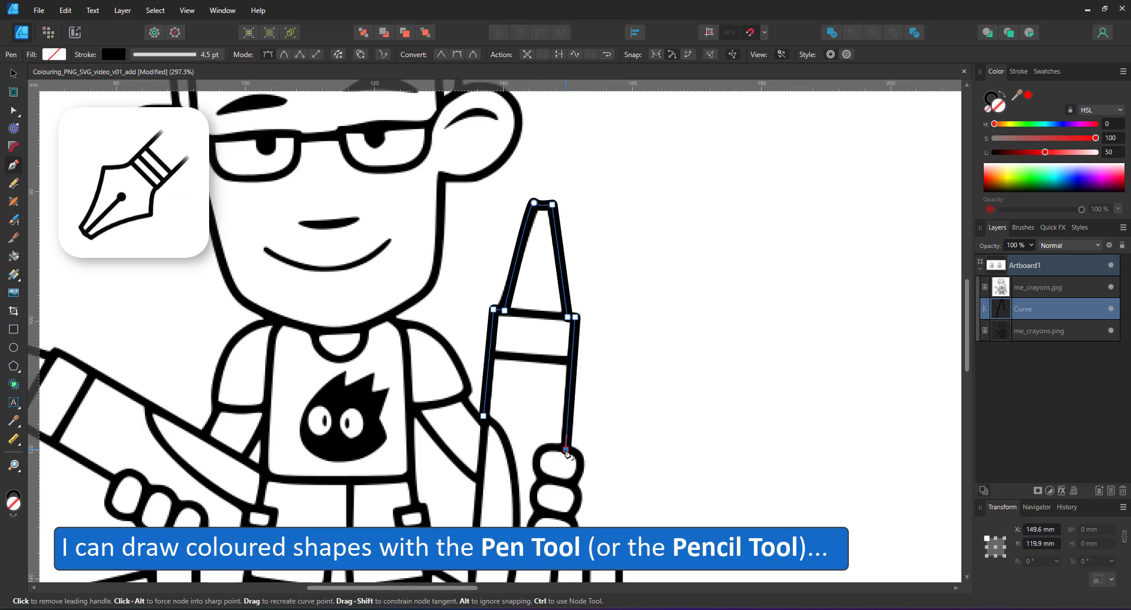
# - Continue the crayon outline along the fingers and around the crayon's base, and close the shape at its starting point
pyautogui.click(552, 448)
pyautogui.click(541, 480)
pyautogui.click(541, 507)
pyautogui.moveTo(969, 325); pyautogui.dragTo(968, 397)
pyautogui.click(540, 445)
pyautogui.click(457, 438)
pyautogui.click(461, 336)
pyautogui.click(484, 118)
# - Give the crayon shape a red fill without a stroke and place it behind the PNG line art
pyautogui.hotkey('shift', 'x')
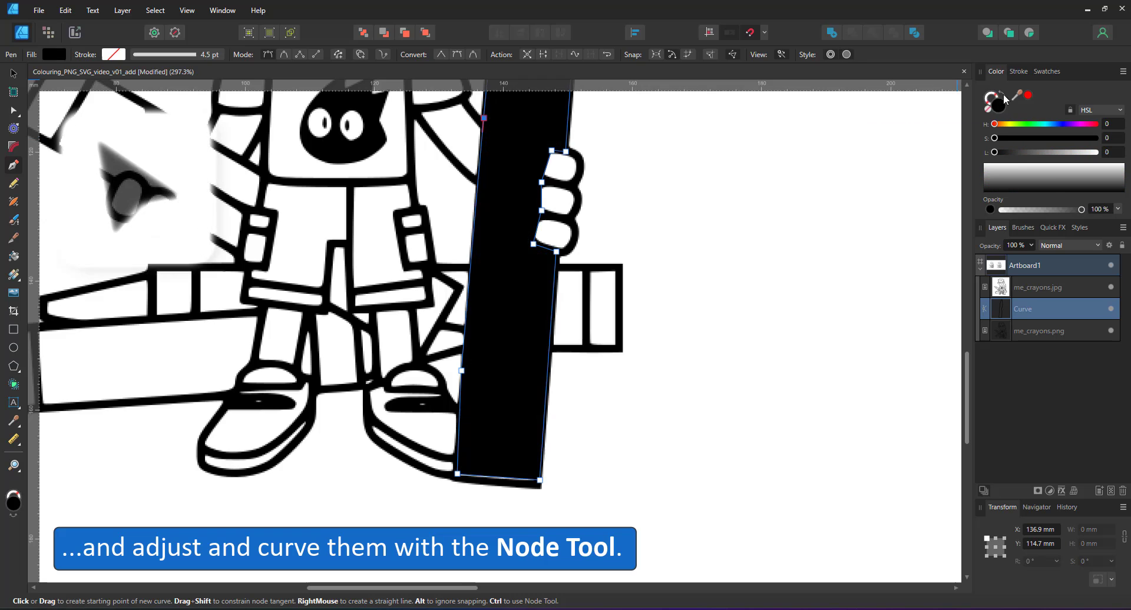
pyautogui.click(1028, 95)
pyautogui.hotkey('ctrl', '[')
# - Bend the crayon shape's straight inner edge with the Node tool to follow the curved outline of the hand-side paper area
pyautogui.click(14, 113)
pyautogui.click(57, 111)
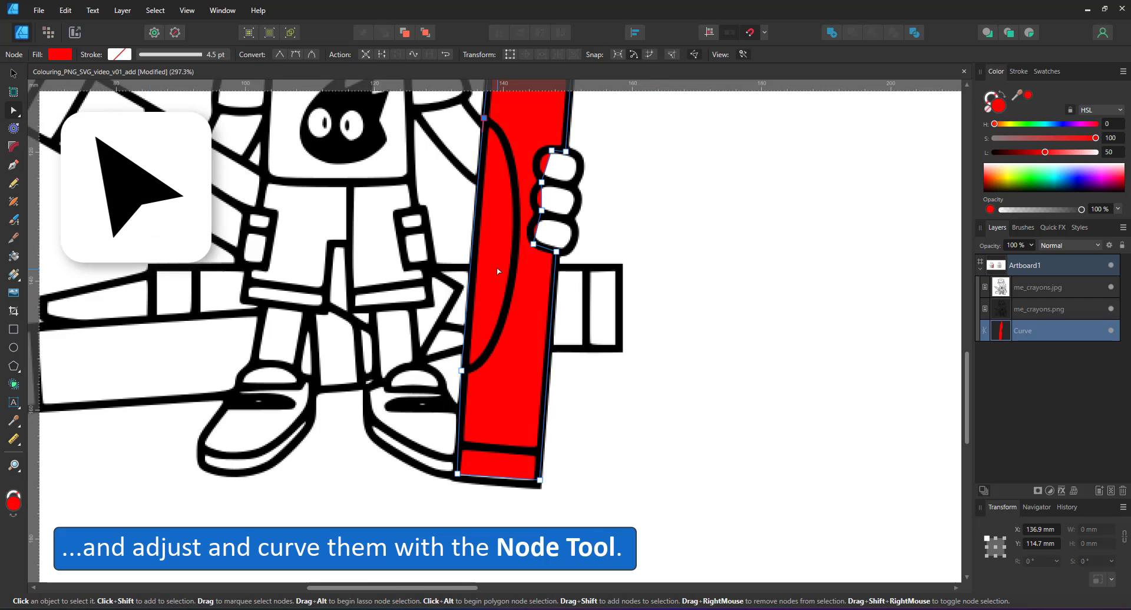
pyautogui.moveTo(474, 224); pyautogui.dragTo(512, 208)
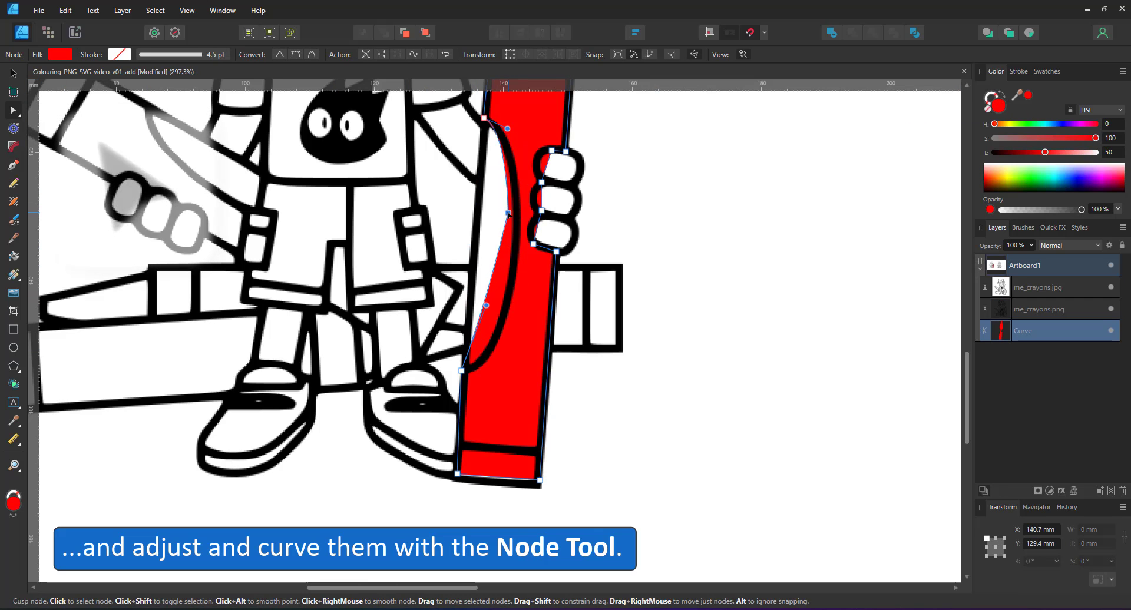
pyautogui.click(517, 239)
pyautogui.moveTo(487, 304); pyautogui.dragTo(480, 324)
pyautogui.moveTo(510, 176); pyautogui.dragTo(514, 176)
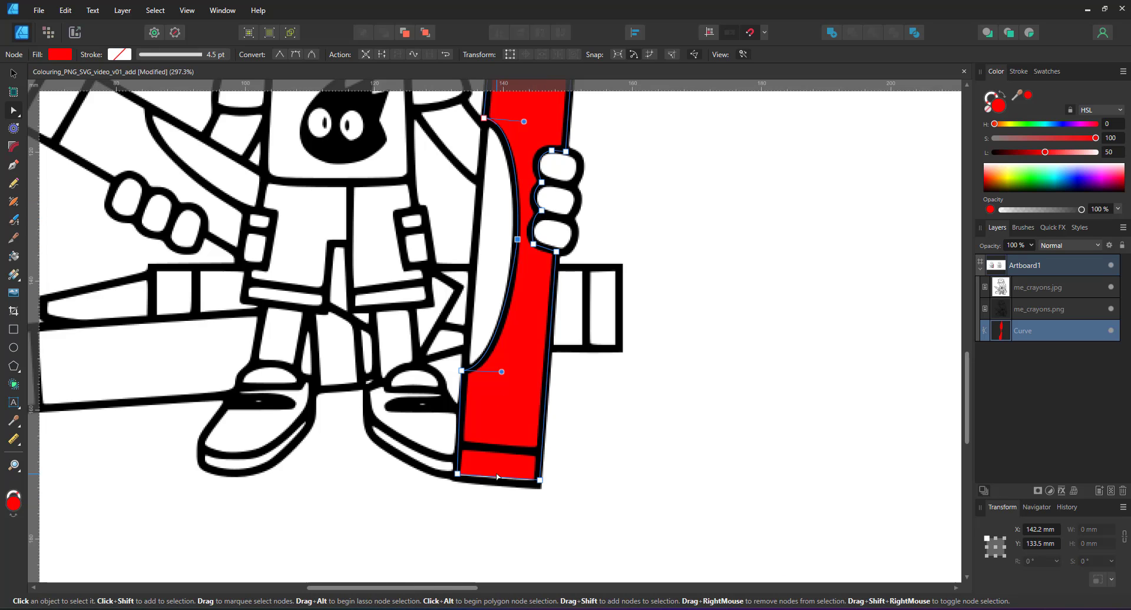
# - Place a duplicate of the red crayon shape in front of the JPG character's crayon and set its blend mode to Multiply
pyautogui.hotkey('ctrl', '0')
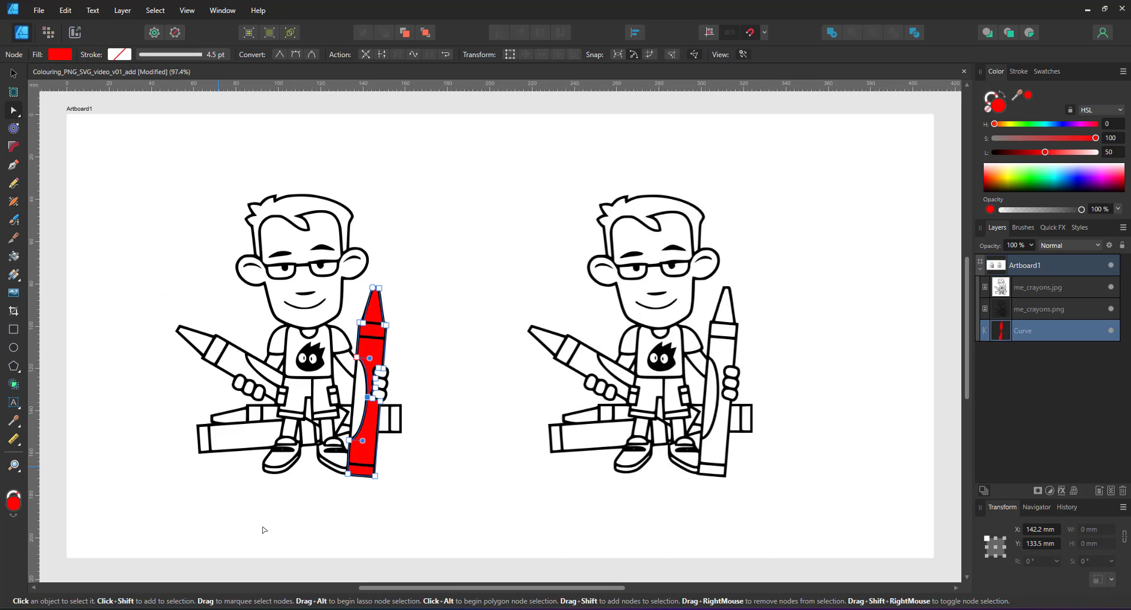
pyautogui.click(1038, 339)
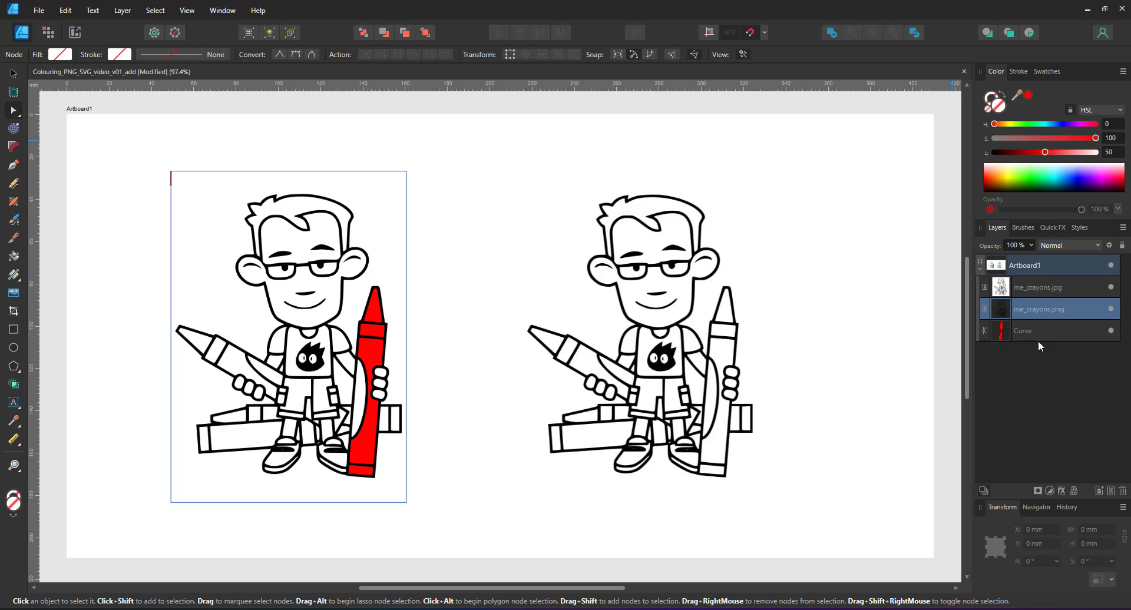
pyautogui.click(13, 73)
pyautogui.hotkey('ctrl', 'j')
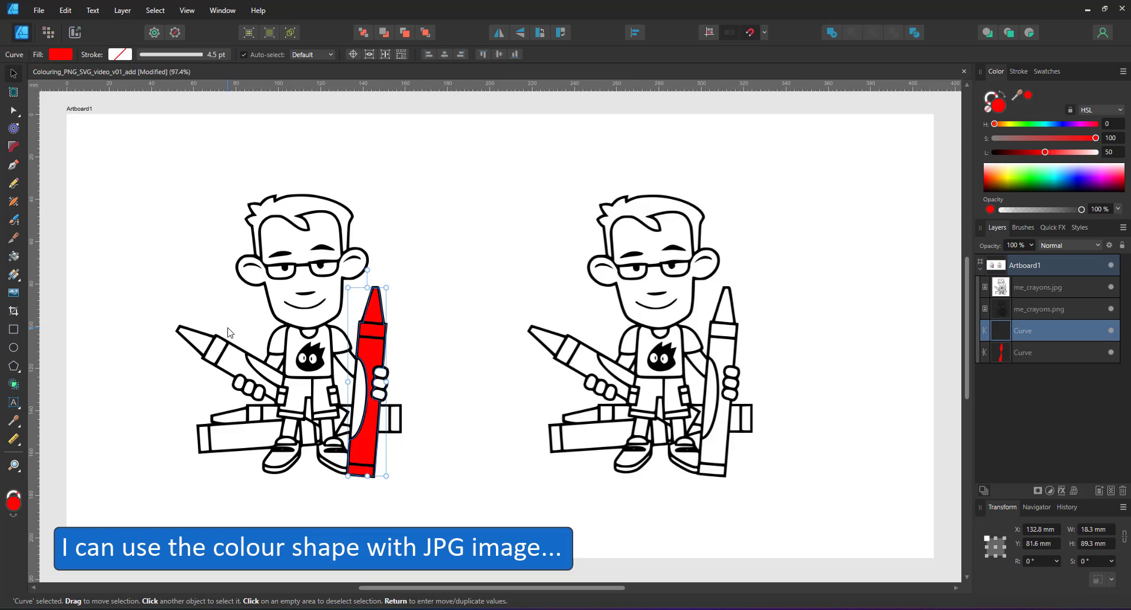
pyautogui.hotkey('ctrl', 'shift', ']')
pyautogui.moveTo(382, 401); pyautogui.dragTo(732, 402)
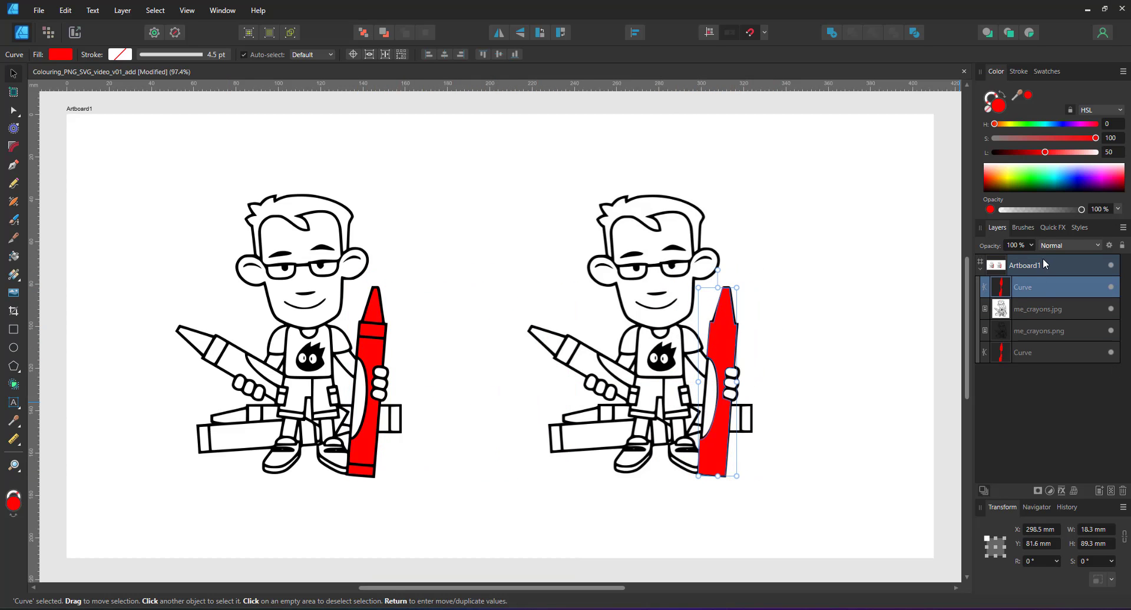
pyautogui.click(1052, 246)
pyautogui.click(1055, 292)
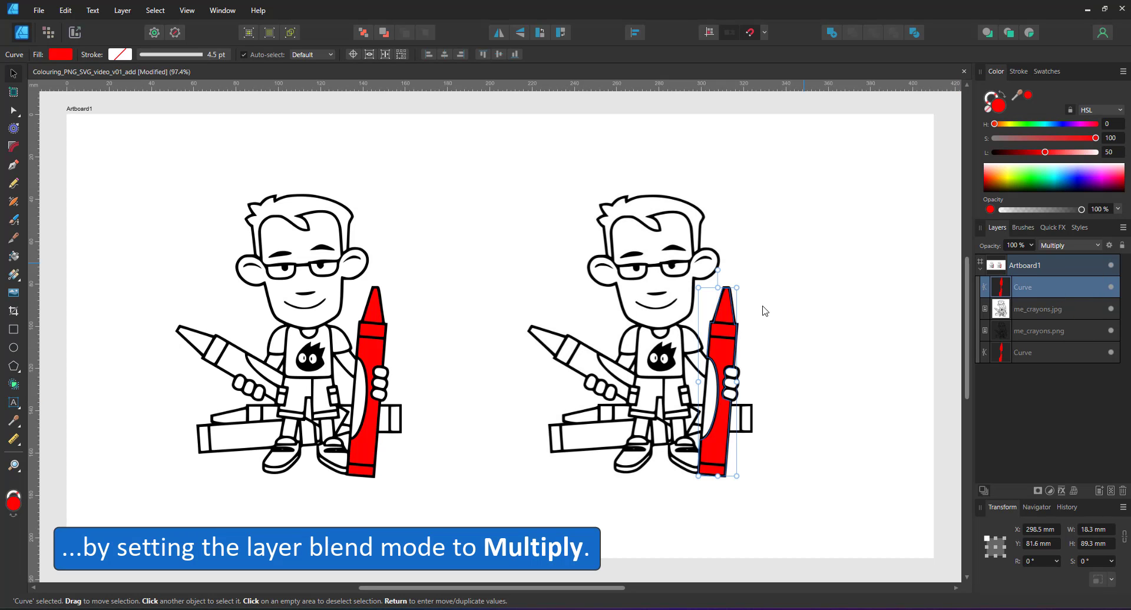
# - Trace the JPG character's T-shirt with the Pen tool, from one sleeve's cuff down around the hem and up the opposite sleeve
pyautogui.scroll(8, 677, 306)
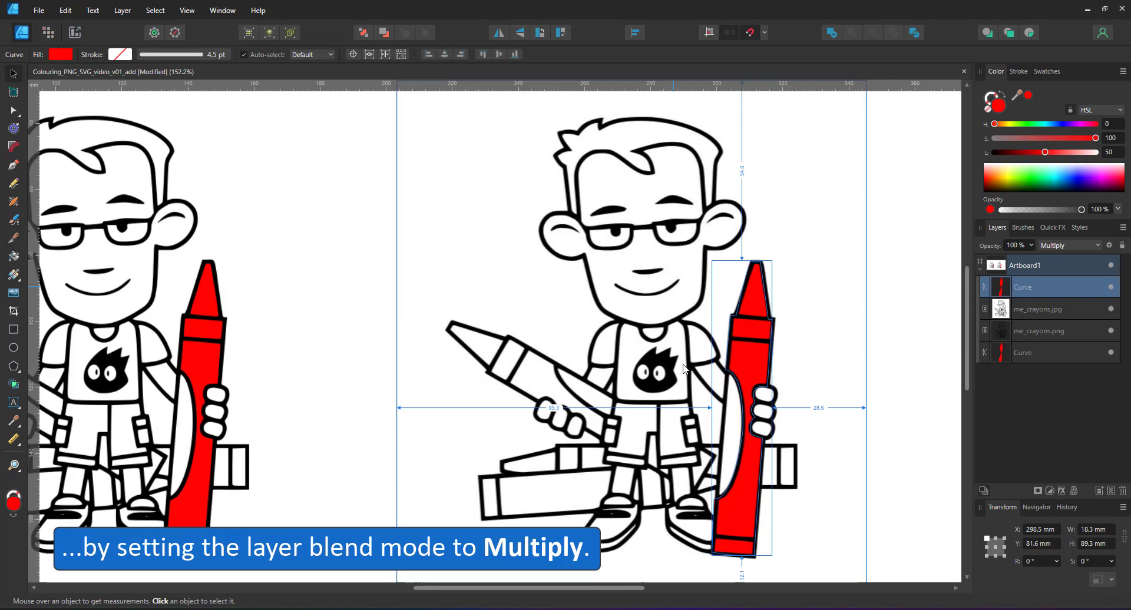
pyautogui.click(13, 165)
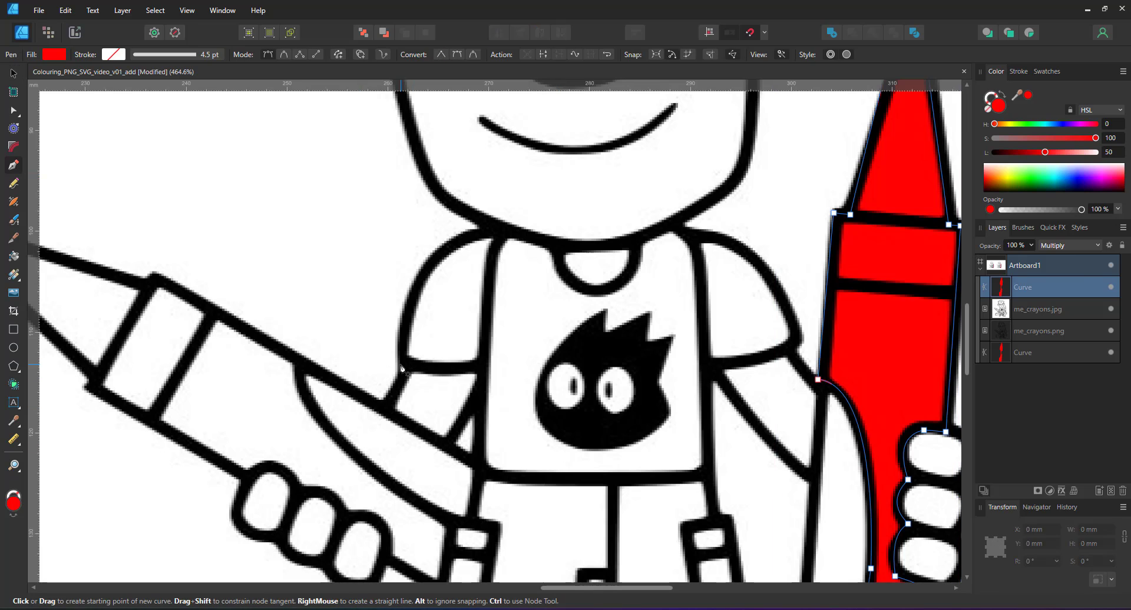
pyautogui.click(401, 365)
pyautogui.click(480, 366)
pyautogui.click(482, 456)
pyautogui.click(491, 472)
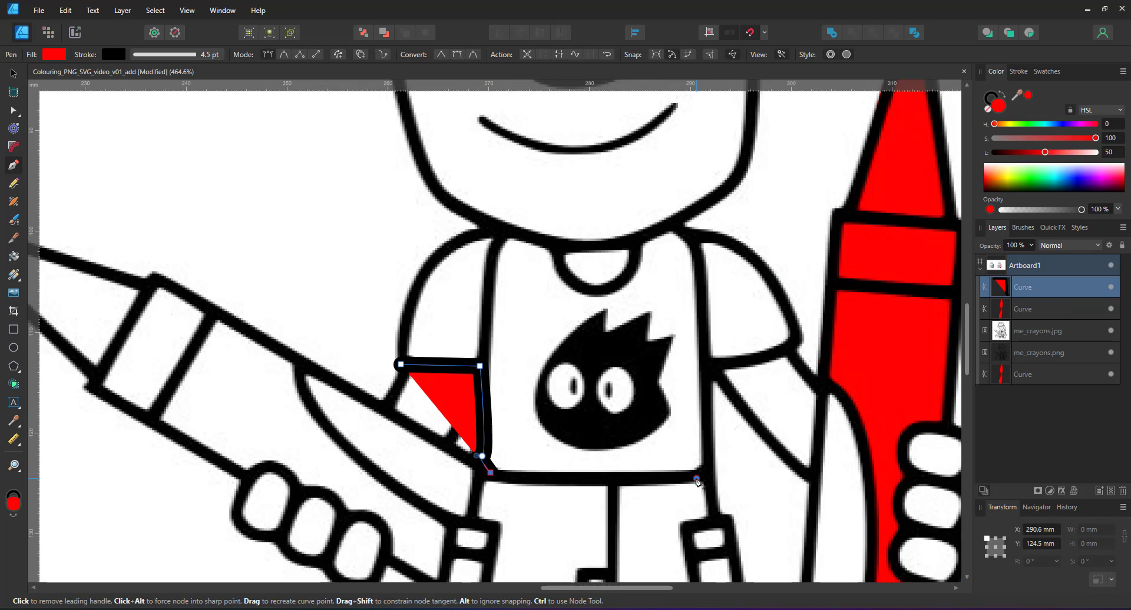
pyautogui.click(698, 478)
pyautogui.click(707, 464)
pyautogui.click(707, 367)
pyautogui.click(796, 340)
pyautogui.click(764, 269)
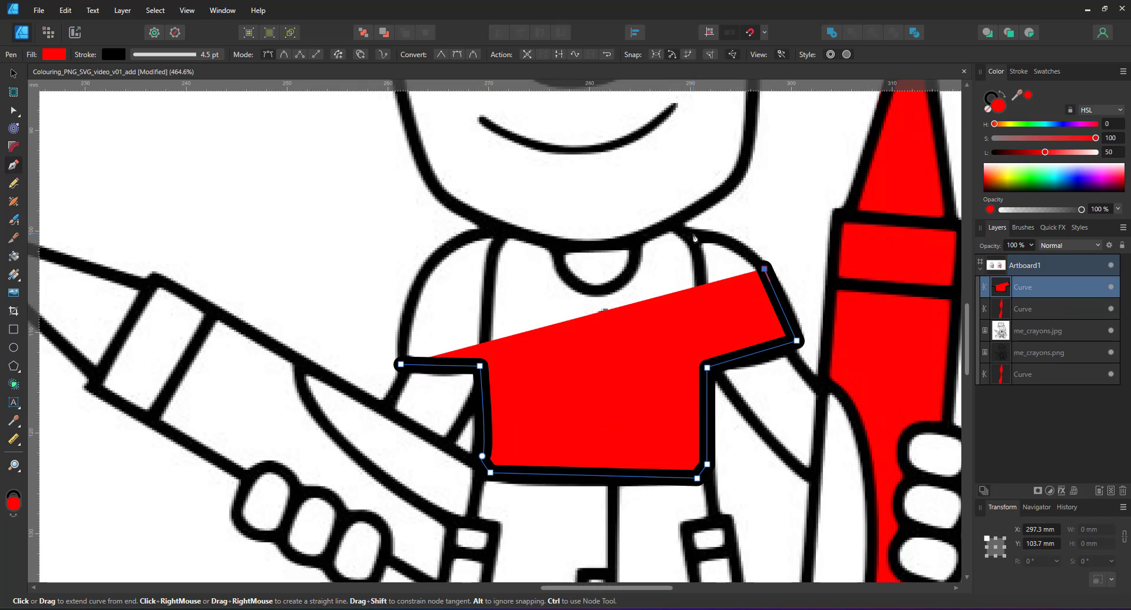
# - Continue the T-shirt outline over the shoulders and neckline, and close it at the first sleeve's cuff
pyautogui.click(694, 233)
pyautogui.click(673, 225)
pyautogui.click(642, 239)
pyautogui.click(556, 241)
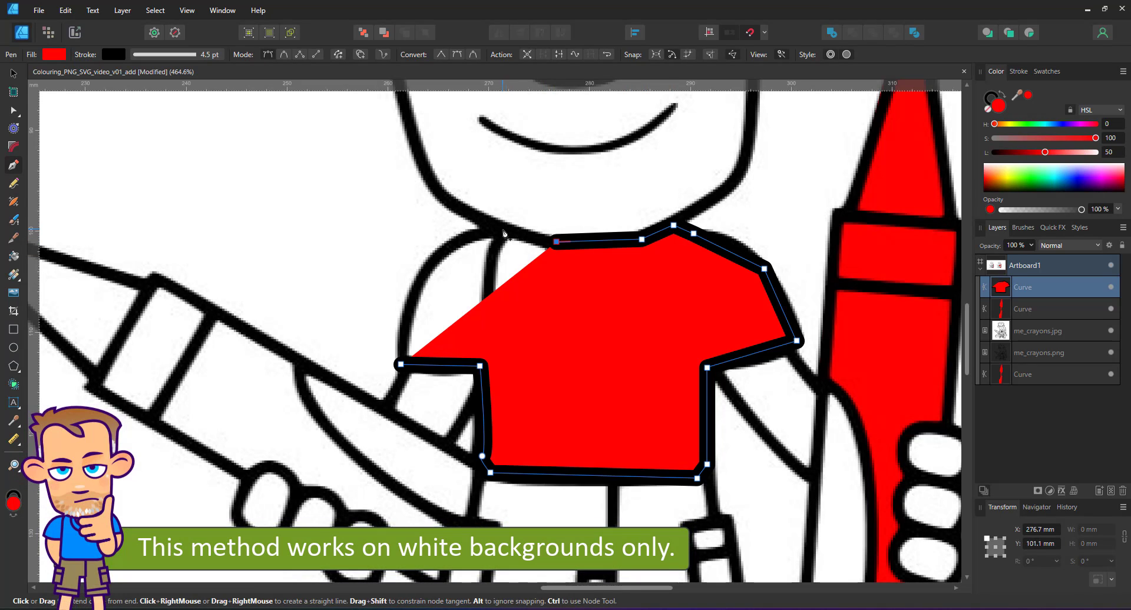
pyautogui.click(502, 230)
pyautogui.click(406, 333)
pyautogui.click(401, 364)
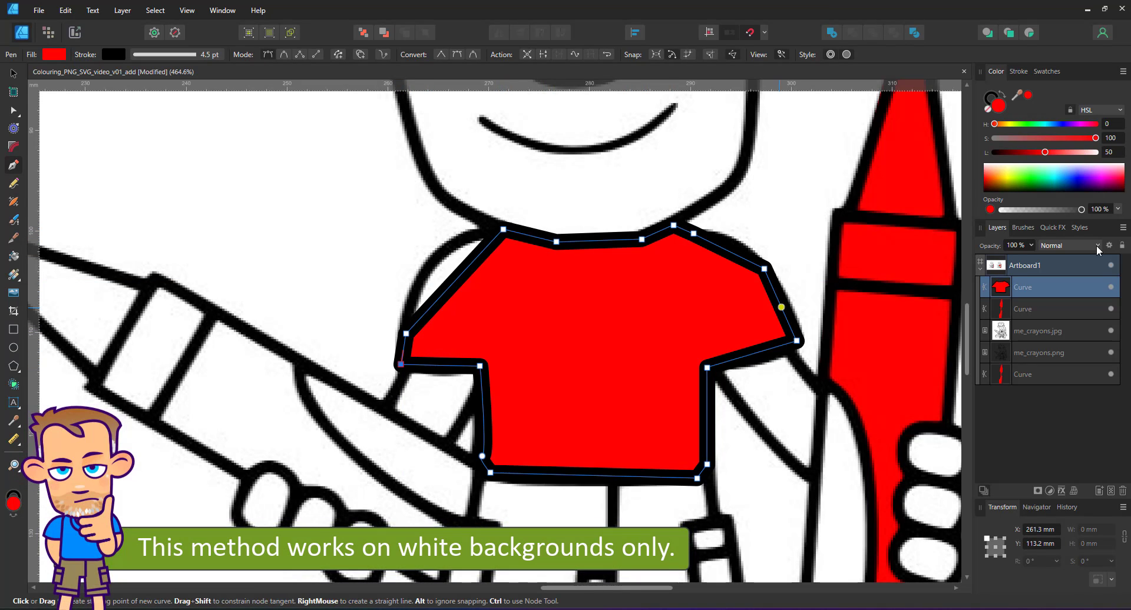
# - Remove the T-shirt shape's stroke and give it a light blue fill of H 190, S 100, L 56
pyautogui.click(987, 108)
pyautogui.click(1002, 96)
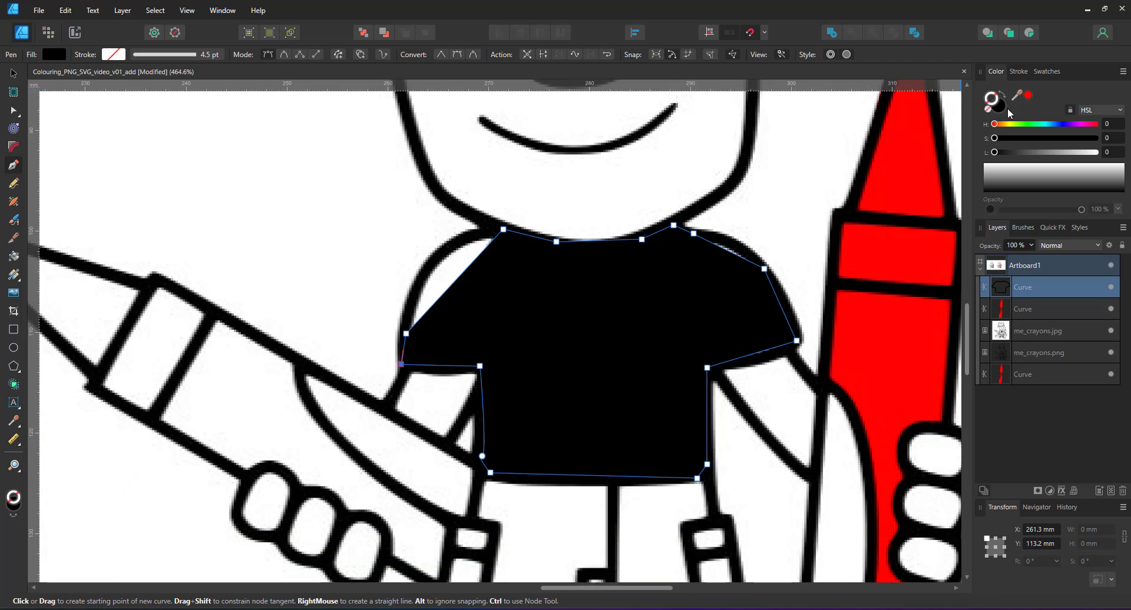
pyautogui.moveTo(1048, 138); pyautogui.dragTo(1098, 139)
pyautogui.click(1051, 152)
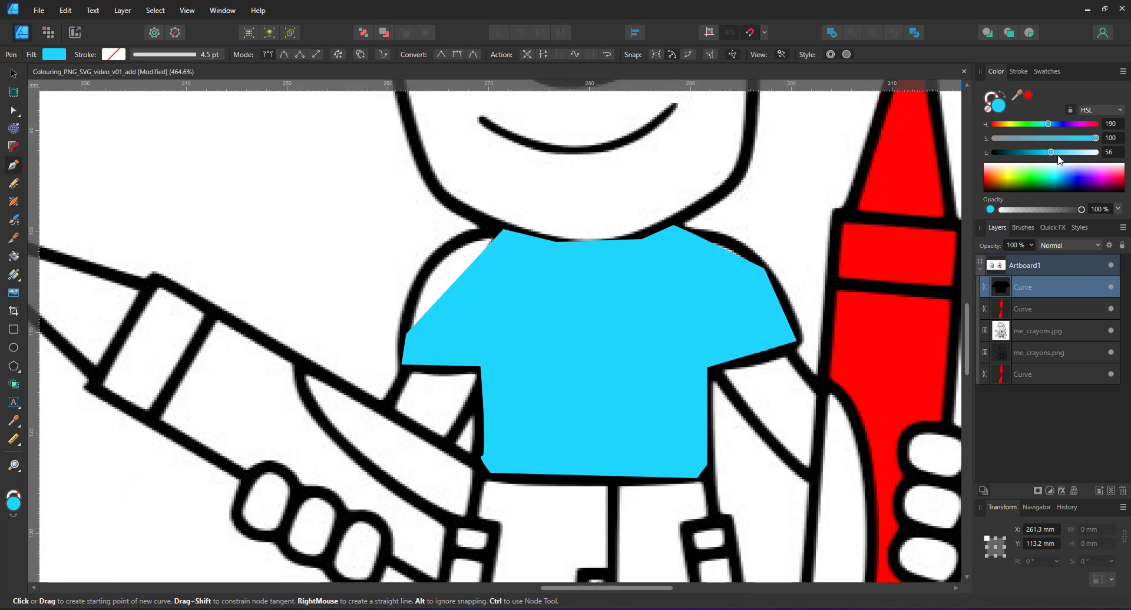
# - Bend the T-shirt shape's shoulder and sleeve edges with the Node tool to match the rounded sleeve outlines
pyautogui.press('a')
pyautogui.moveTo(469, 257); pyautogui.dragTo(449, 244)
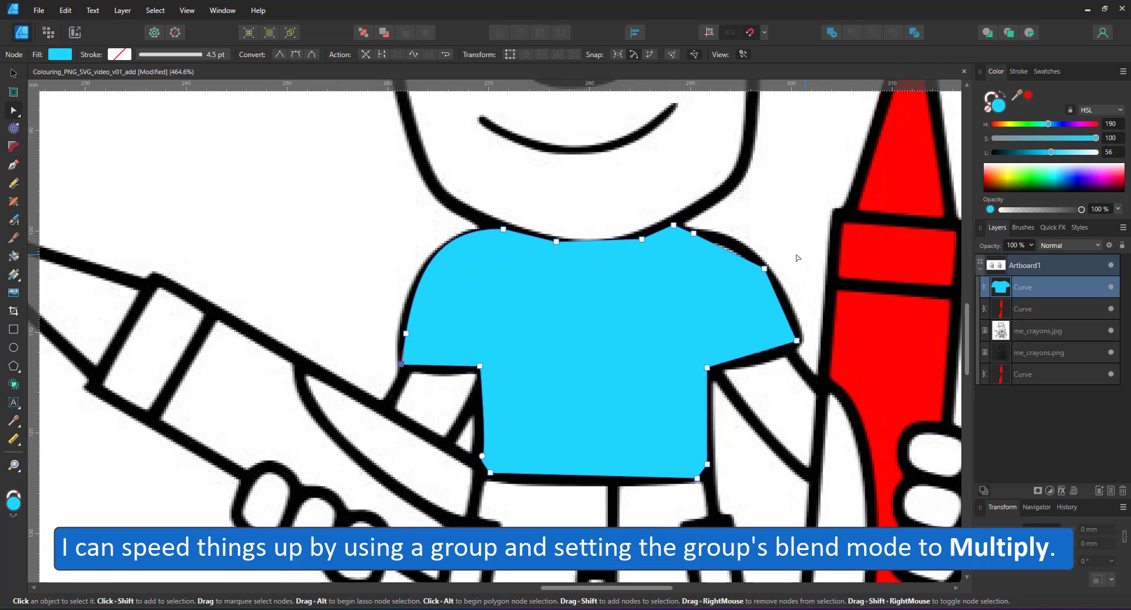
pyautogui.moveTo(751, 354); pyautogui.dragTo(757, 362)
pyautogui.moveTo(780, 314); pyautogui.dragTo(786, 312)
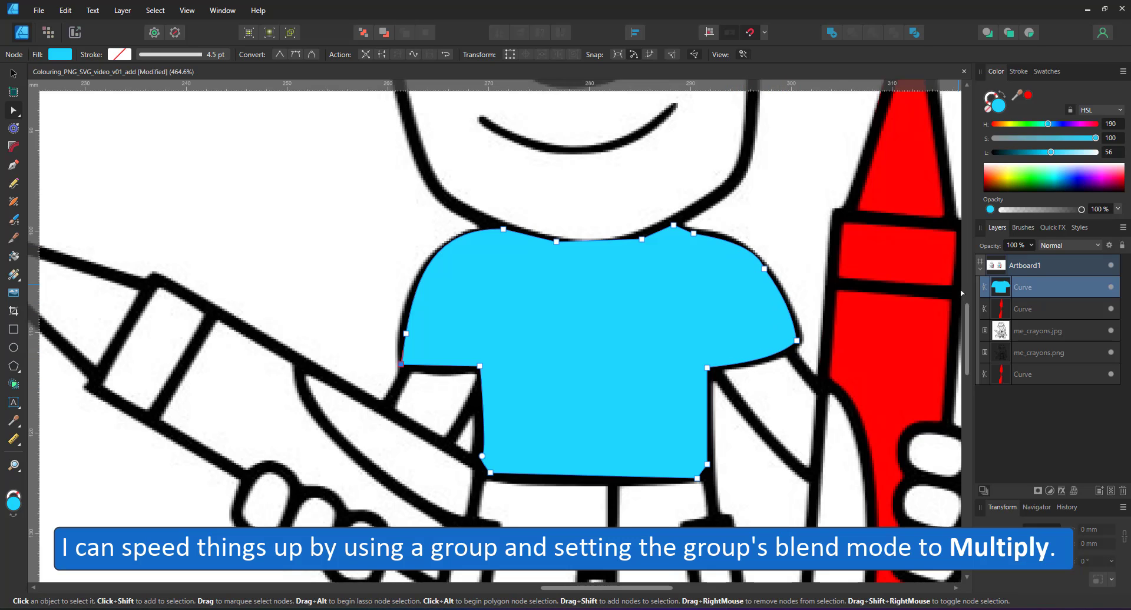
# - Group the T-shirt shape with the JPG's crayon shape and set the group's blend mode to Multiply
pyautogui.keyDown('shift'); pyautogui.click(1032, 304); pyautogui.keyUp('shift')
pyautogui.hotkey('ctrl', 'g')
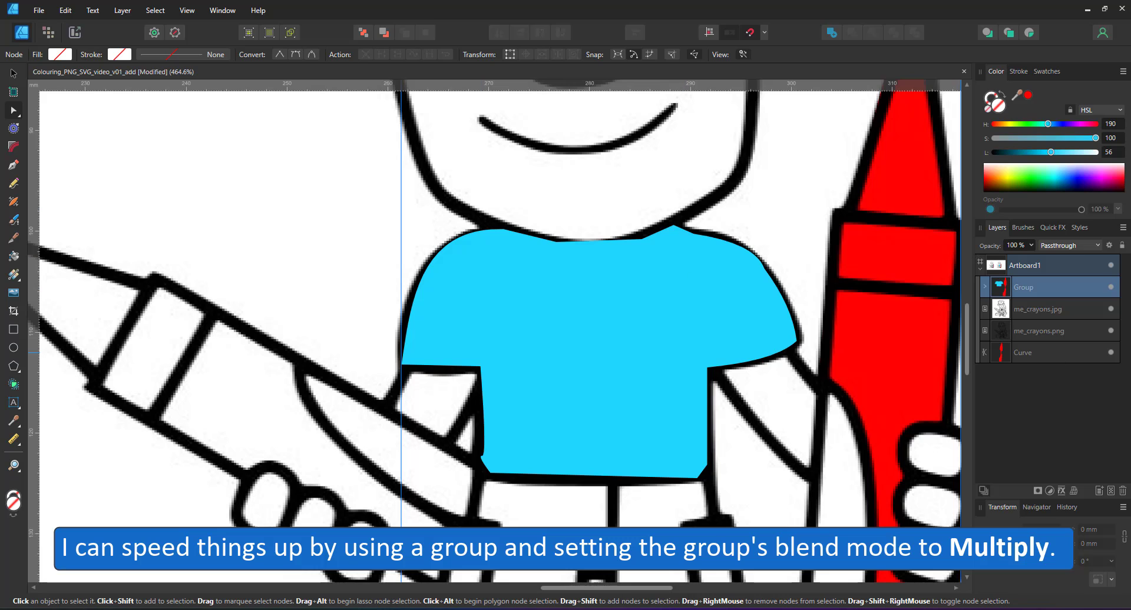
pyautogui.click(1069, 245)
pyautogui.click(1060, 282)
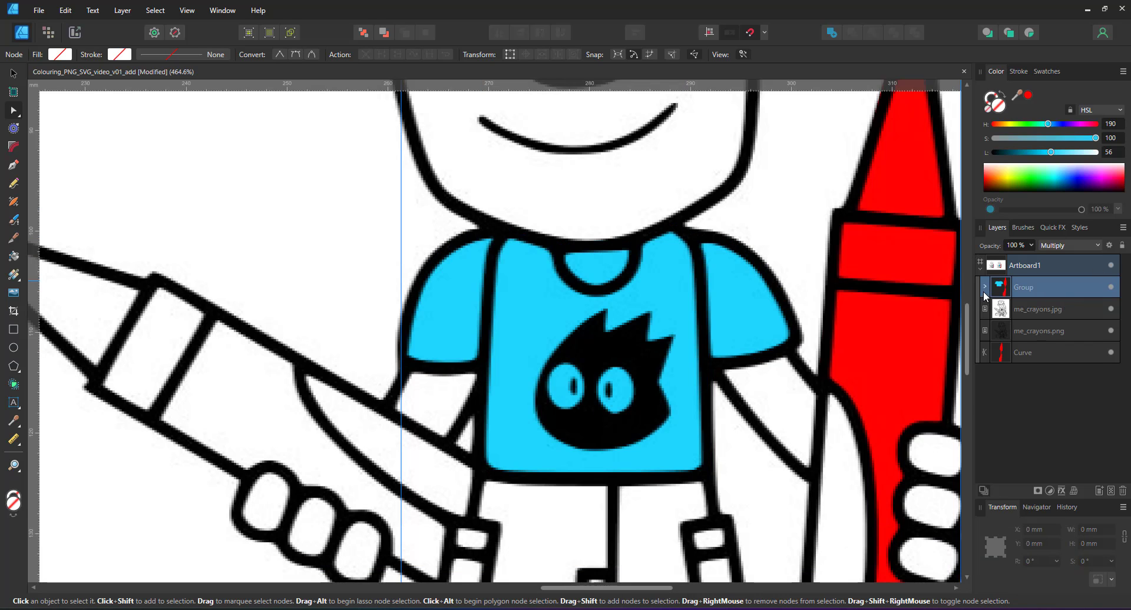
# - Set the blend mode of the red crayon curve inside the group to Normal
pyautogui.click(984, 287)
pyautogui.click(1055, 331)
pyautogui.click(1063, 245)
pyautogui.click(1059, 259)
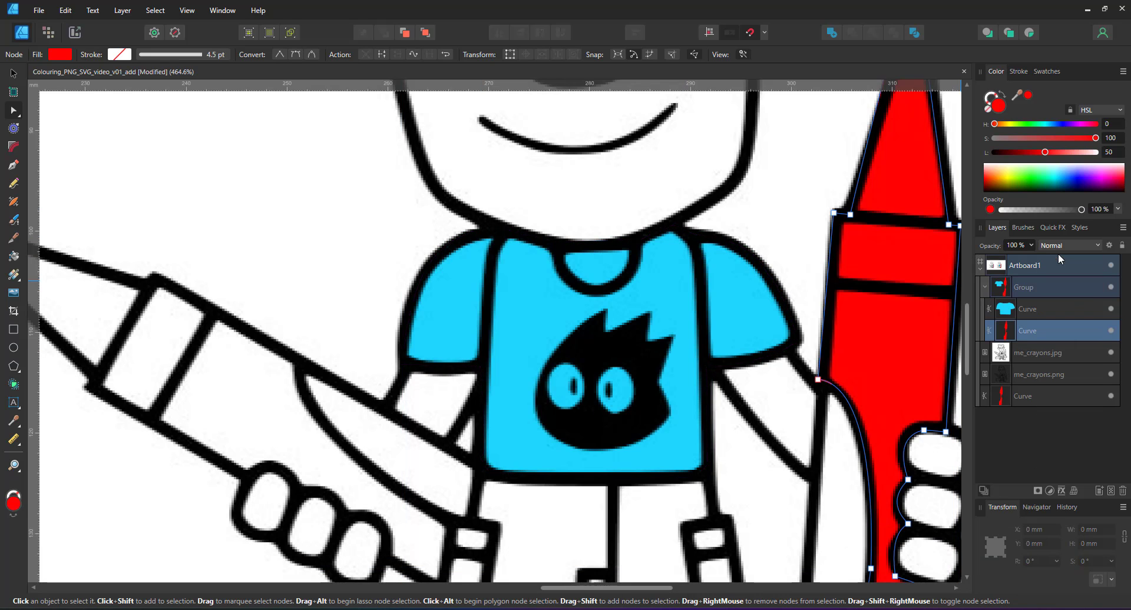
# - Curve the T-shirt shape's neckline down along the collar so the area inside the collar stays uncoloured
pyautogui.click(657, 323)
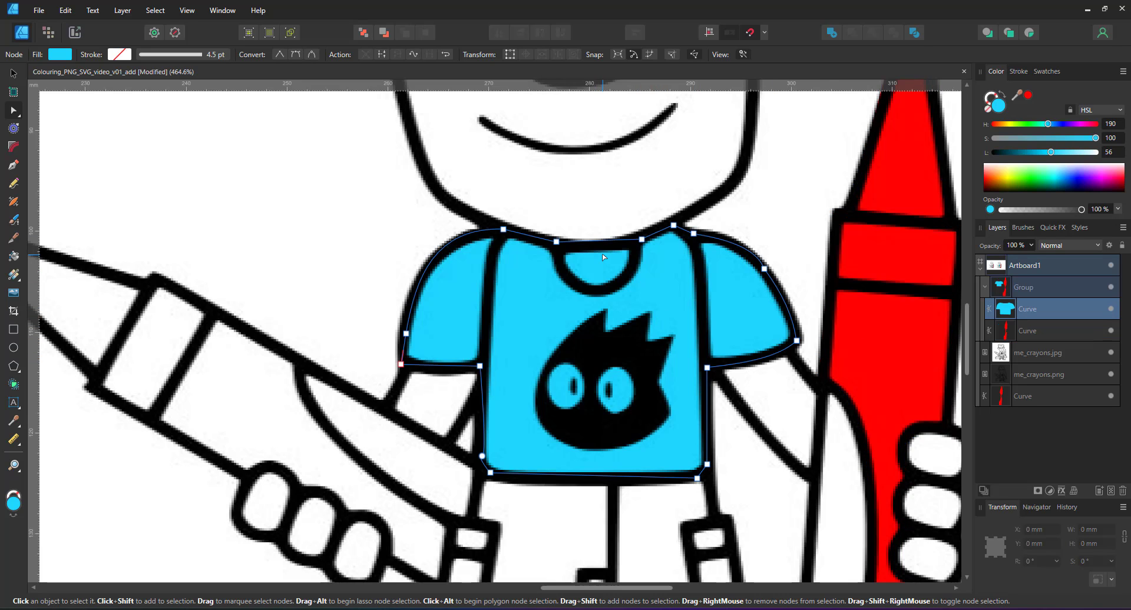
pyautogui.click(593, 289)
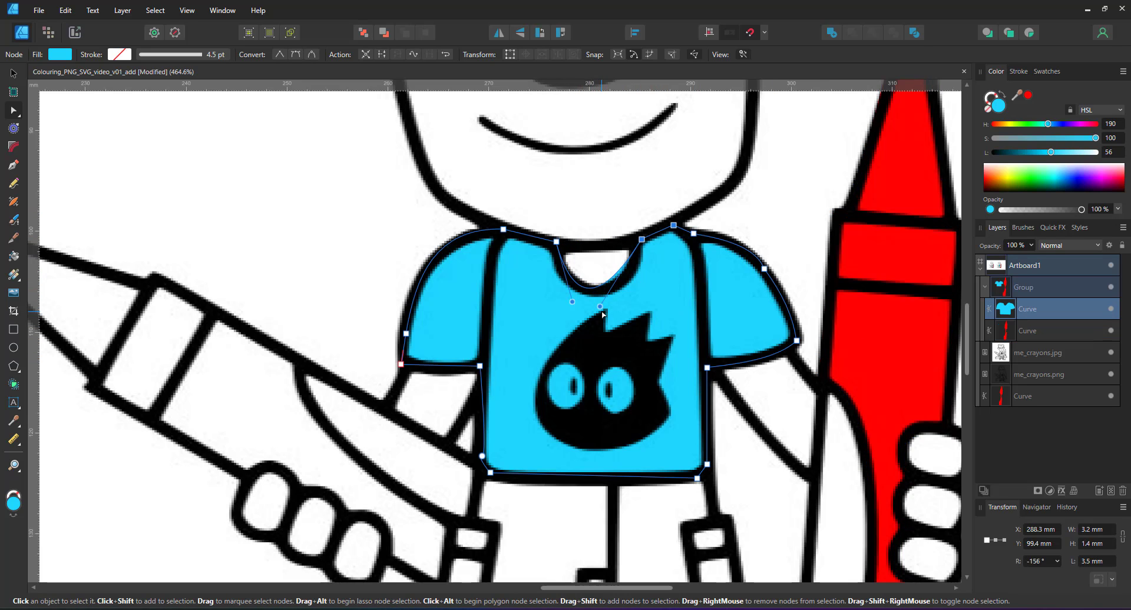
pyautogui.moveTo(602, 310); pyautogui.dragTo(618, 309)
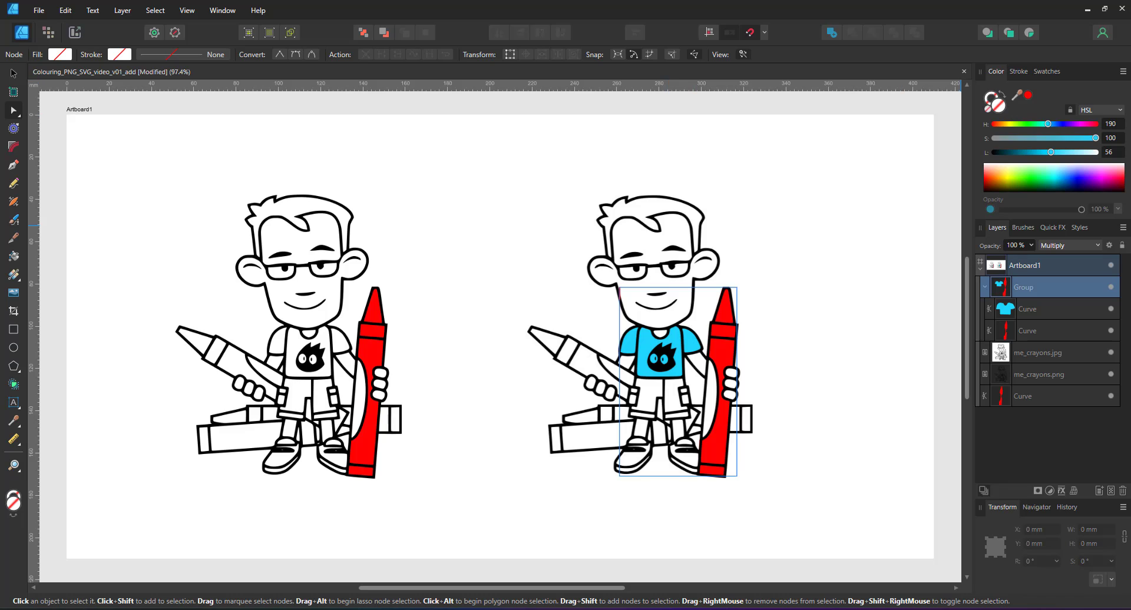
# - Draw a black rectangle about 137 × 147 mm over the right cartoon and stack me_crayons.jpg above it and the colour group
pyautogui.moveTo(1066, 352); pyautogui.dragTo(1042, 278)
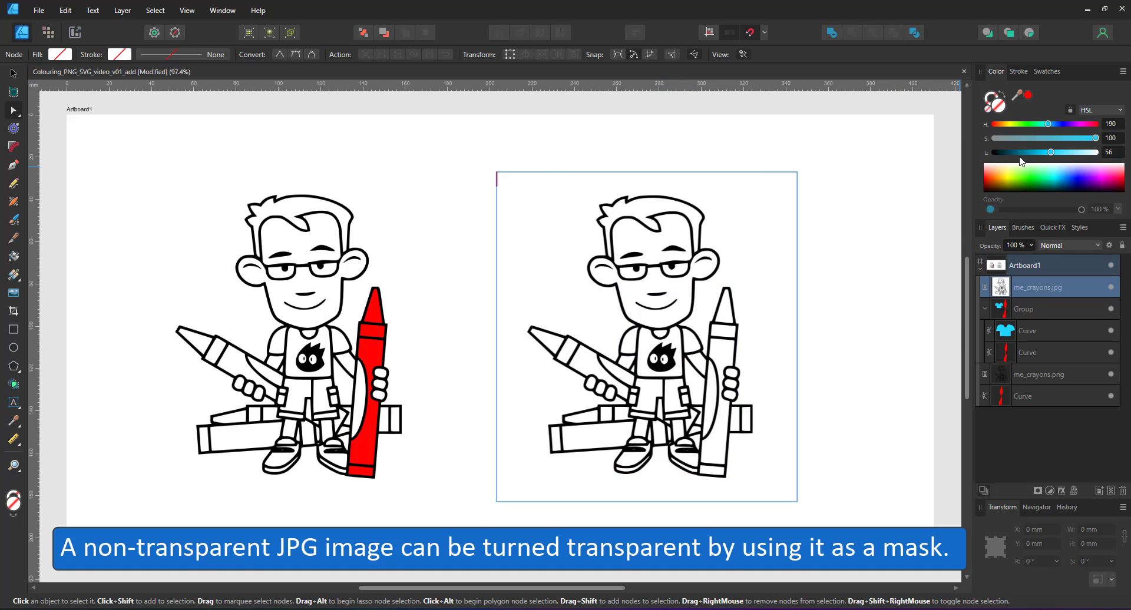
pyautogui.click(13, 329)
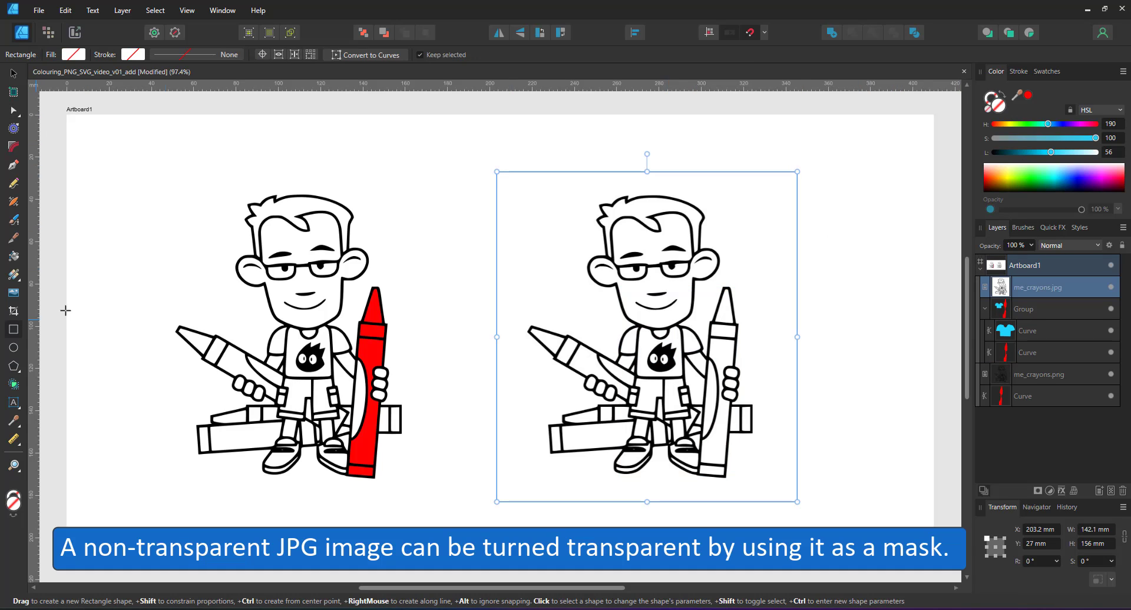
pyautogui.moveTo(506, 182); pyautogui.dragTo(797, 492)
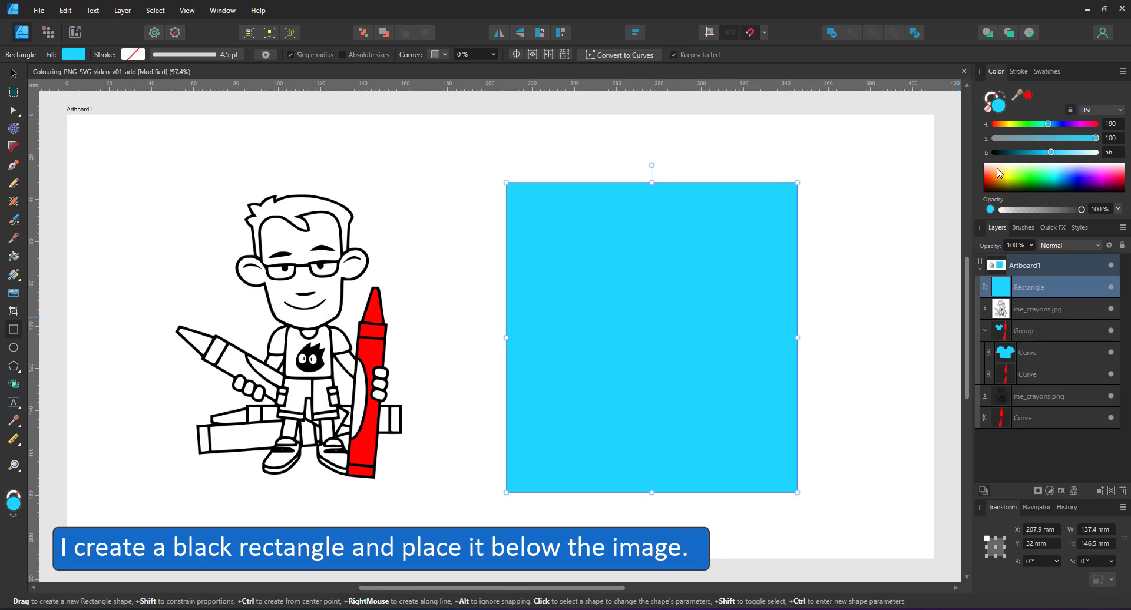
pyautogui.moveTo(1002, 153); pyautogui.dragTo(991, 154)
pyautogui.moveTo(1051, 309); pyautogui.dragTo(1013, 277)
# - Add an Invert adjustment to me_crayons.jpg and rasterize the inverted image to a mask
pyautogui.click(1050, 490)
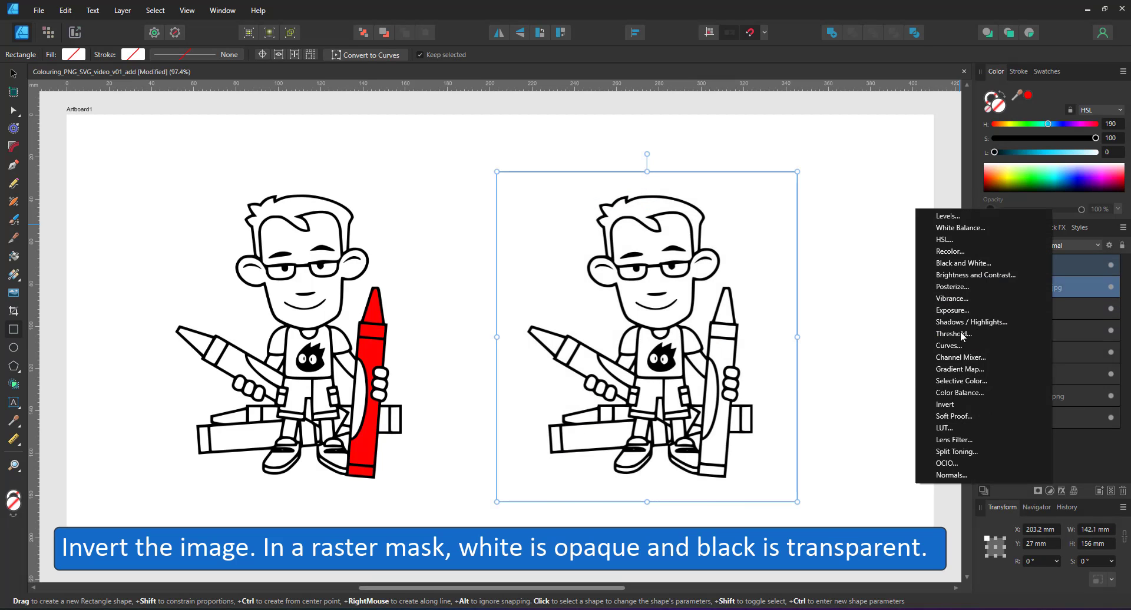
pyautogui.click(985, 405)
pyautogui.rightClick(1061, 290)
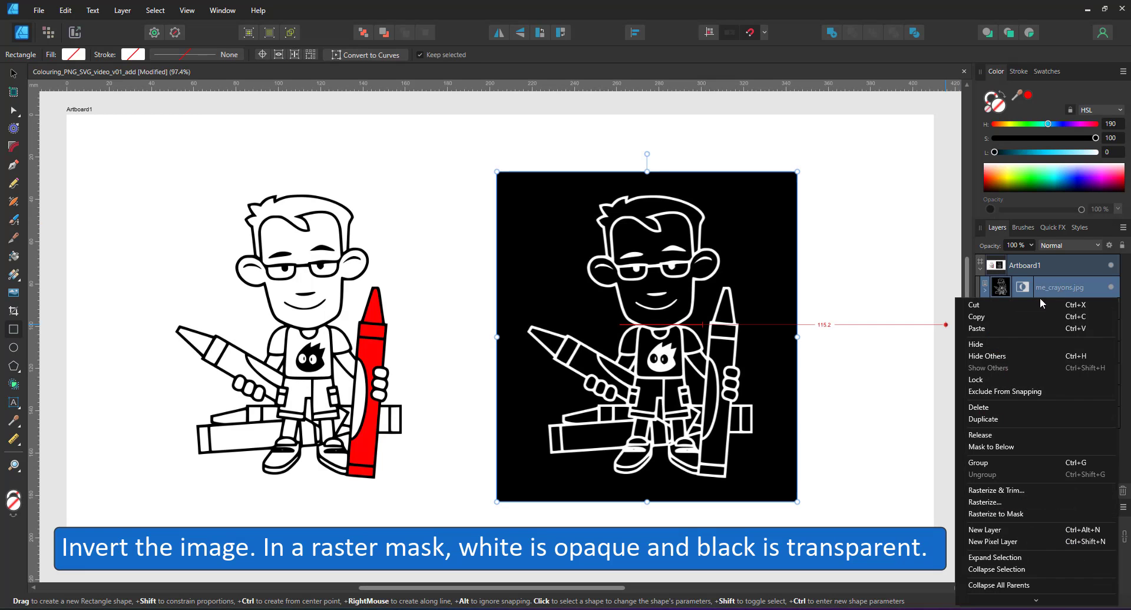
pyautogui.click(1018, 515)
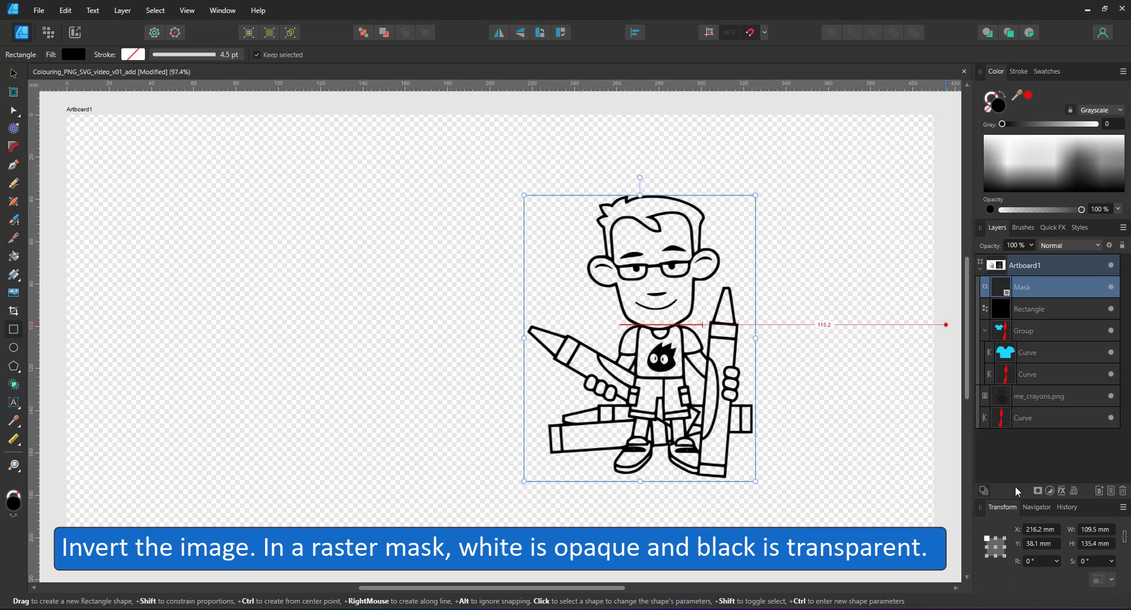
# - Group the mask with the black rectangle so it only affects that rectangle
pyautogui.keyDown('shift'); pyautogui.click(1030, 309); pyautogui.keyUp('shift')
pyautogui.hotkey('ctrl', 'g')
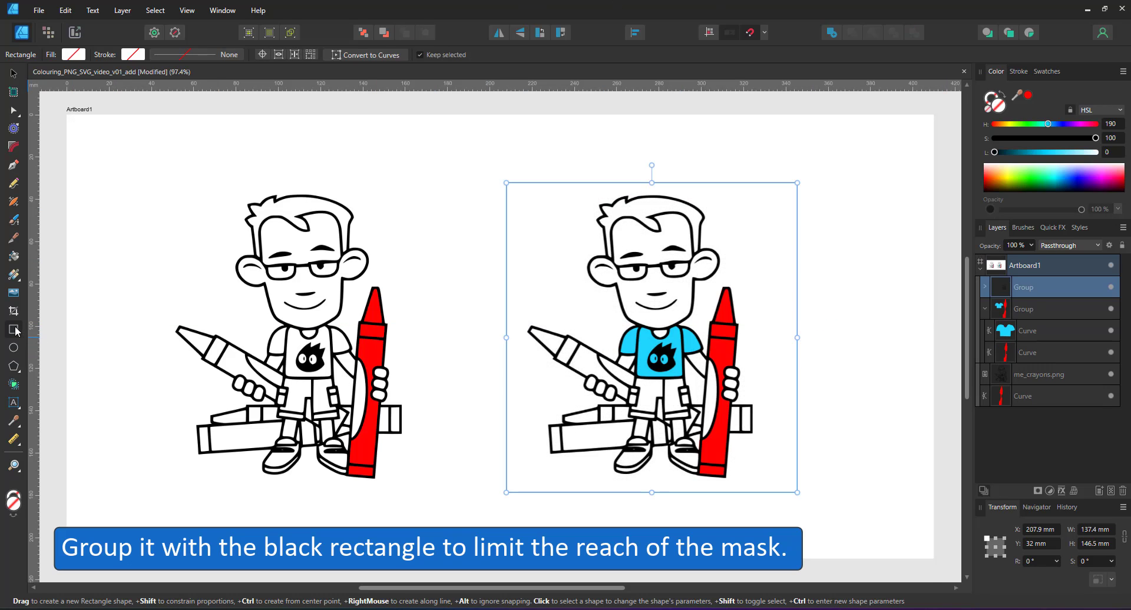
# - Draw a yellow rectangle about 121 × 109 mm over the right cartoon and send it to the back to test the line art's transparency
pyautogui.moveTo(473, 212); pyautogui.dragTo(728, 442)
pyautogui.click(1009, 188)
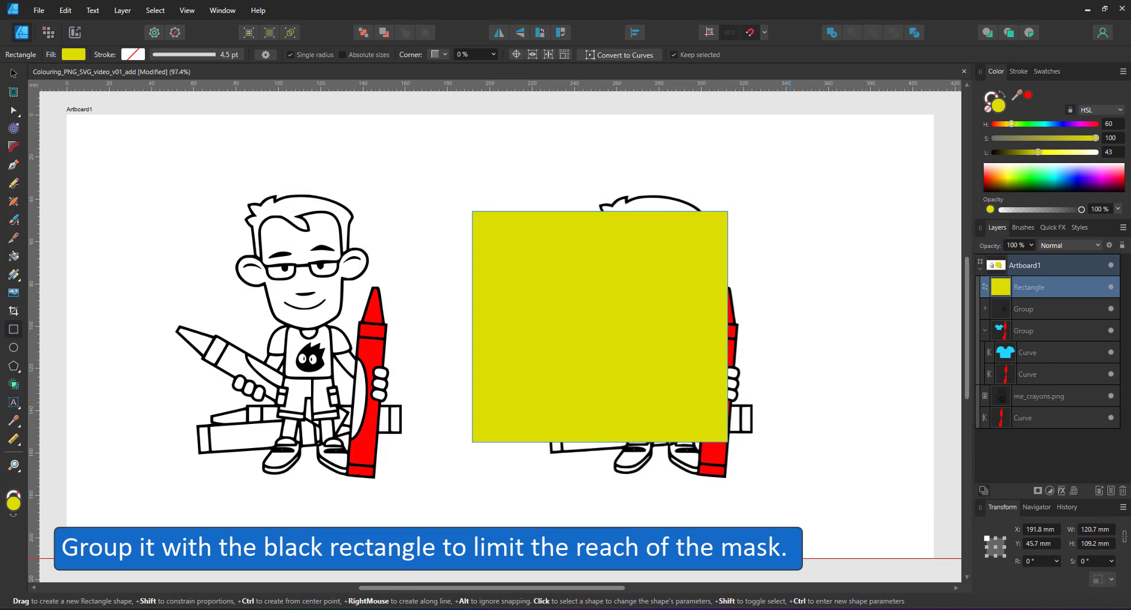
pyautogui.hotkey('ctrl', 'shift', '[')
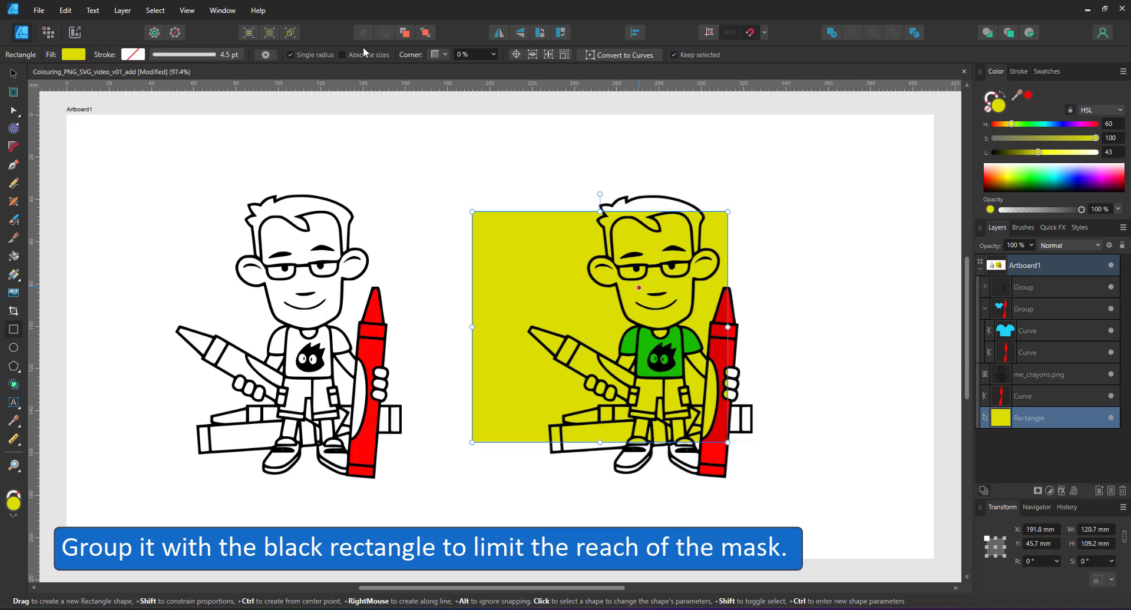
# - Select the masked line-art group to check its extent, and delete the yellow test rectangle
pyautogui.click(9, 71)
pyautogui.click(539, 330)
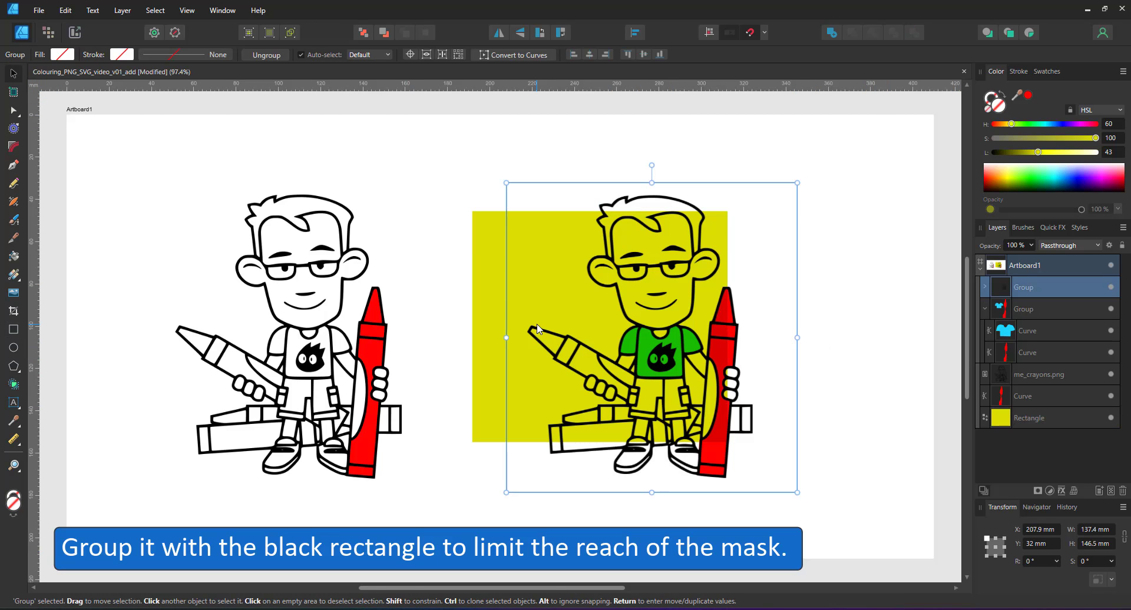
pyautogui.click(1011, 413)
pyautogui.press('Delete')
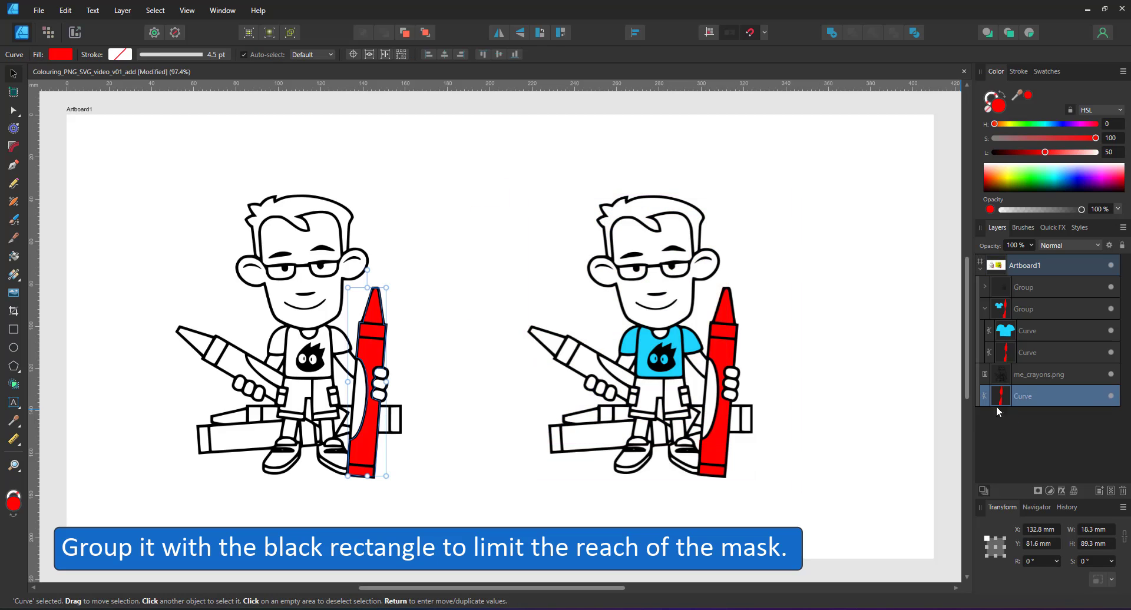
# - Reset the blend mode of the group holding the T-shirt and crayon colour shapes
pyautogui.click(1031, 318)
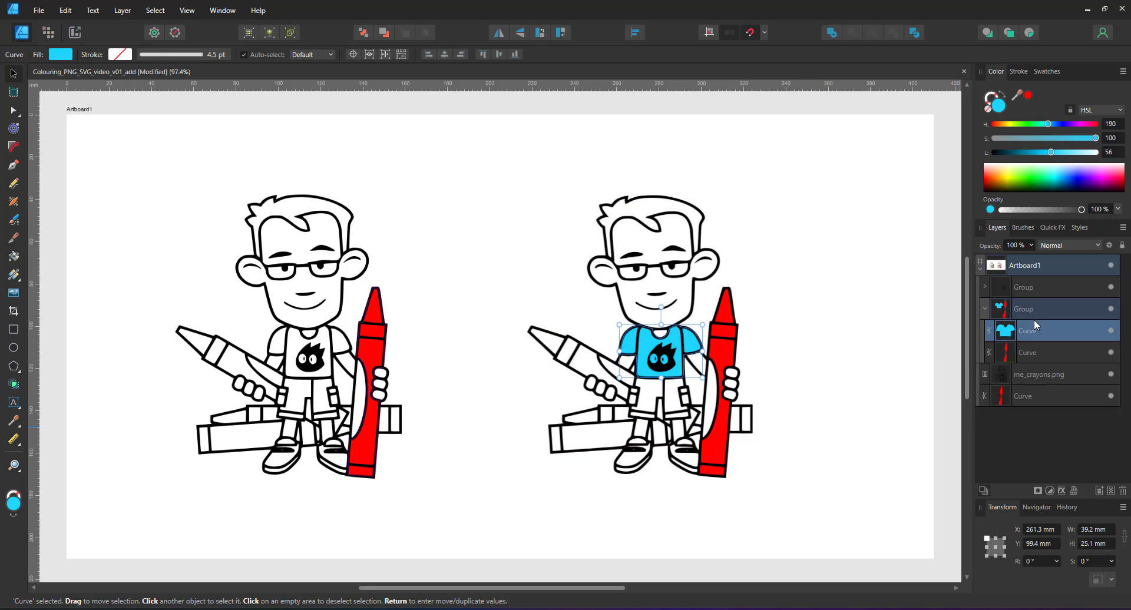
pyautogui.click(1069, 245)
pyautogui.click(1054, 272)
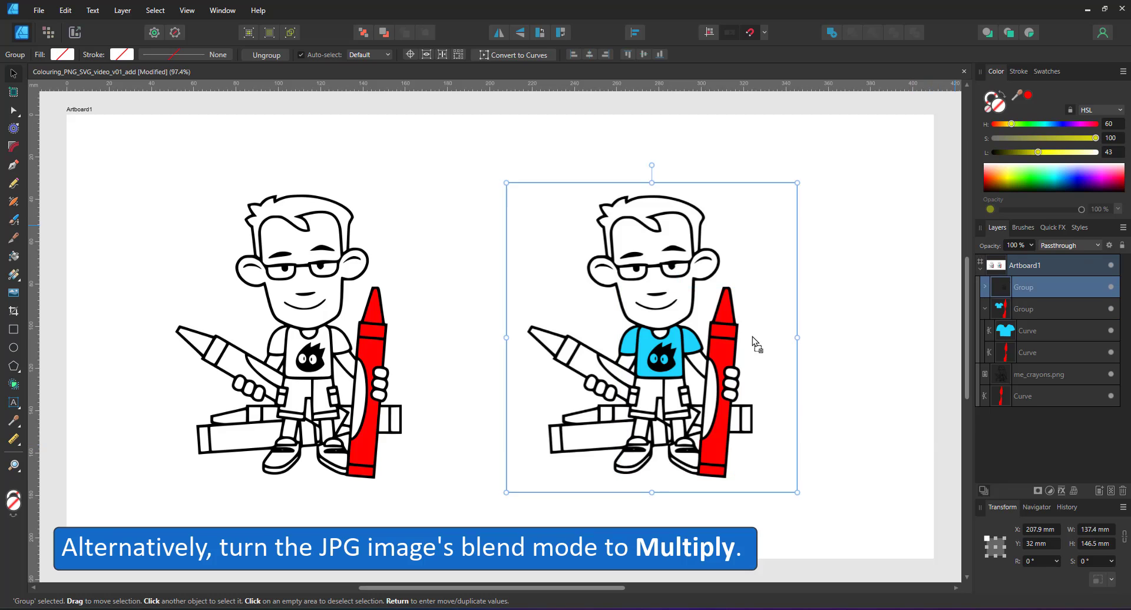
# - Place me_crayons.jpg on the artboard again and enlarge it proportionally to a width of 142.7 mm
pyautogui.moveTo(753, 337); pyautogui.dragTo(667, 292)
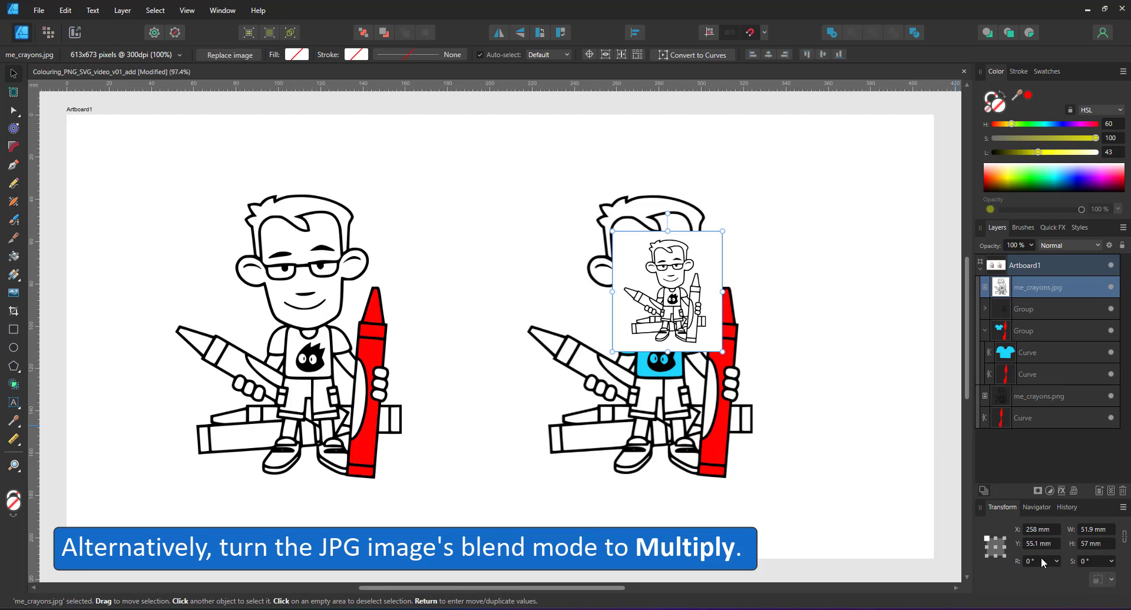
pyautogui.click(1124, 538)
pyautogui.click(1101, 530)
pyautogui.write('27')
pyautogui.press('Return')
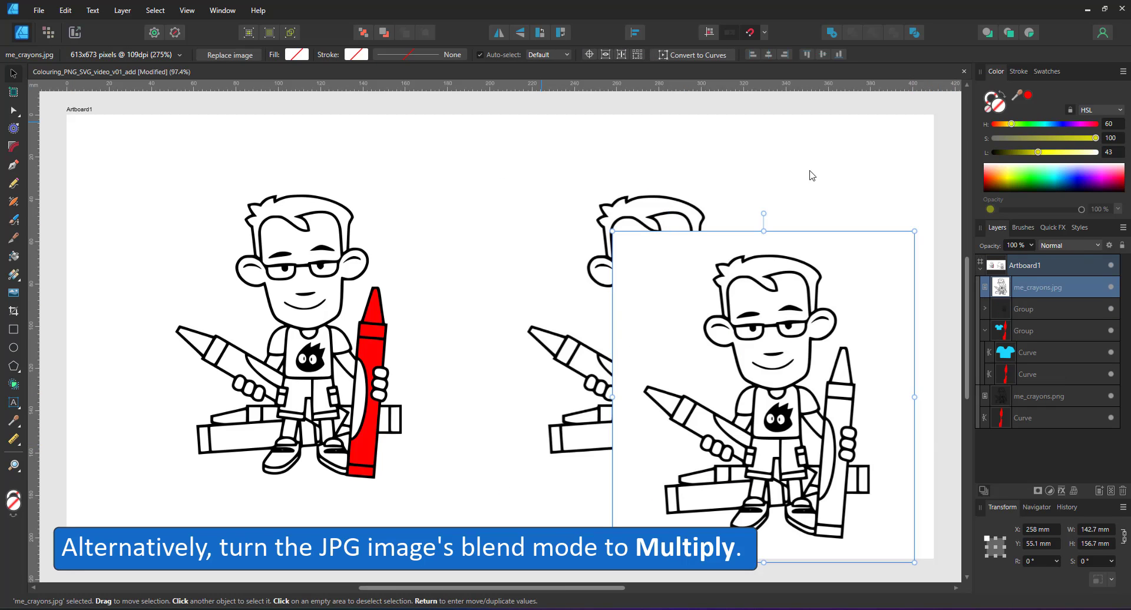
# - Hide the masked line-art group and align the new JPG over the colour shapes with its blend mode set to Multiply
pyautogui.click(1111, 308)
pyautogui.moveTo(765, 379); pyautogui.dragTo(668, 319)
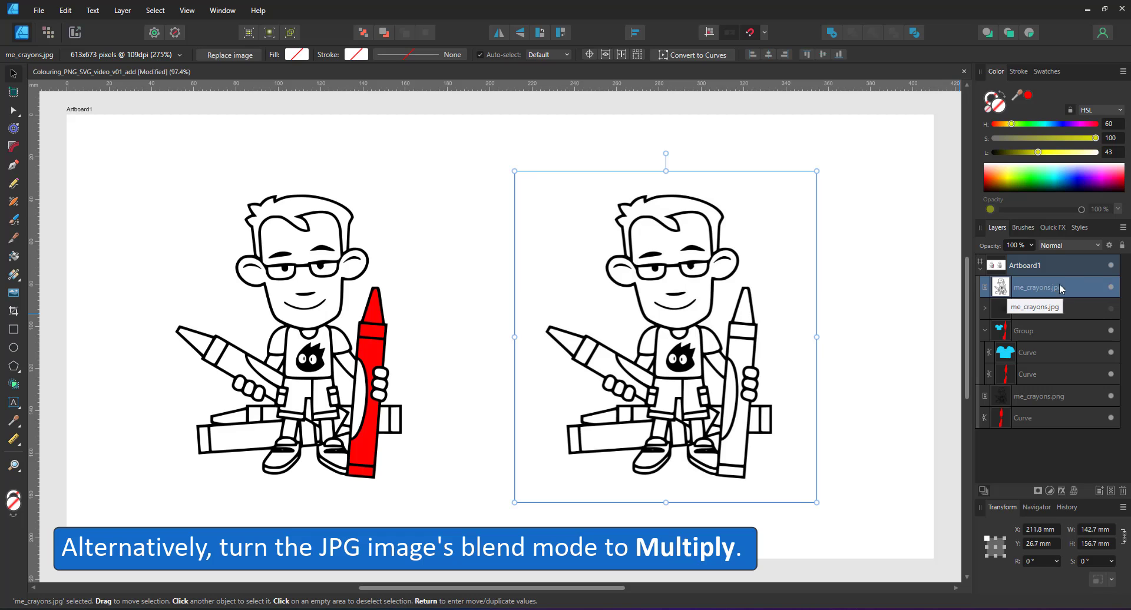
pyautogui.click(1066, 245)
pyautogui.click(1059, 329)
pyautogui.moveTo(662, 253); pyautogui.dragTo(643, 253)
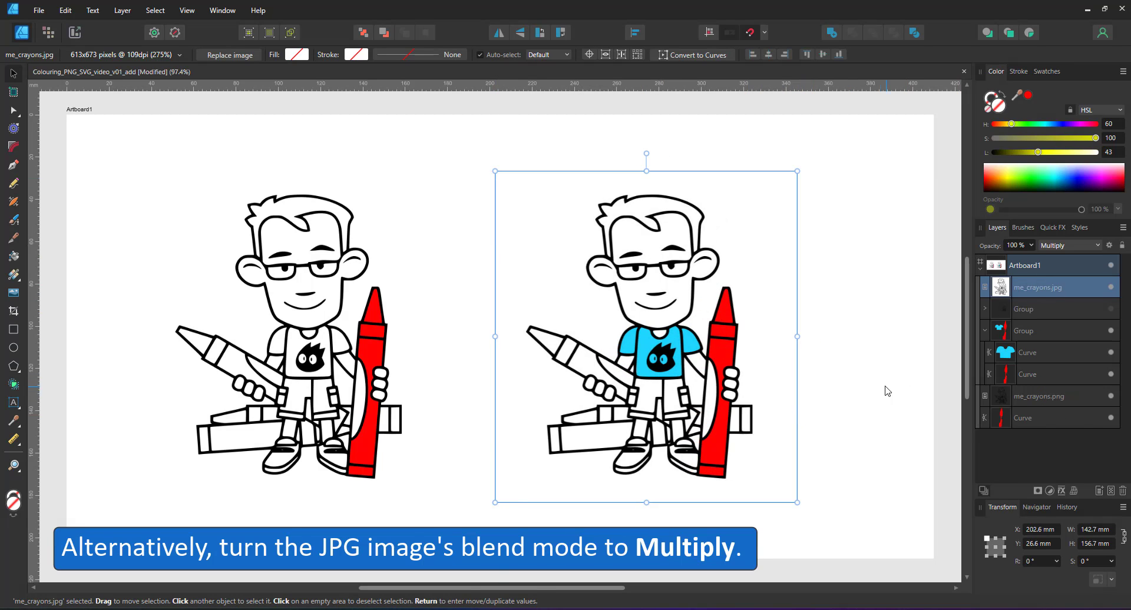
pyautogui.click(949, 439)
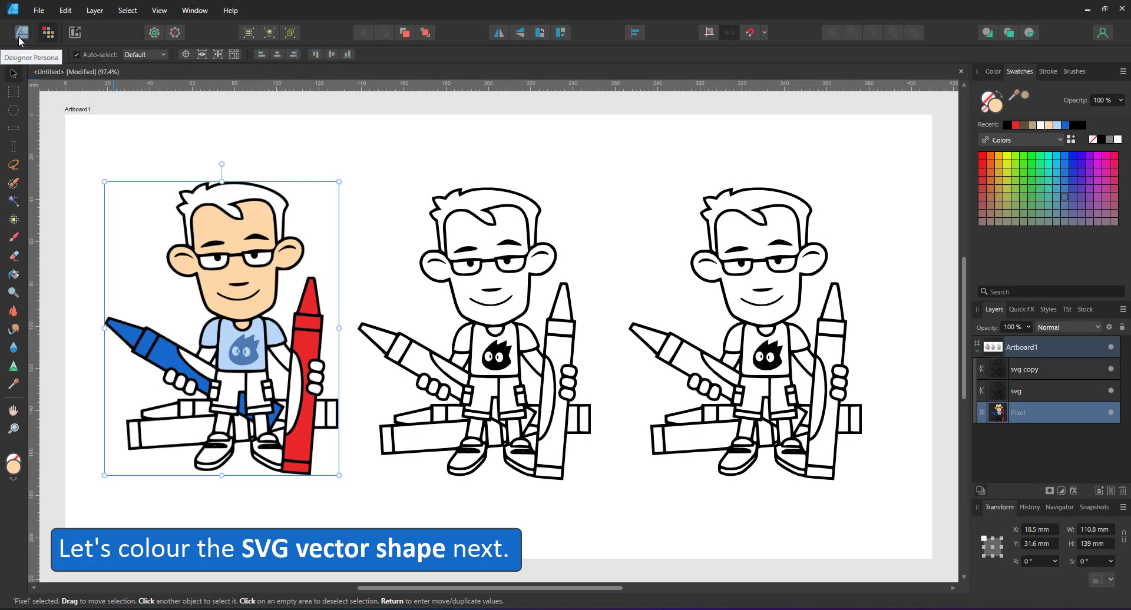
# - In the Designer Persona, fill the middle SVG cartoon's hair with the picked tan colour using the Vector Flood Fill tool
pyautogui.click(20, 34)
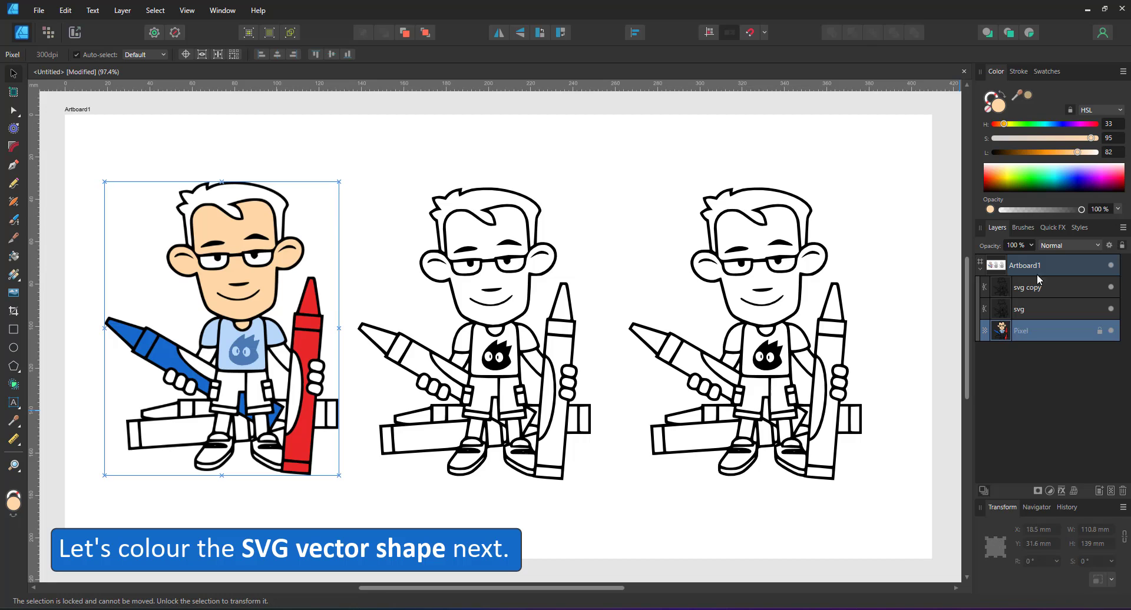
pyautogui.click(494, 298)
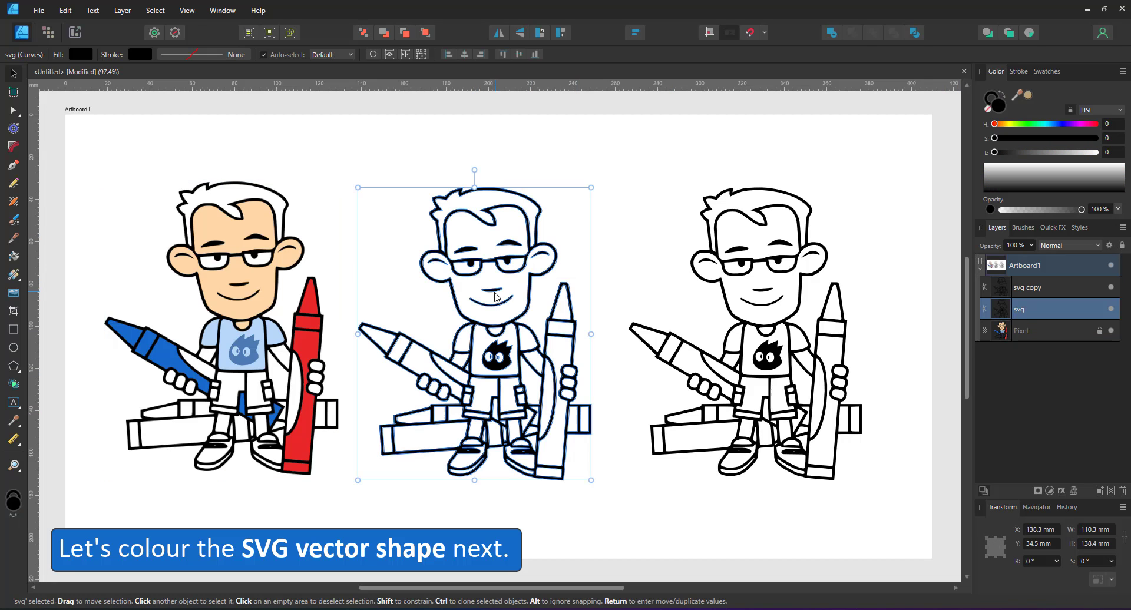
pyautogui.click(21, 260)
pyautogui.click(1027, 96)
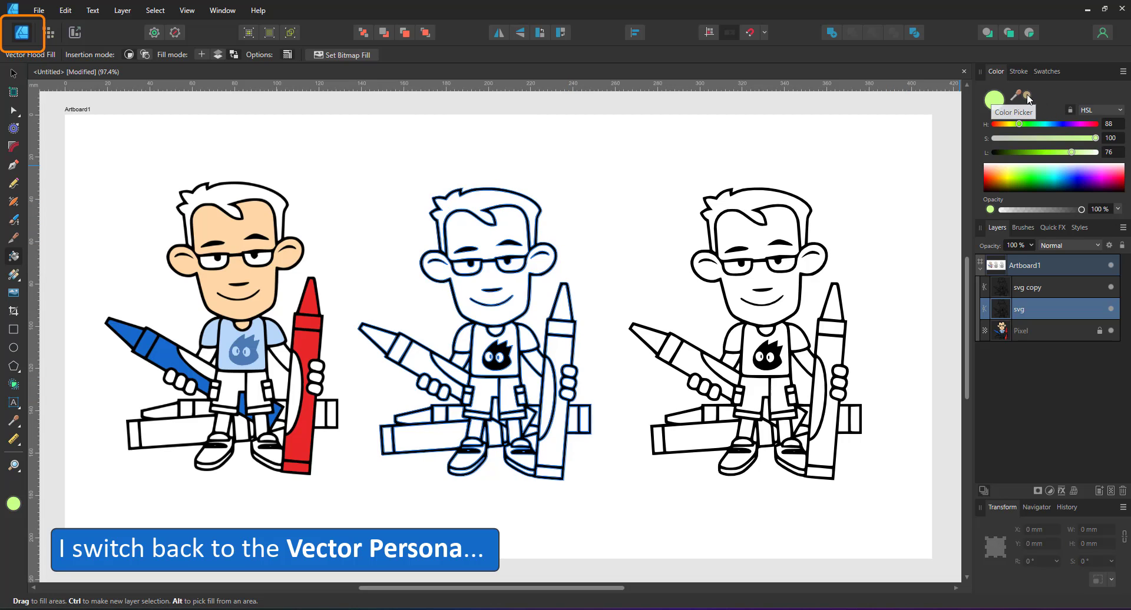
pyautogui.click(487, 239)
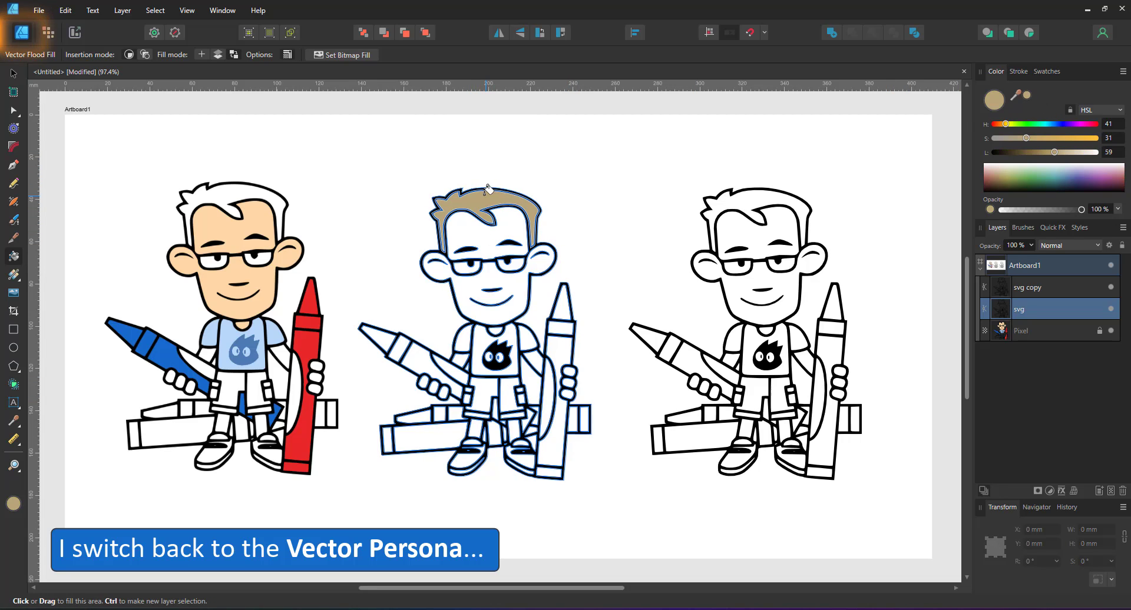
# - Sample the skin colour from the left cartoon and make it the Vector Flood Fill colour, with only the svg shape selected
pyautogui.press('i')
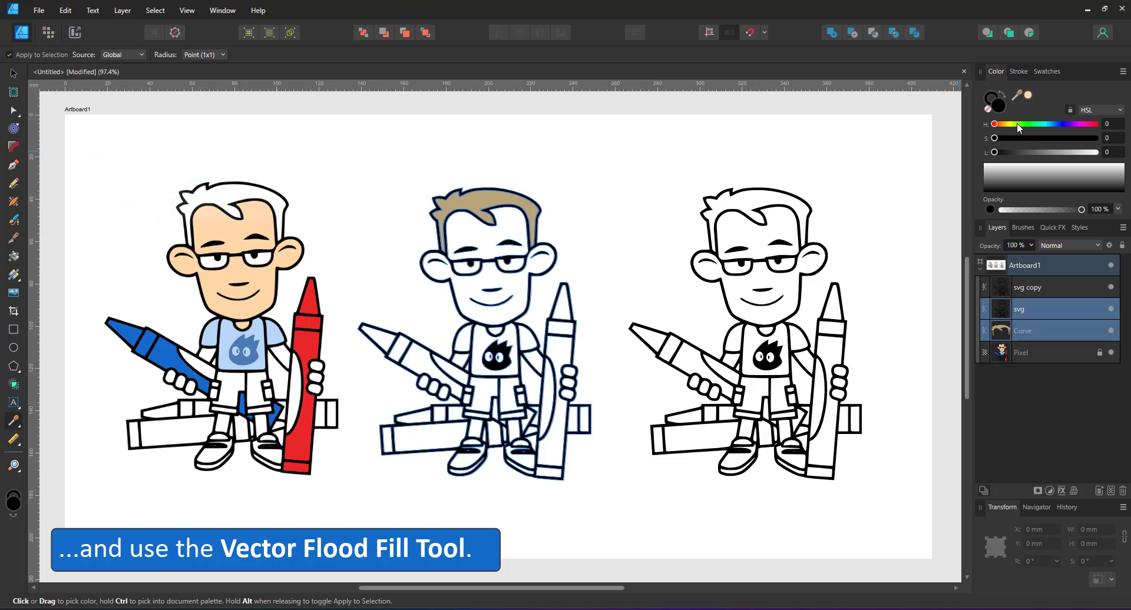
pyautogui.click(1026, 96)
pyautogui.hotkey('ctrl', 'z')
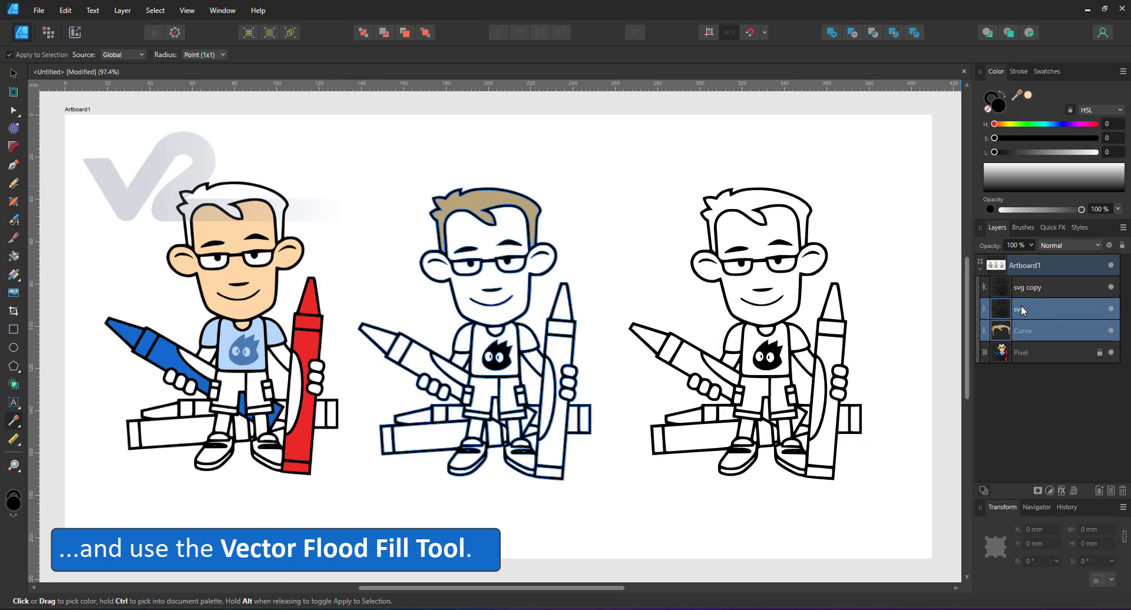
pyautogui.keyDown('ctrl'); pyautogui.click(1024, 333); pyautogui.keyUp('ctrl')
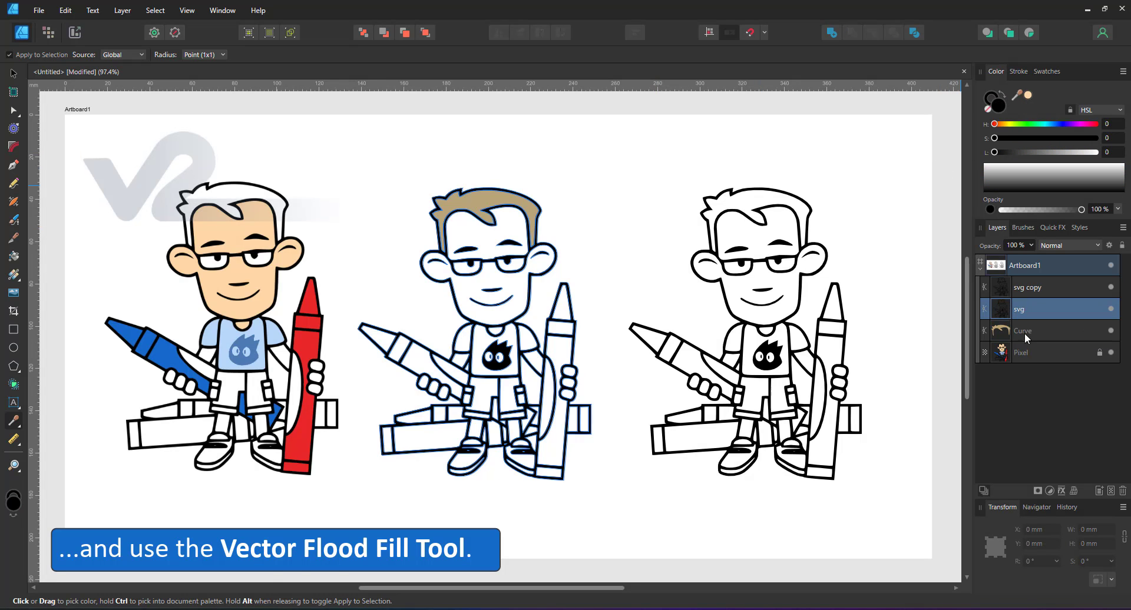
pyautogui.click(13, 257)
pyautogui.click(1027, 95)
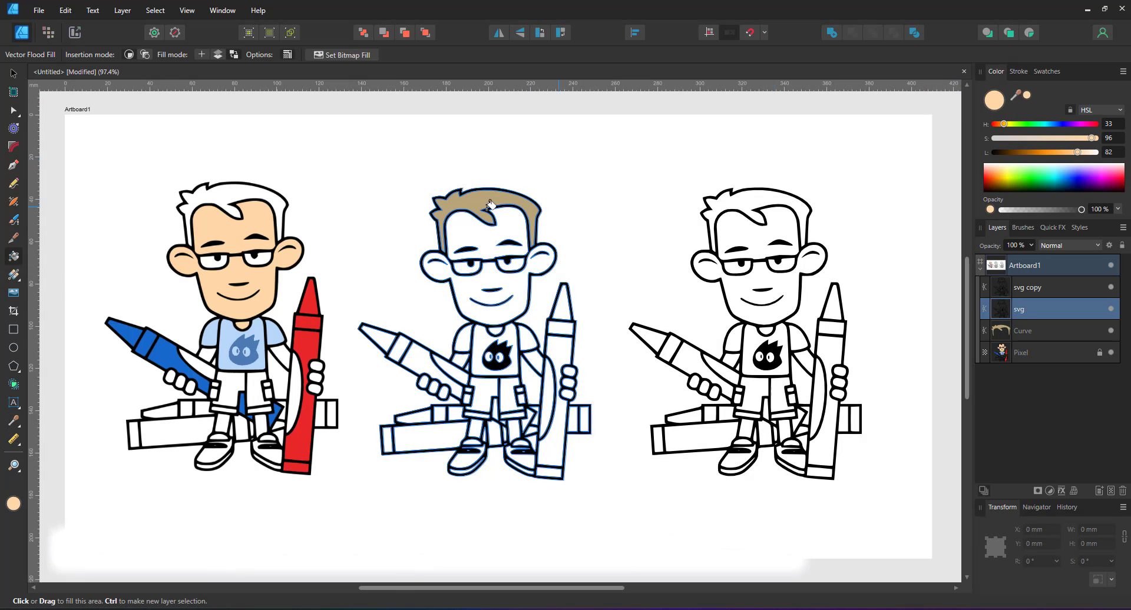
# - Flood fill the middle cartoon's face and both ears with the skin colour and inspect the filled edges up close
pyautogui.click(494, 277)
pyautogui.moveTo(430, 262); pyautogui.dragTo(545, 260)
pyautogui.scroll(3, 496, 287)
pyautogui.scroll(5, 566, 188)
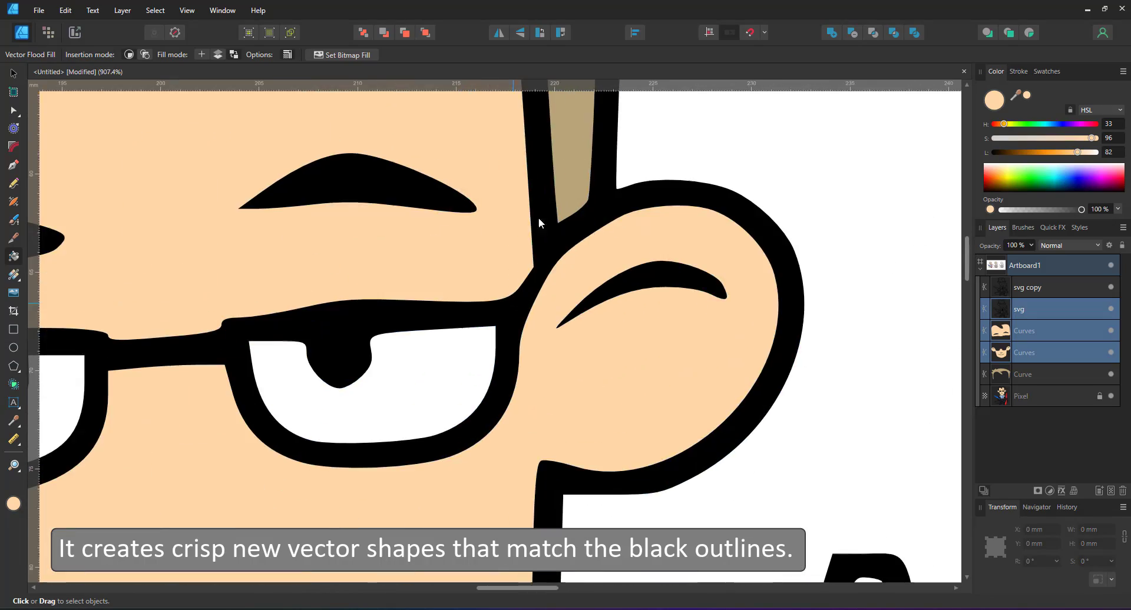
# - Flood fill the middle cartoon's neck, arms and all the fingers of both hands with the skin colour
pyautogui.scroll(-7, 429, 207)
pyautogui.scroll(3, 325, 416)
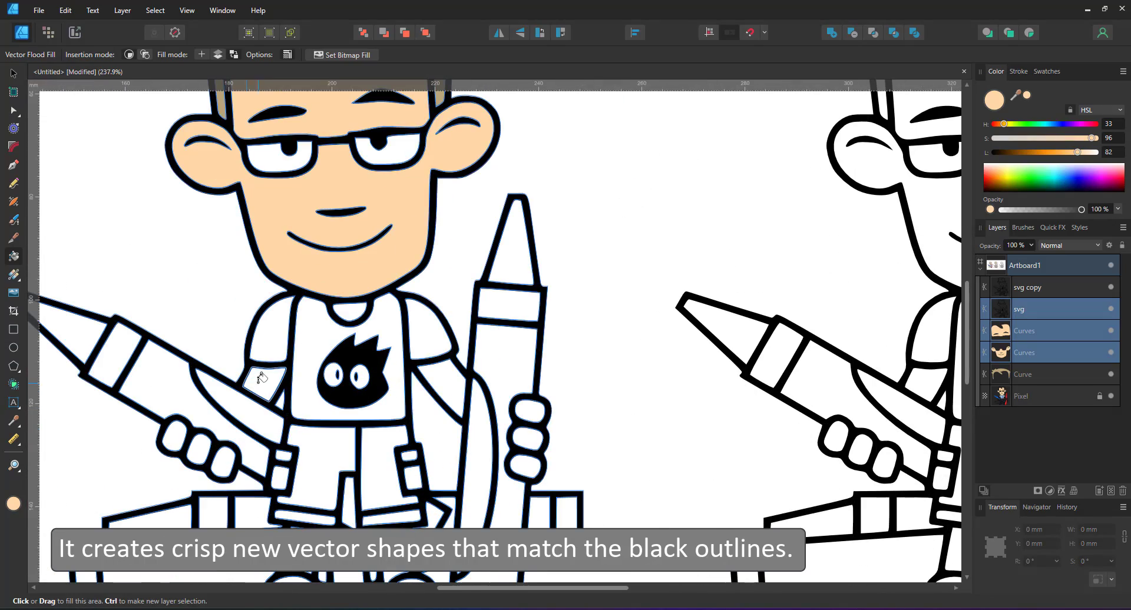
pyautogui.click(294, 396)
pyautogui.click(385, 396)
pyautogui.click(526, 408)
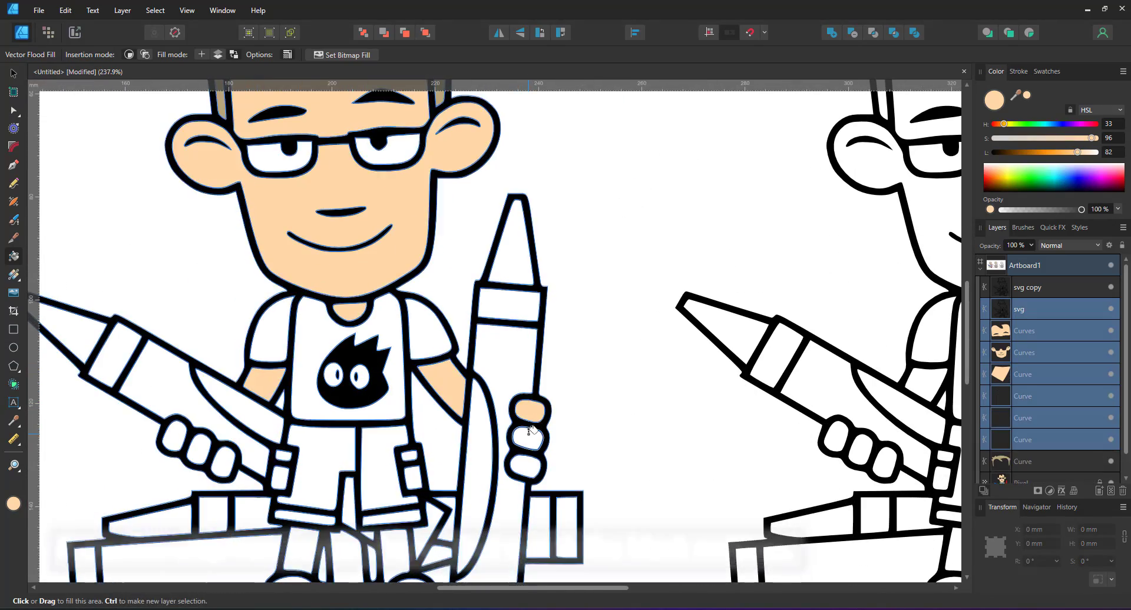
pyautogui.click(528, 436)
pyautogui.click(526, 466)
pyautogui.click(223, 461)
pyautogui.click(206, 443)
pyautogui.click(174, 435)
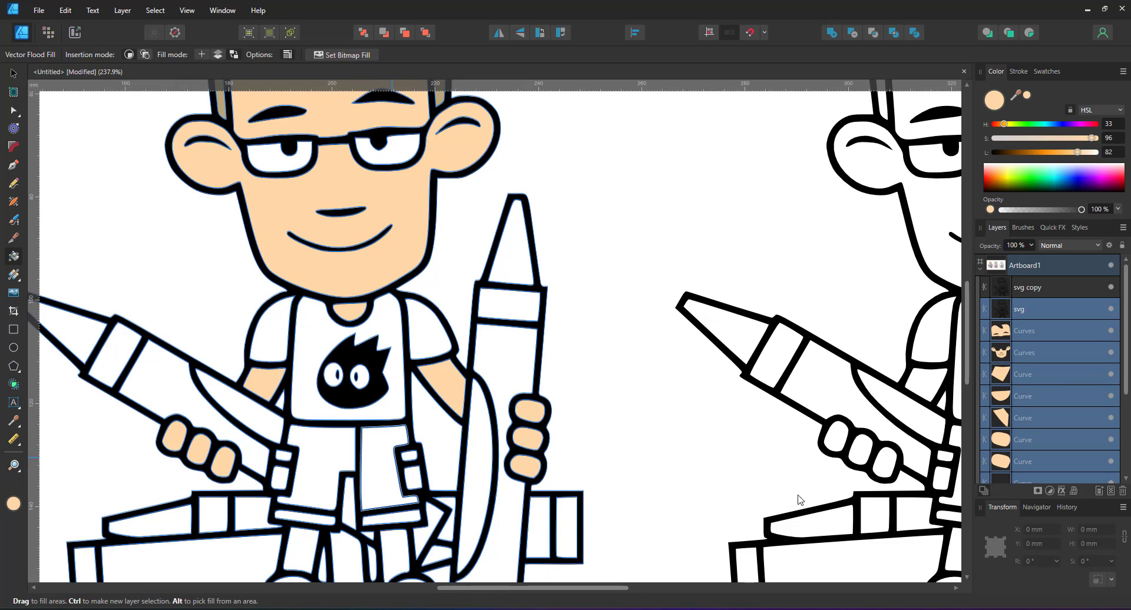
# - Sample the light blue from the left cartoon's T-shirt, undo its application to the selected shapes, and make it the Vector Flood Fill colour
pyautogui.scroll(-7, 321, 280)
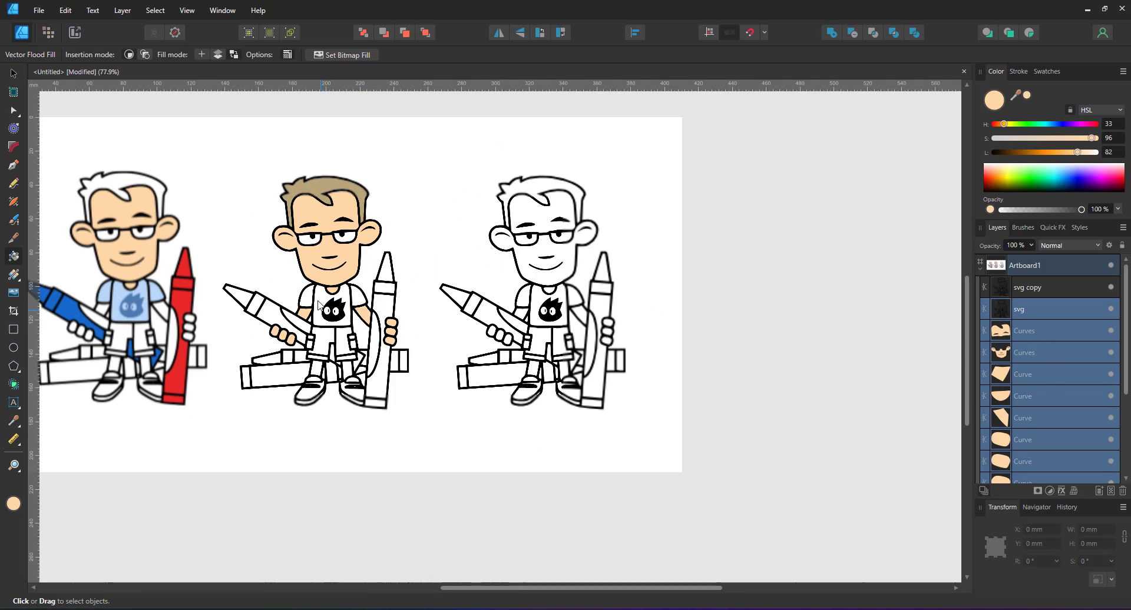
pyautogui.press('i')
pyautogui.click(127, 296)
pyautogui.click(106, 295)
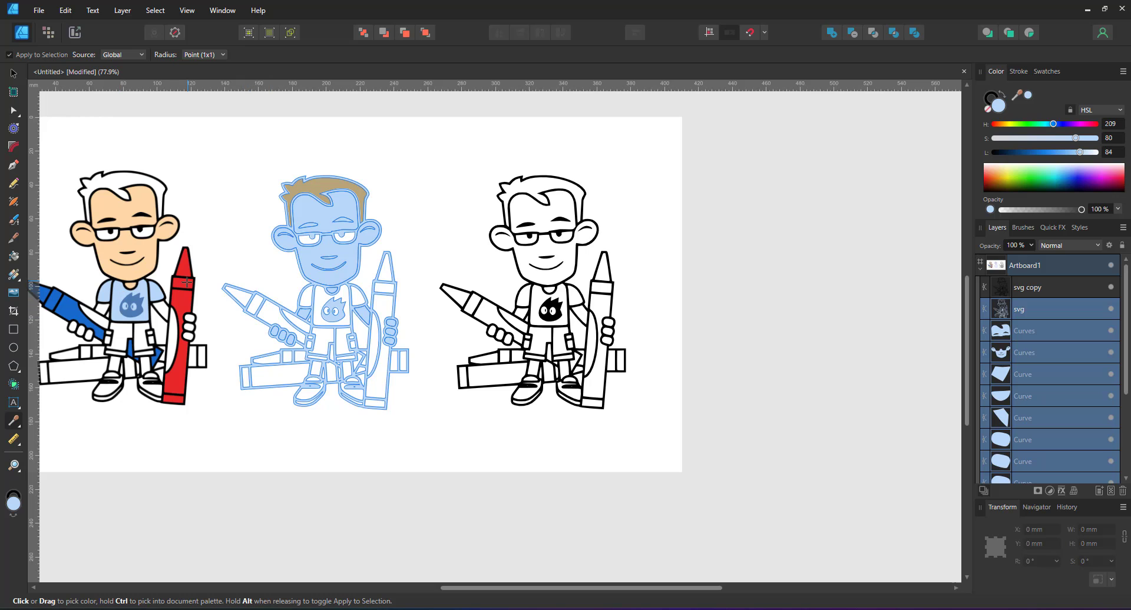
pyautogui.hotkey('ctrl', 'z')
pyautogui.click(13, 256)
pyautogui.click(1027, 95)
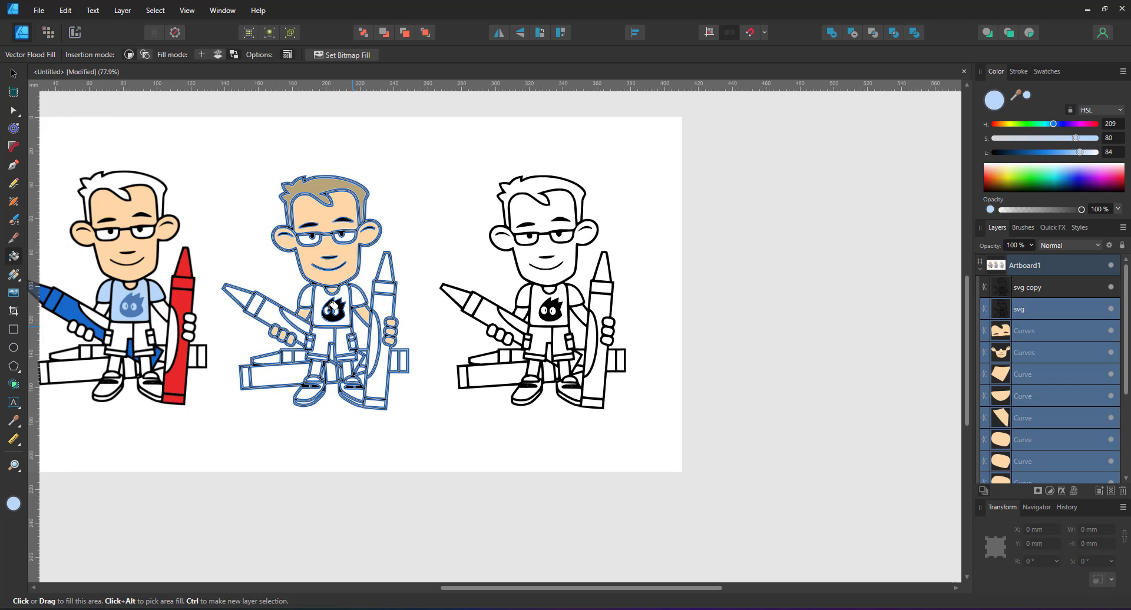
# - Flood fill the middle cartoon's T-shirt, sleeves and the eyes of the shirt logo with light blue
pyautogui.click(347, 287)
pyautogui.scroll(10, 348, 287)
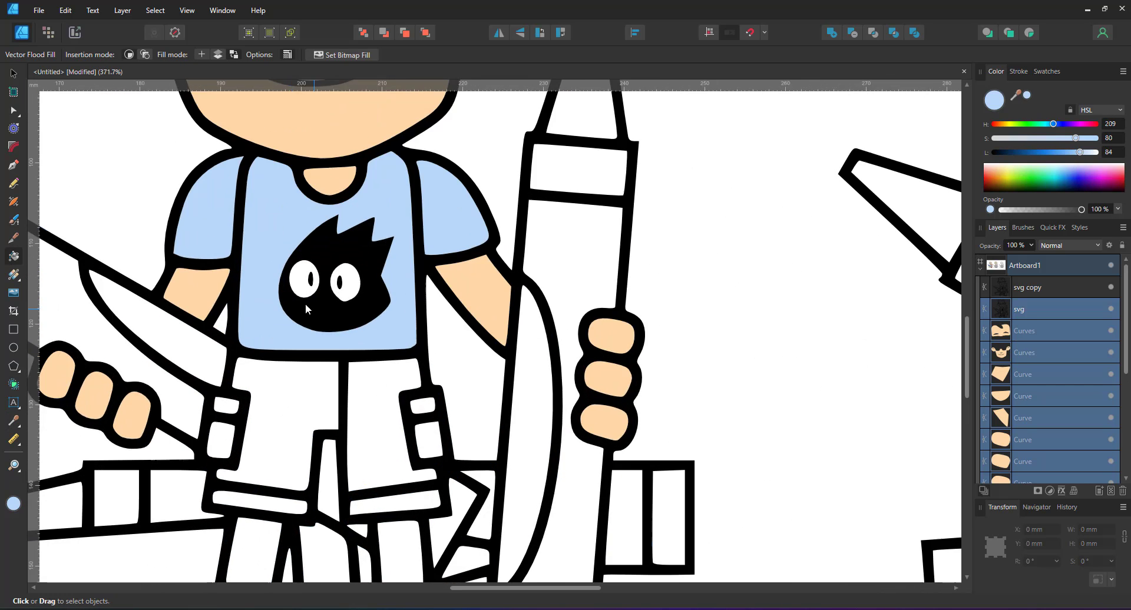
pyautogui.click(291, 247)
pyautogui.click(386, 248)
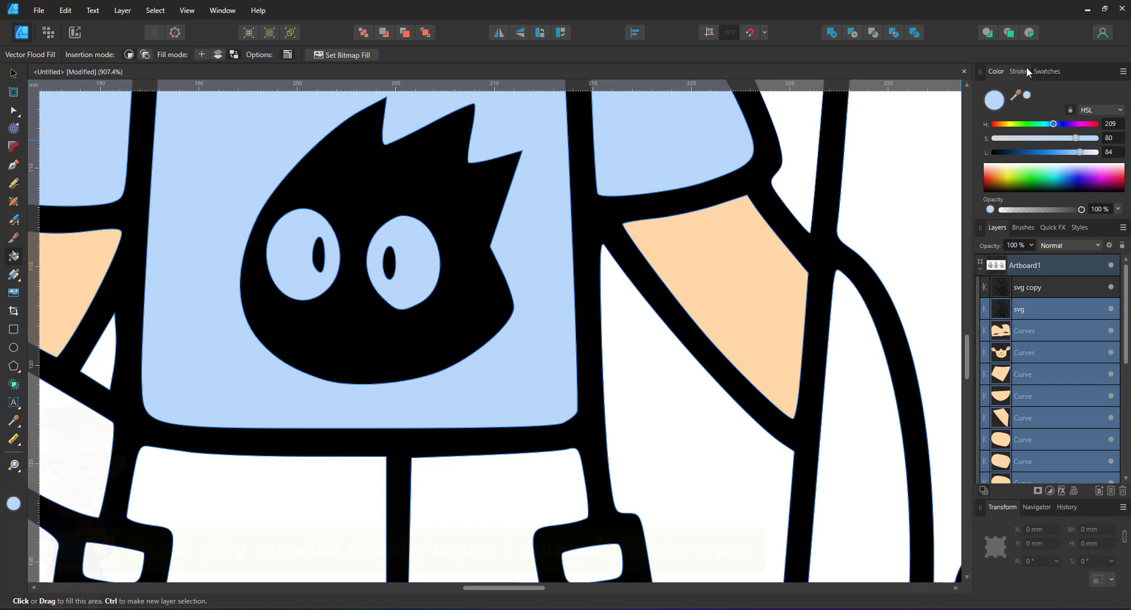
# - Flood fill the middle cartoon's shirt logo with the recent darker blue, and undo the attempted fill on the logo's eye
pyautogui.click(1047, 71)
pyautogui.click(1069, 125)
pyautogui.click(432, 212)
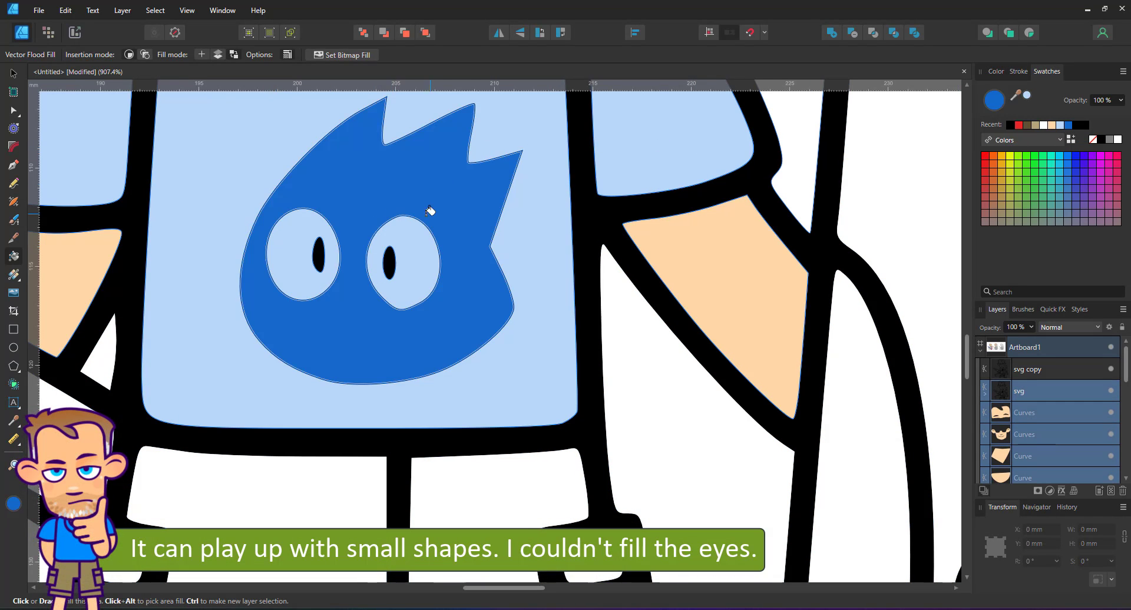
pyautogui.click(331, 252)
pyautogui.hotkey('ctrl', 'z')
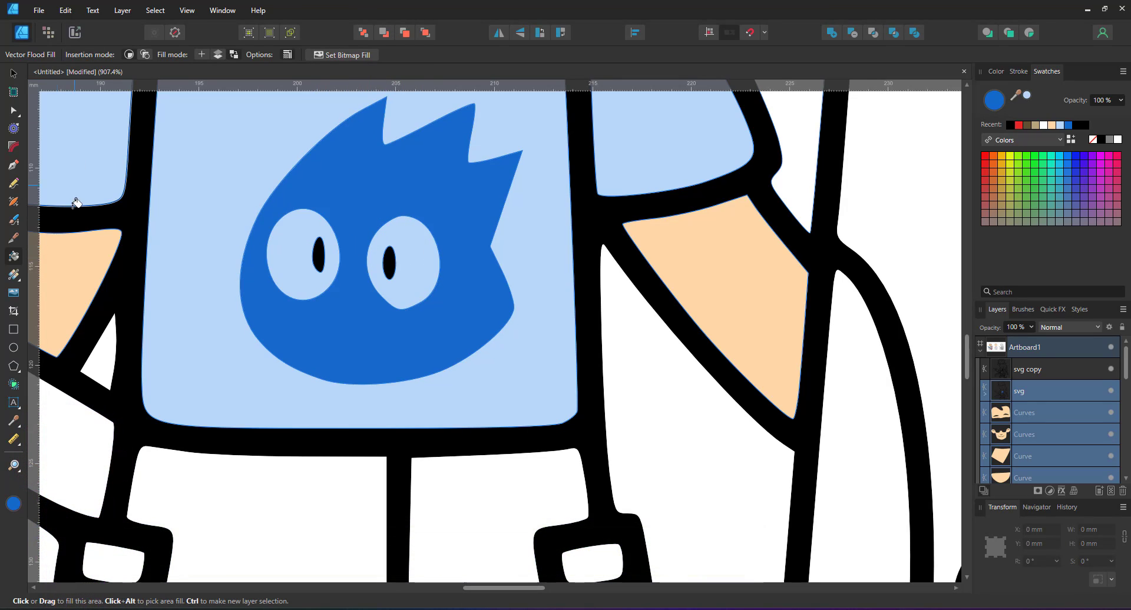
# - Cover the shirt logo's left pupil with a blue ellipse about 1.2 by 2.2 mm and place a duplicate over the right pupil
pyautogui.click(13, 348)
pyautogui.moveTo(305, 234); pyautogui.dragTo(329, 276)
pyautogui.click(1075, 124)
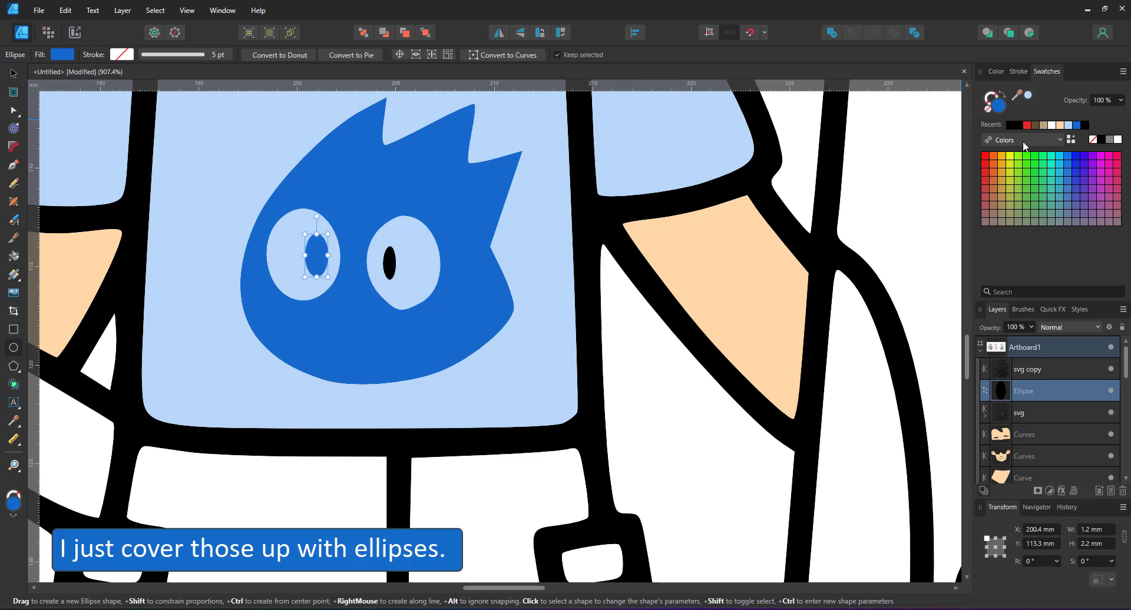
pyautogui.press('v')
pyautogui.moveTo(316, 255); pyautogui.dragTo(393, 264)
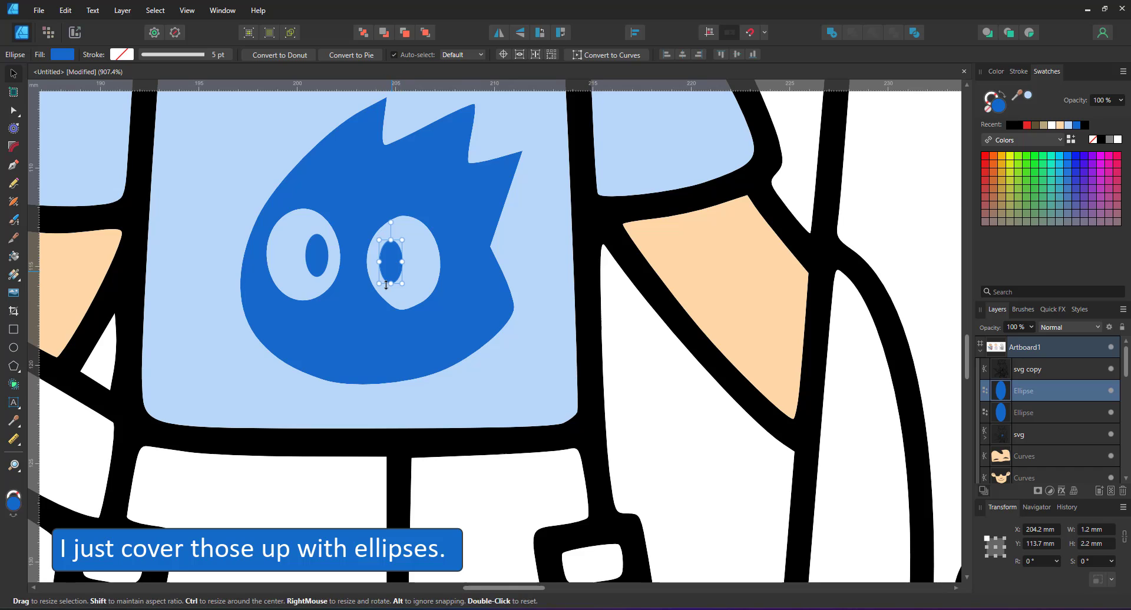
pyautogui.hotkey('ctrl', '0')
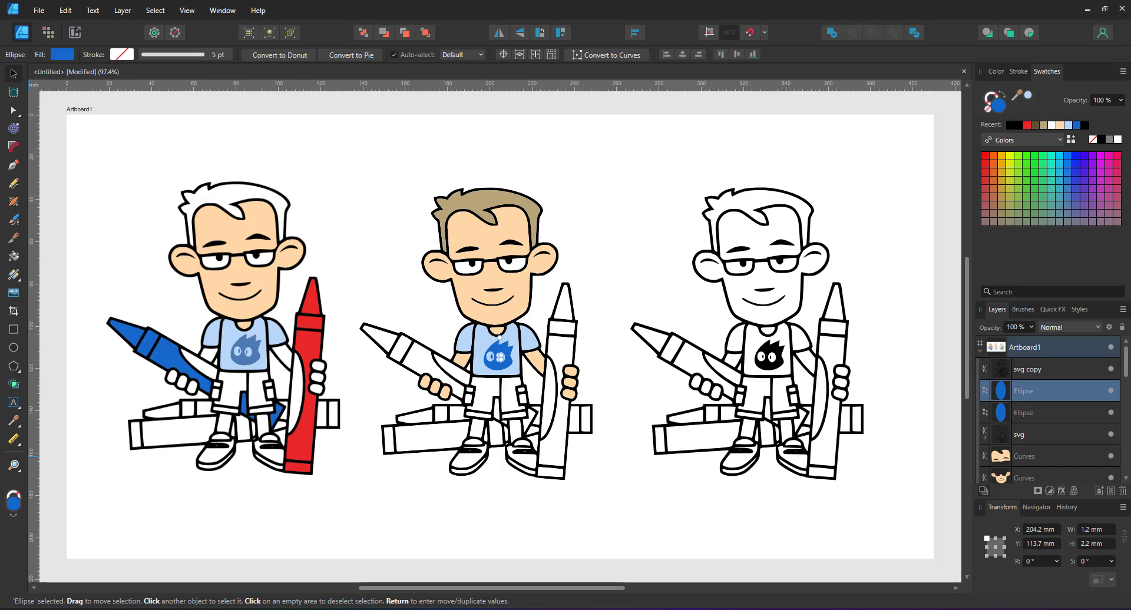
pyautogui.click(582, 309)
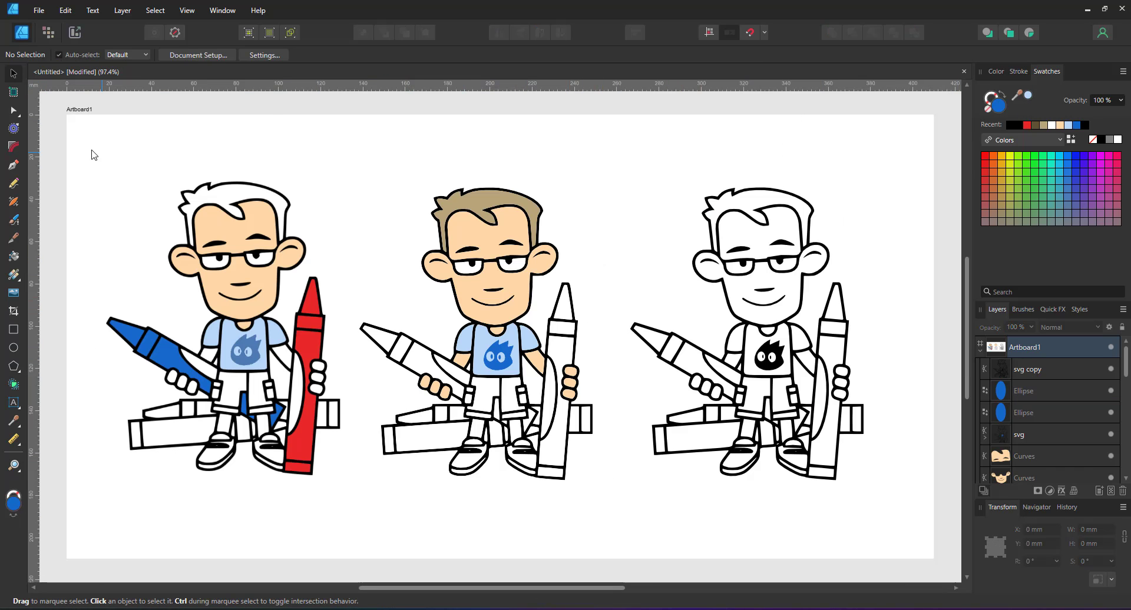
# - Select the svg base shape and flood fill the middle cartoon's upright crayon with red
pyautogui.click(13, 257)
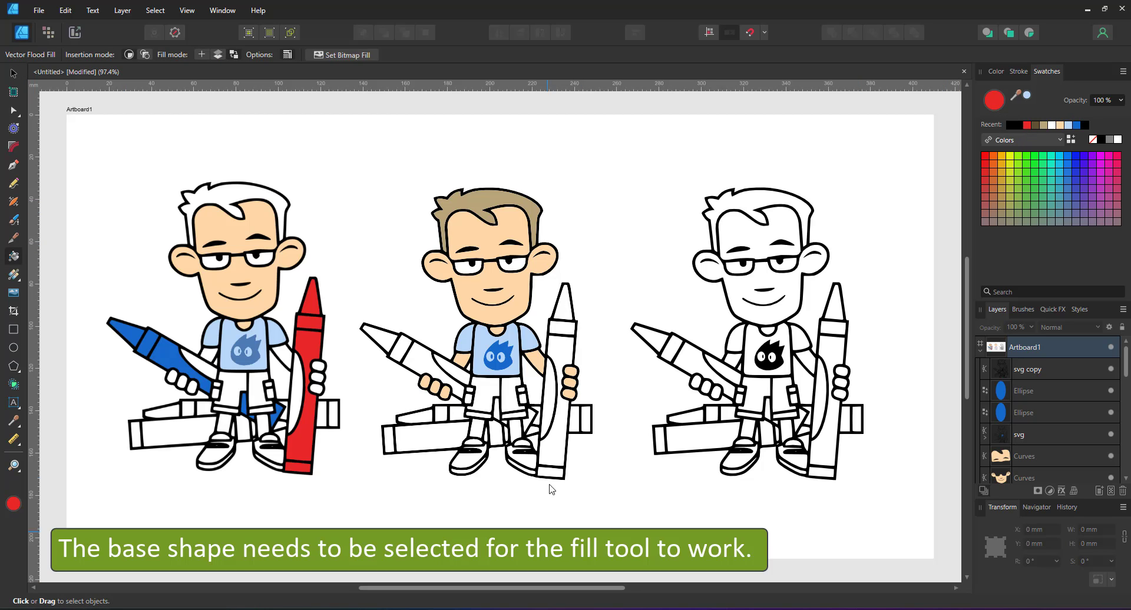
pyautogui.click(1023, 436)
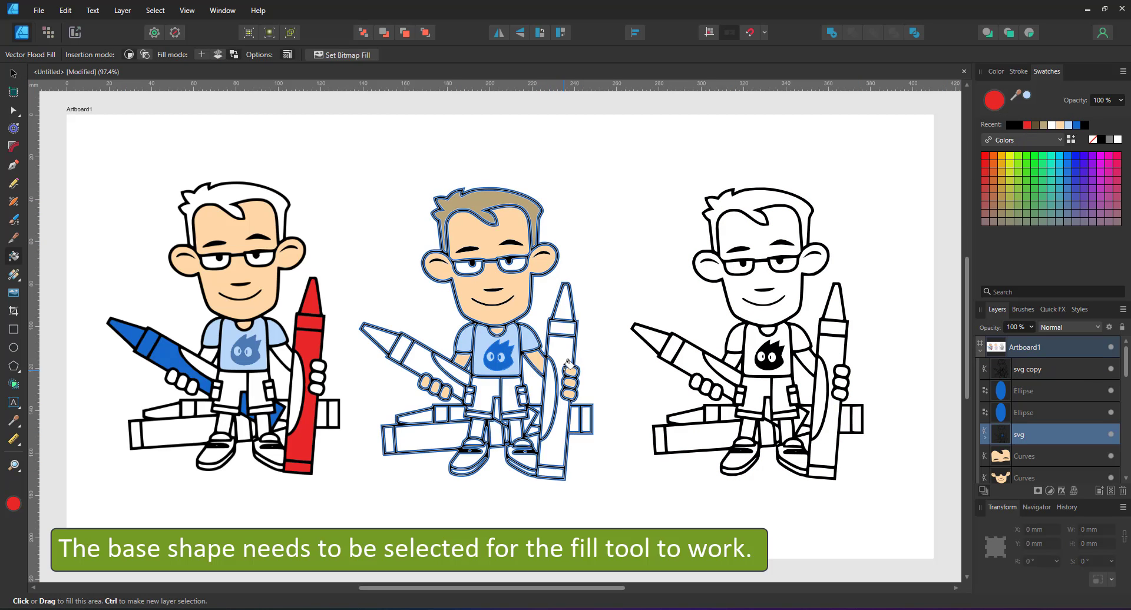
pyautogui.click(565, 325)
pyautogui.click(564, 313)
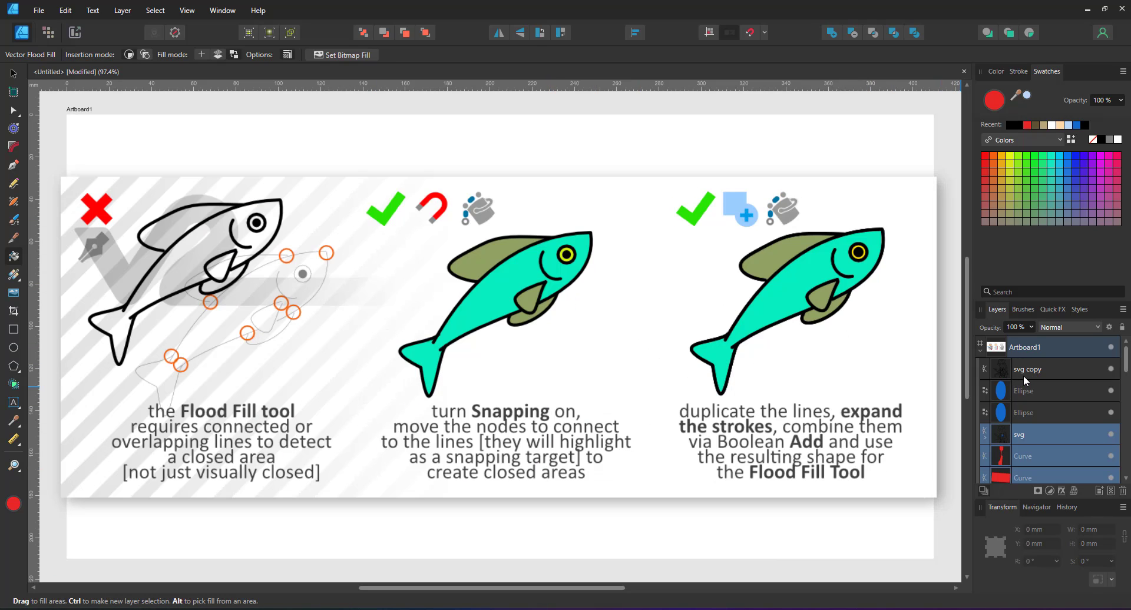
# - Reselect the svg base shape and flood fill the middle cartoon's slanted crayon with blue, including its parts visible between and beside the legs
pyautogui.click(1021, 375)
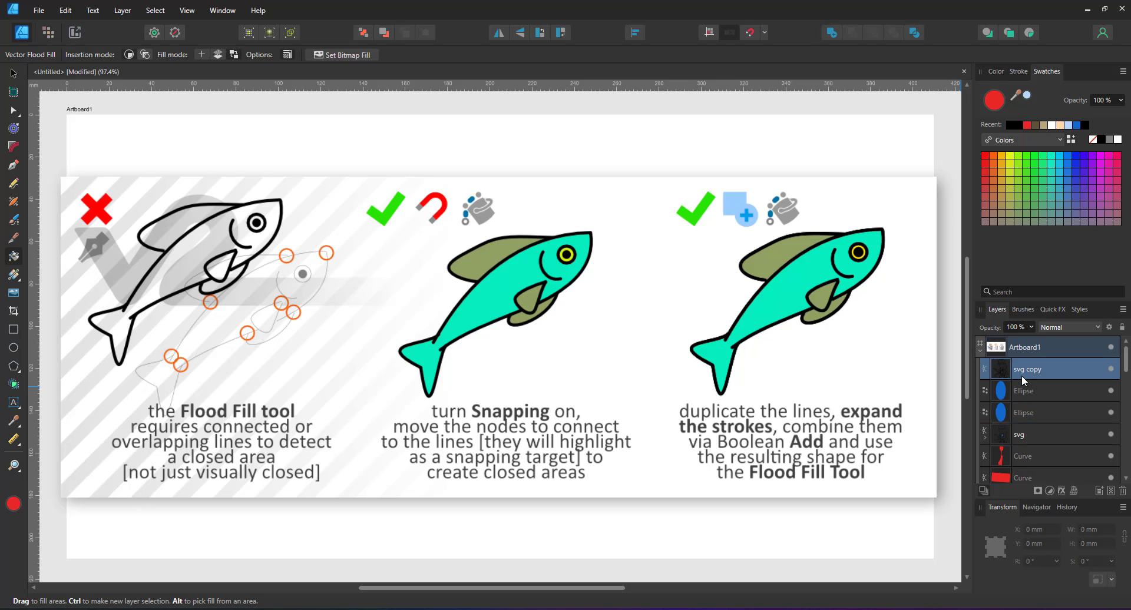
pyautogui.click(1025, 415)
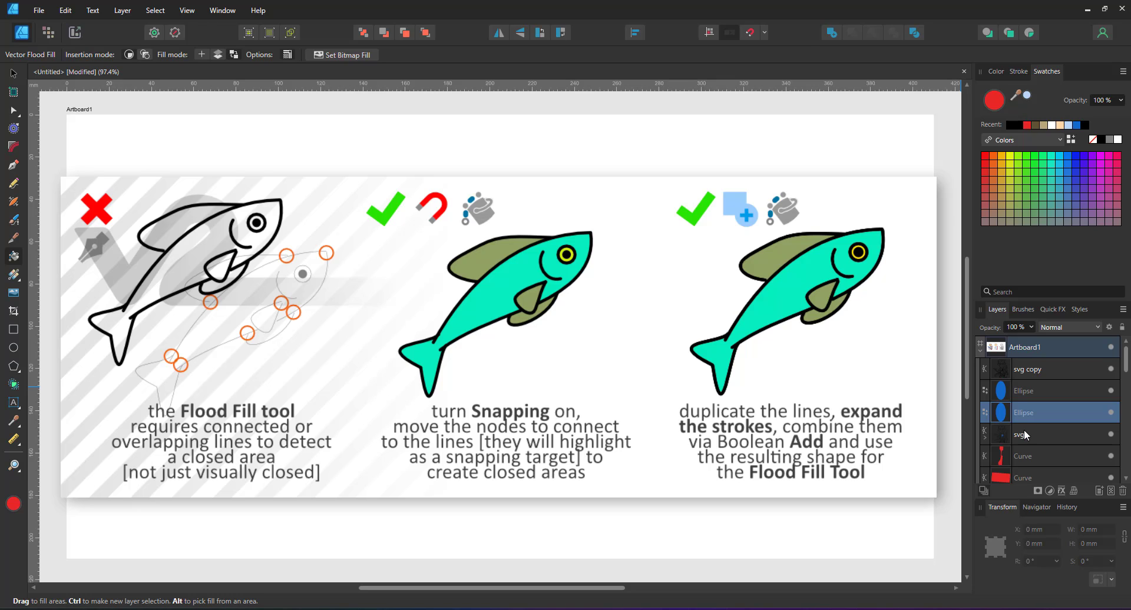
pyautogui.click(1024, 435)
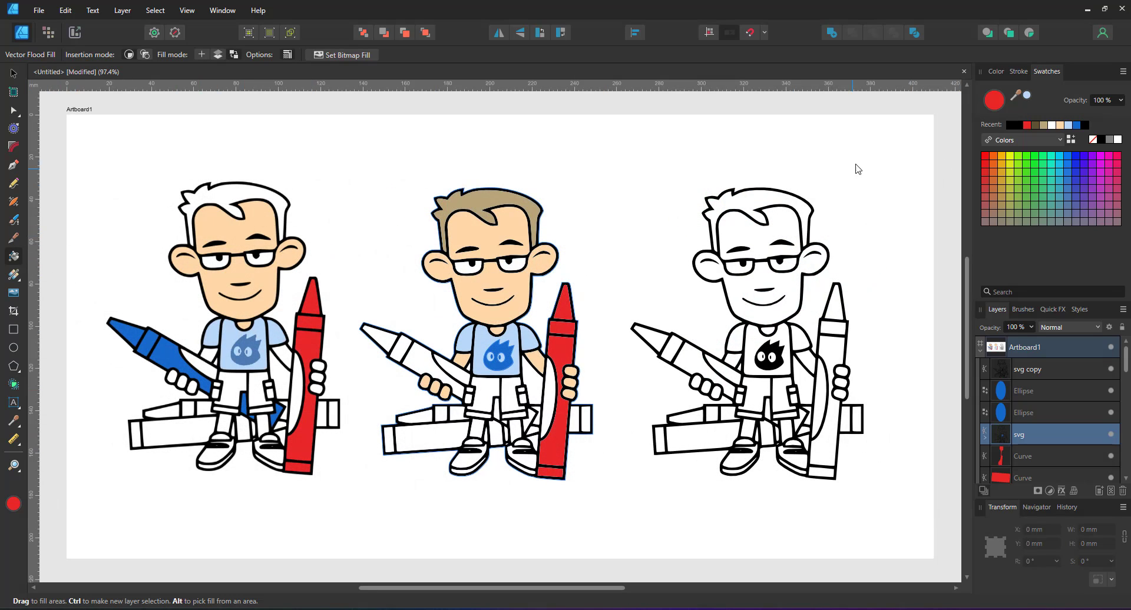
pyautogui.moveTo(377, 335); pyautogui.dragTo(413, 356)
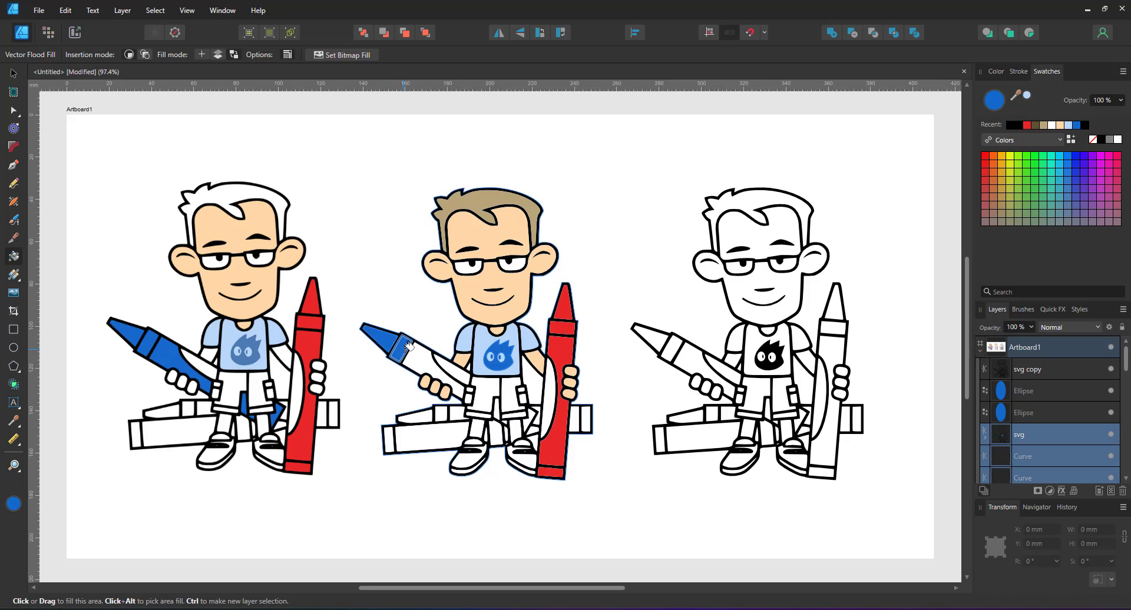
pyautogui.scroll(3, 498, 396)
pyautogui.scroll(1, 462, 293)
pyautogui.click(466, 306)
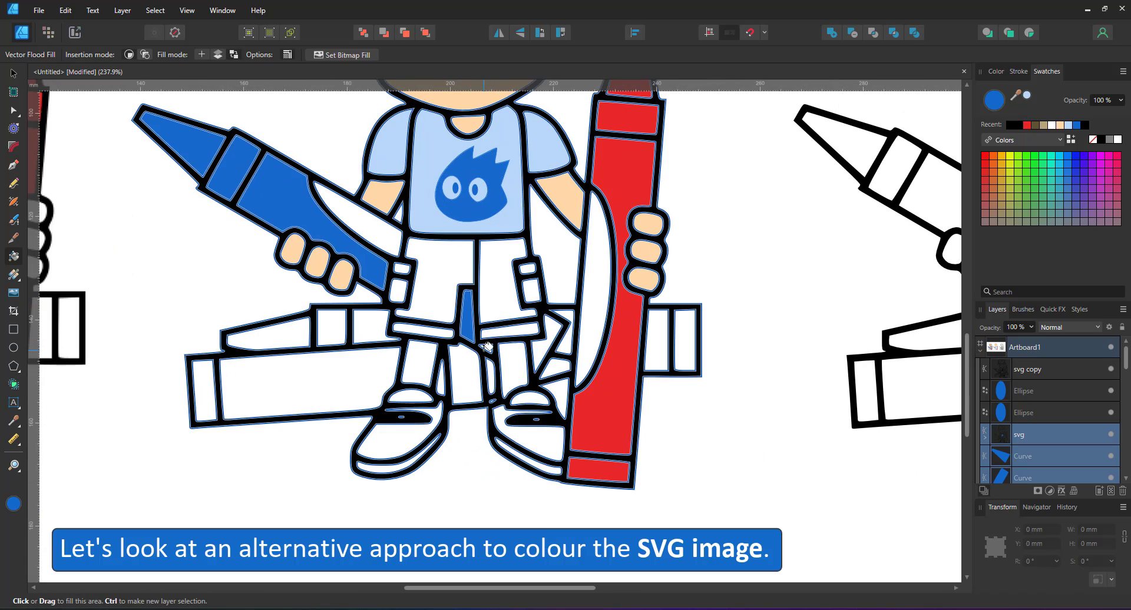
pyautogui.click(548, 339)
pyautogui.hotkey('ctrl', '0')
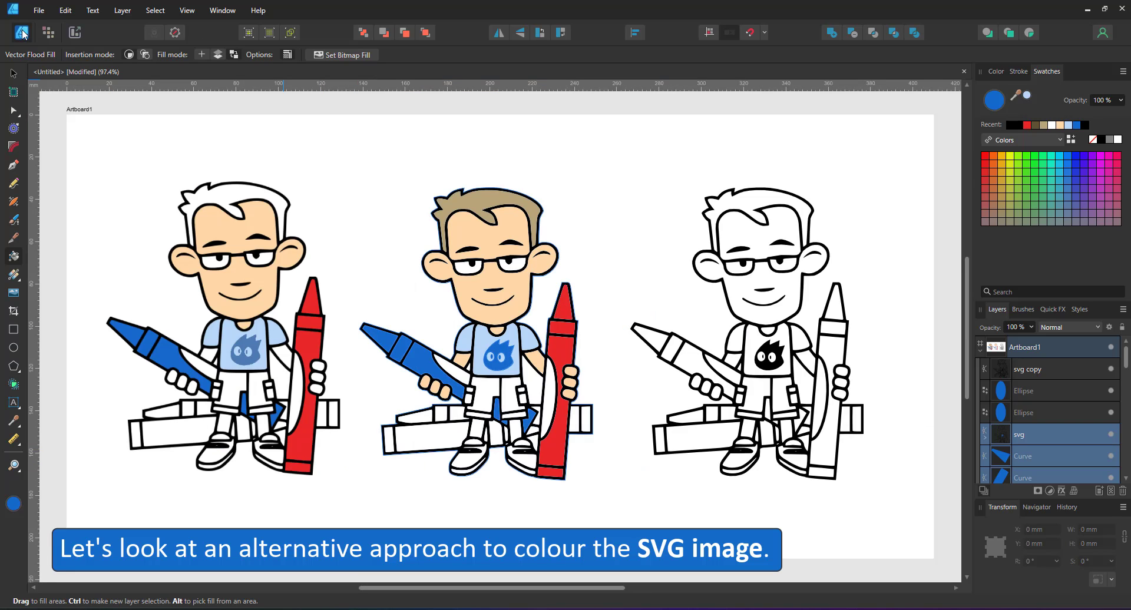
# - Group the middle cartoon's svg line art with both ellipses and all of its flood fill curves
pyautogui.click(13, 73)
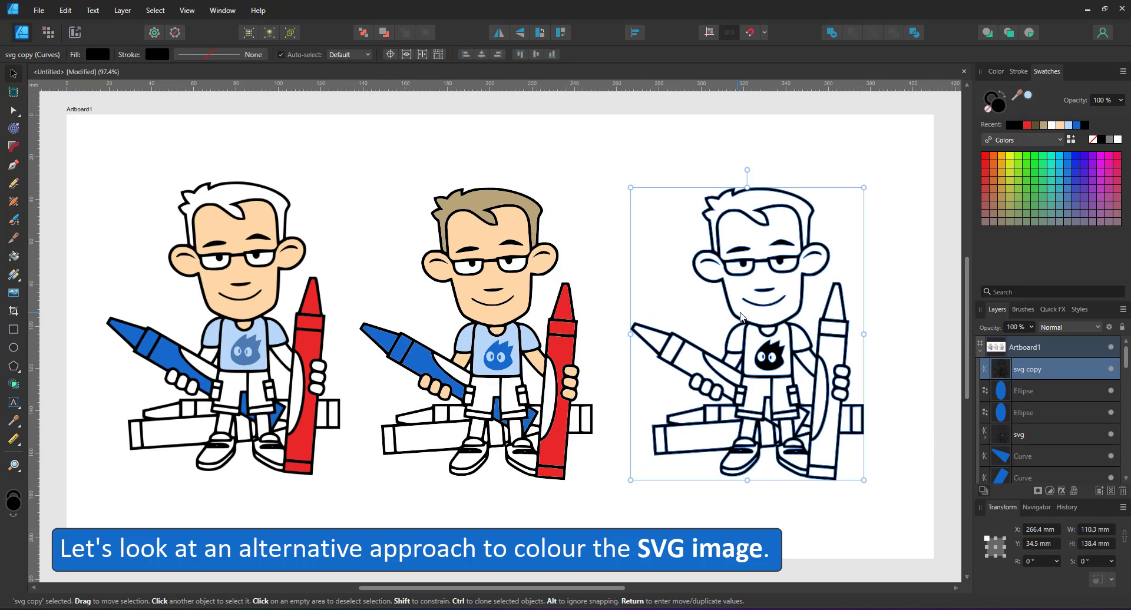
pyautogui.click(1025, 368)
pyautogui.click(1018, 402)
pyautogui.scroll(-8, 1039, 419)
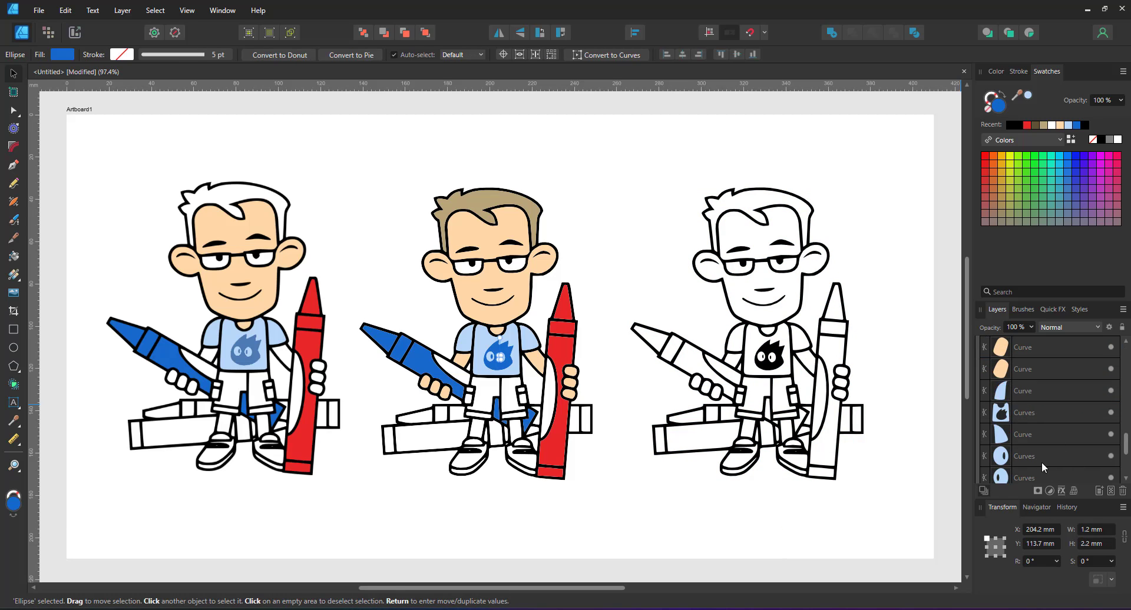
pyautogui.keyDown('shift'); pyautogui.click(1041, 425); pyautogui.keyUp('shift')
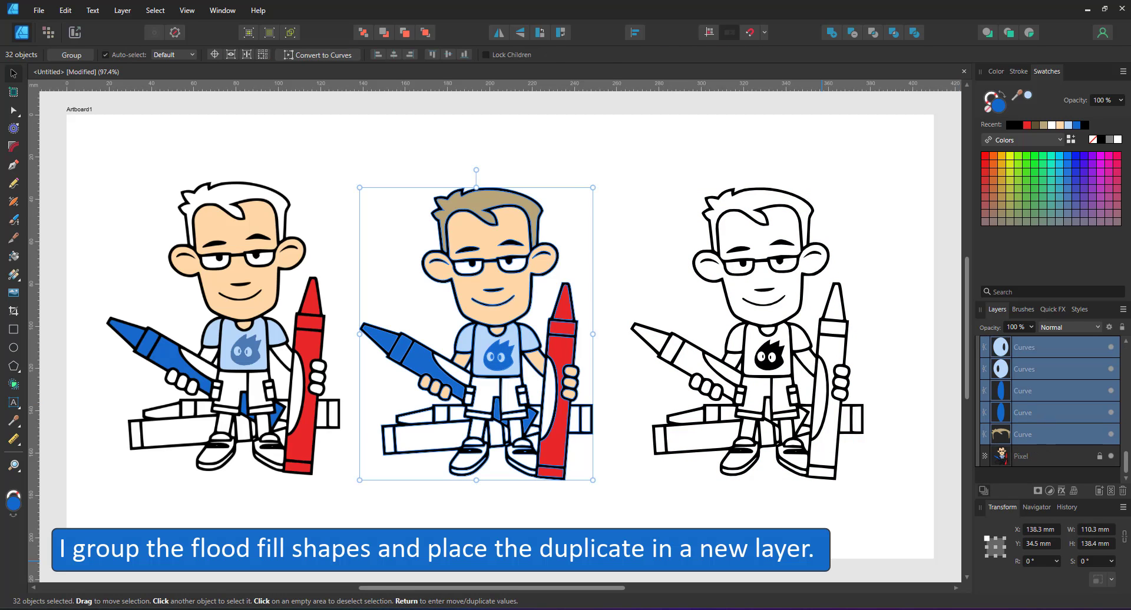
pyautogui.hotkey('ctrl', 'g')
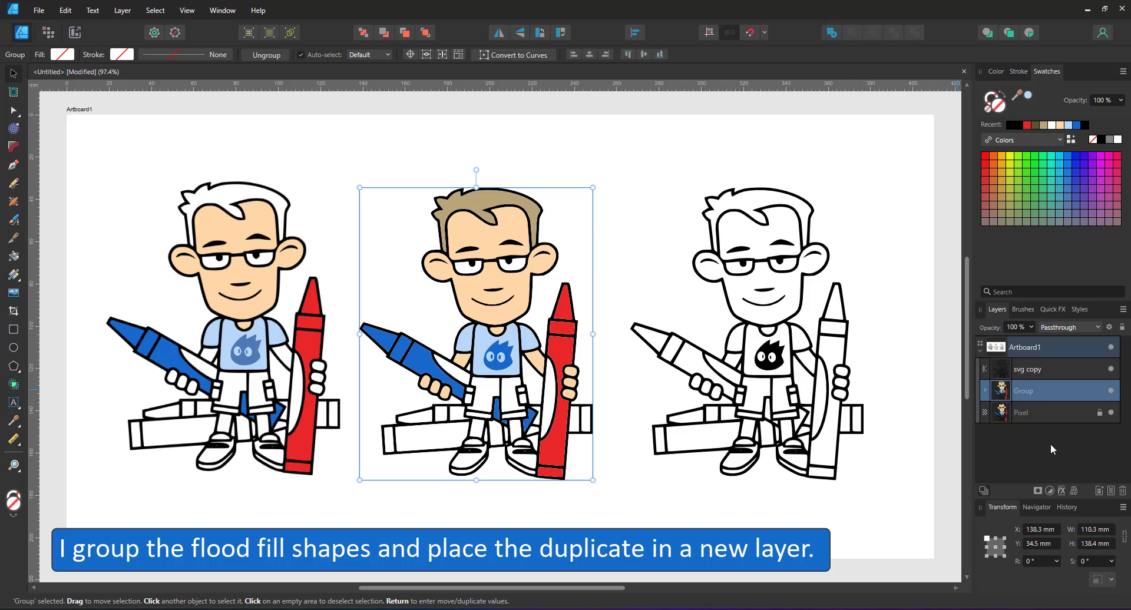
# - Rename the middle cartoon's group as "flood fill"
pyautogui.doubleClick(1031, 394)
pyautogui.write('floo')
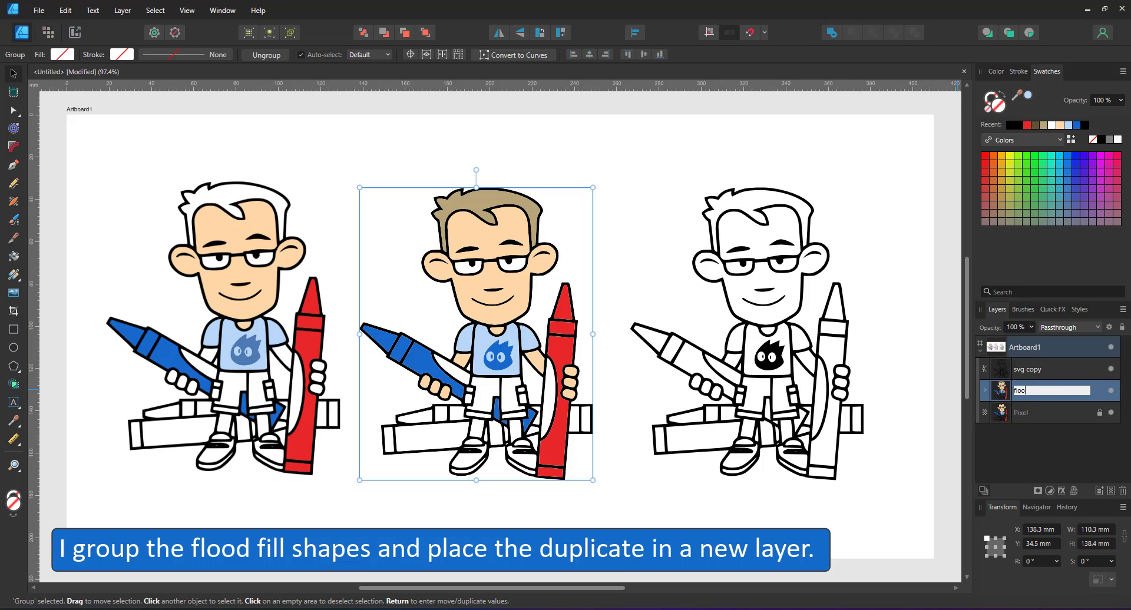
pyautogui.write('d fill')
pyautogui.press('Return')
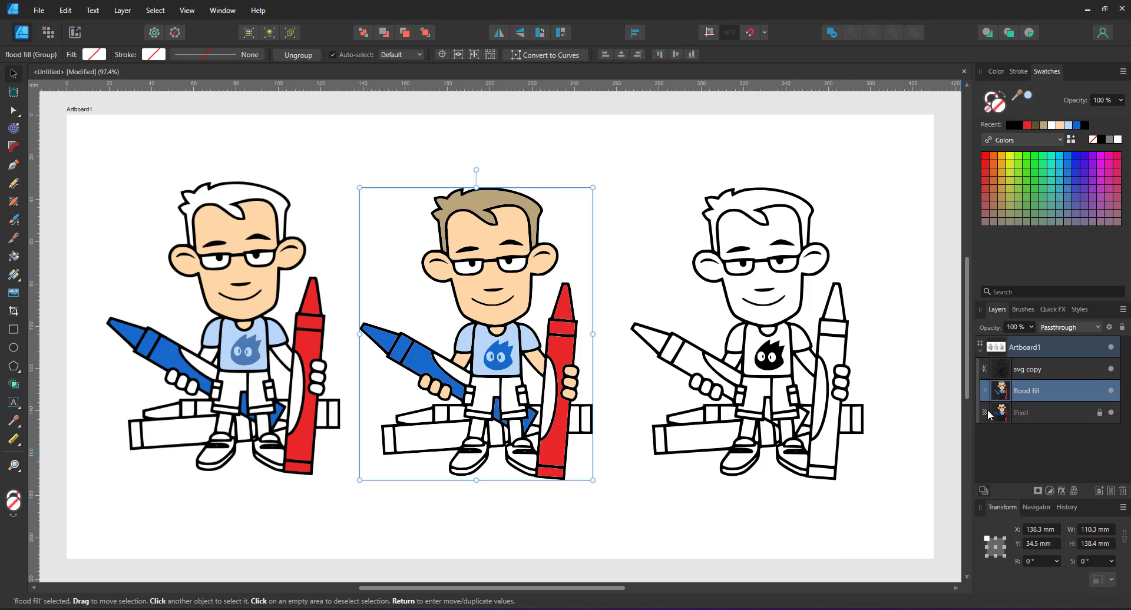
# - Add a new layer named "separated" and move the svg copy line art into it
pyautogui.click(1098, 490)
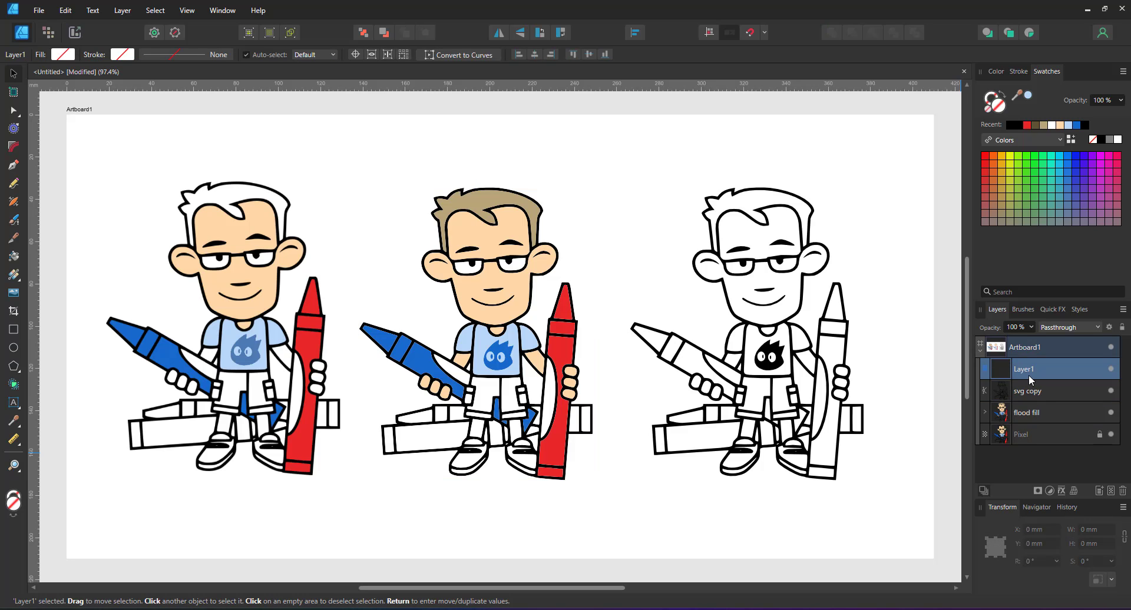
pyautogui.doubleClick(1031, 380)
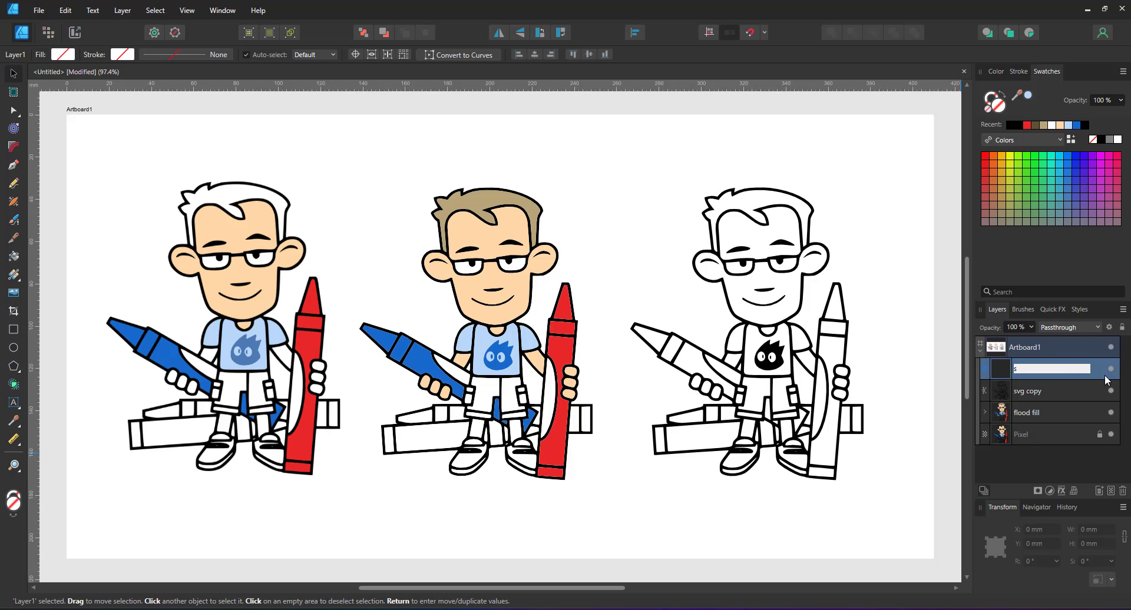
pyautogui.write('separated')
pyautogui.press('Return')
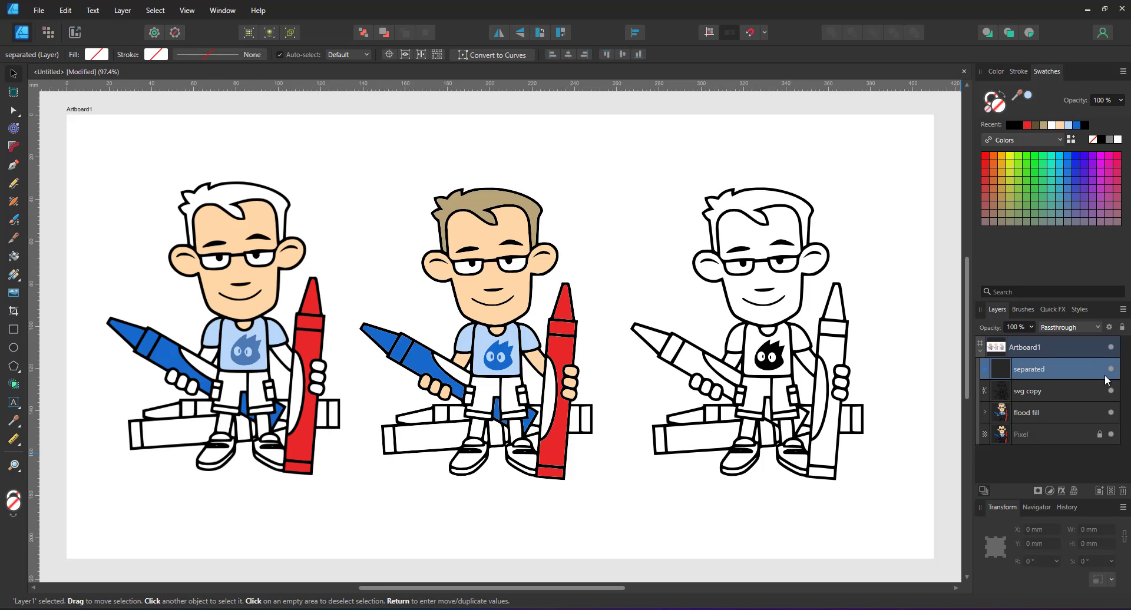
pyautogui.moveTo(1051, 390); pyautogui.dragTo(983, 376)
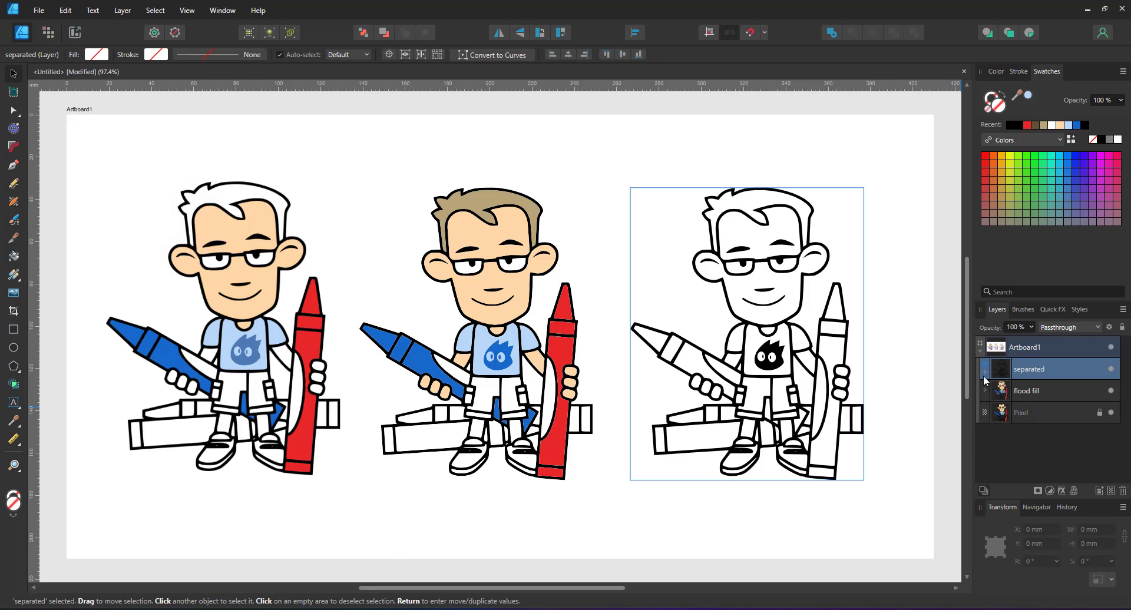
# - Break the svg copy apart with the Divide Boolean operation and fill all resulting shapes with the skin colour
pyautogui.click(983, 371)
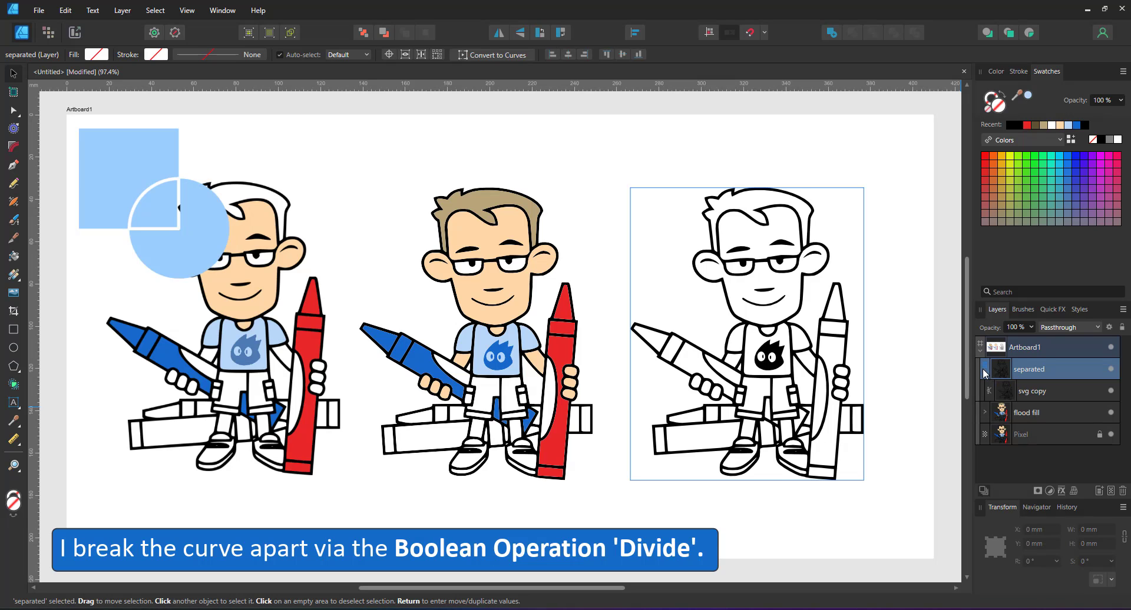
pyautogui.click(1030, 399)
pyautogui.click(913, 37)
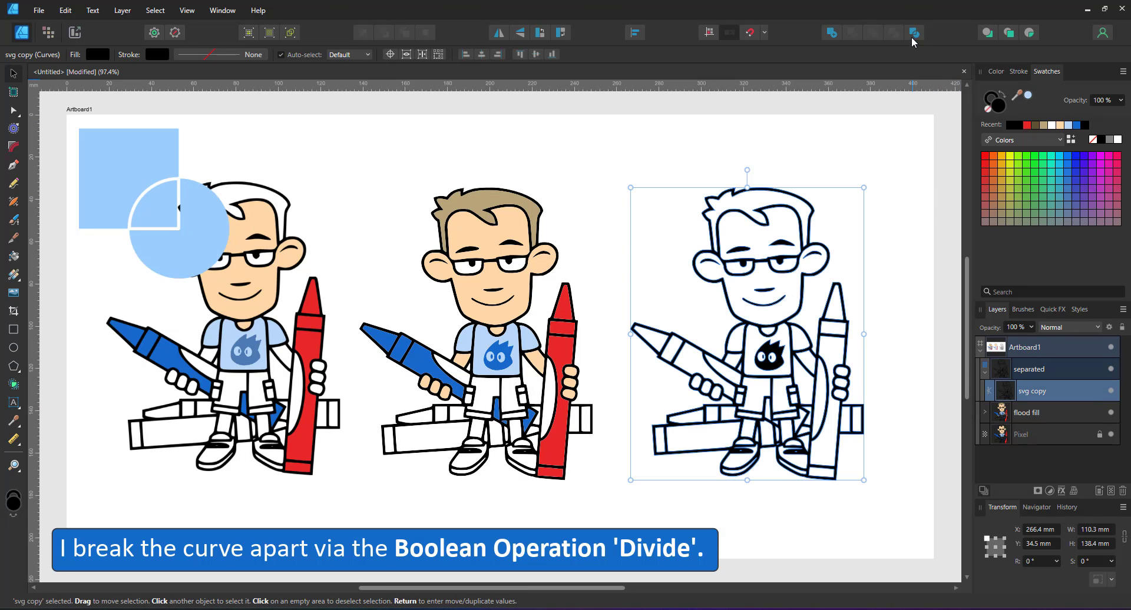
pyautogui.click(1062, 126)
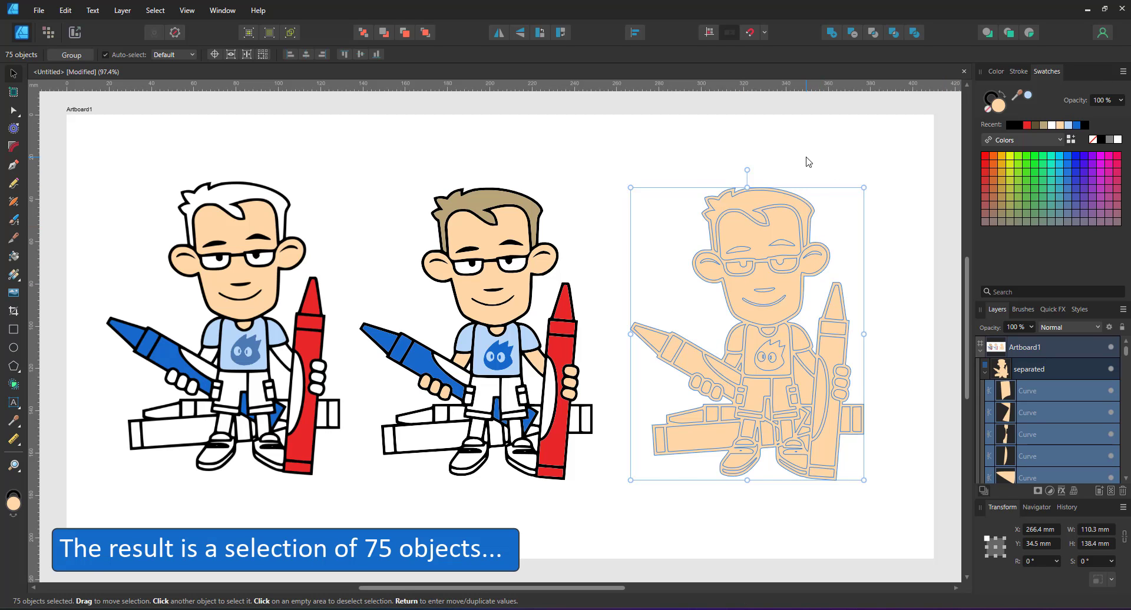
# - Fill the right cartoon's full silhouette curve, at the back of the separated shapes, with black and clear the selection
pyautogui.click(823, 221)
pyautogui.click(818, 209)
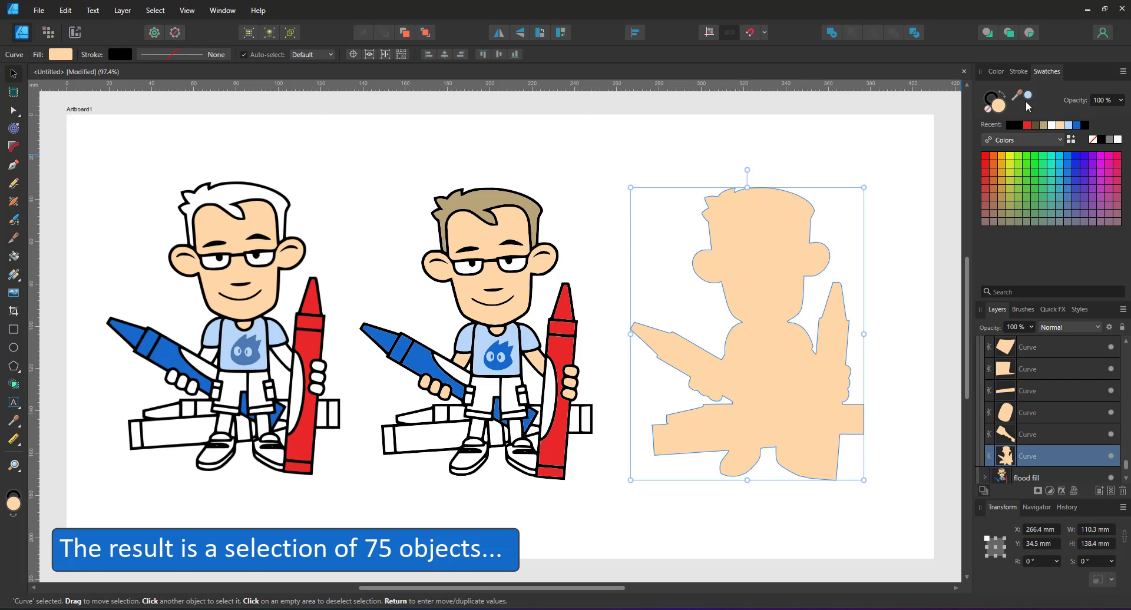
pyautogui.click(1009, 125)
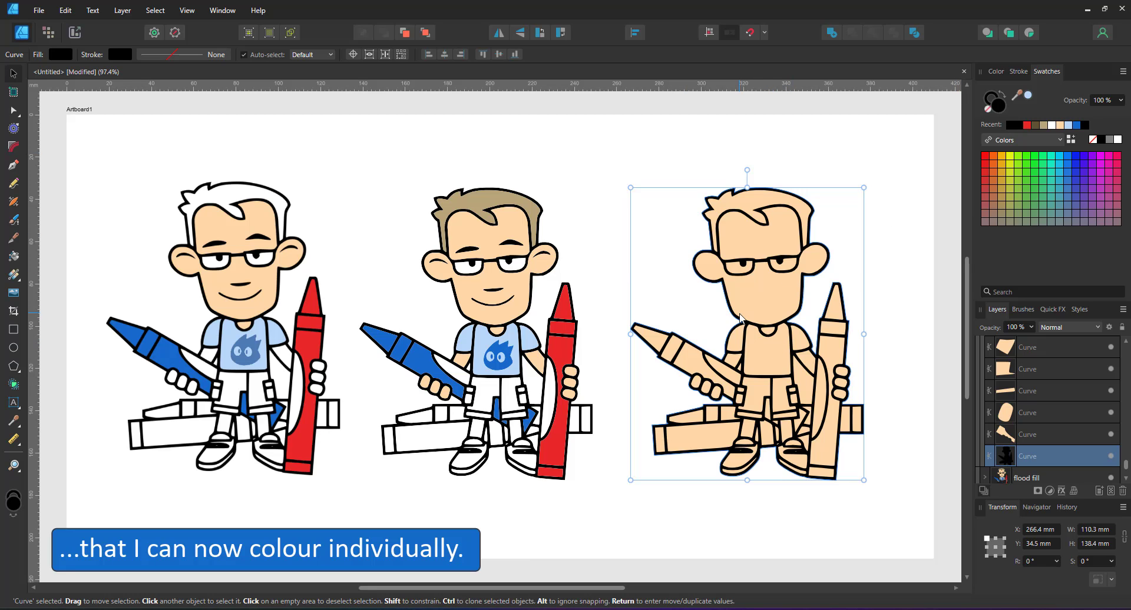
pyautogui.click(928, 229)
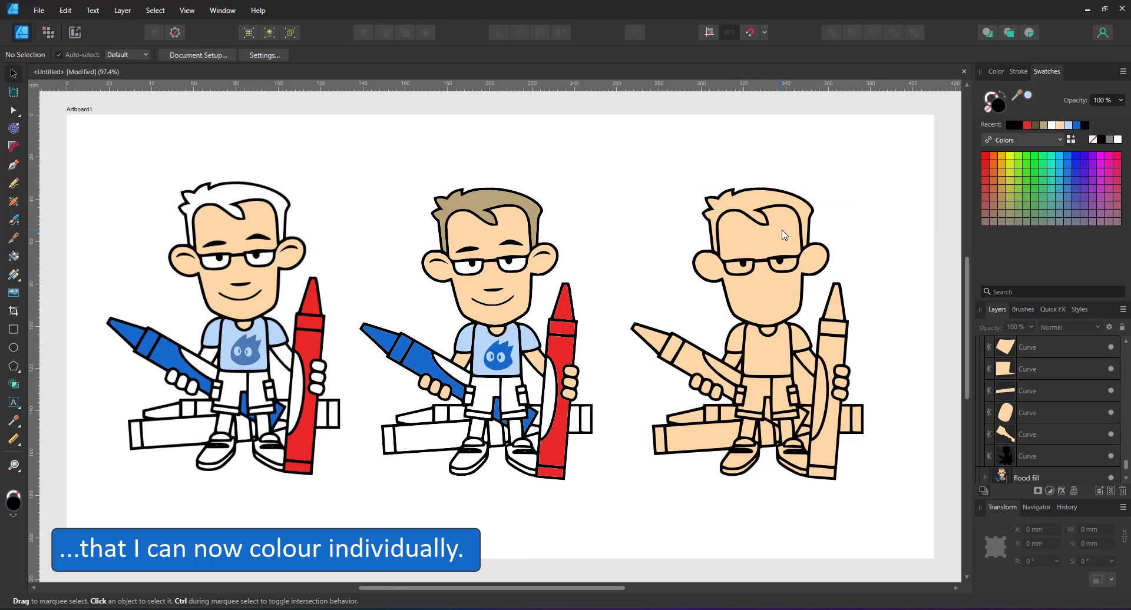
# - In Outline view, select the right cartoon's eyebrows, ear lines, nose and mouth and fill them with black
pyautogui.click(290, 32)
pyautogui.scroll(5, 711, 206)
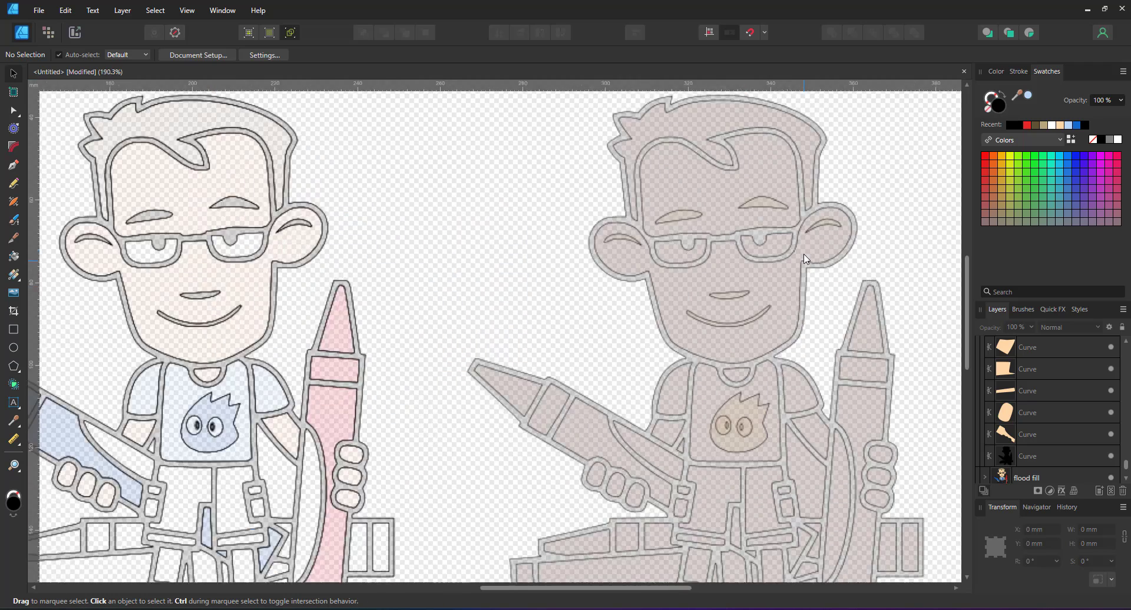
pyautogui.moveTo(457, 180); pyautogui.dragTo(605, 263)
pyautogui.keyDown('shift'); pyautogui.click(646, 206); pyautogui.keyUp('shift')
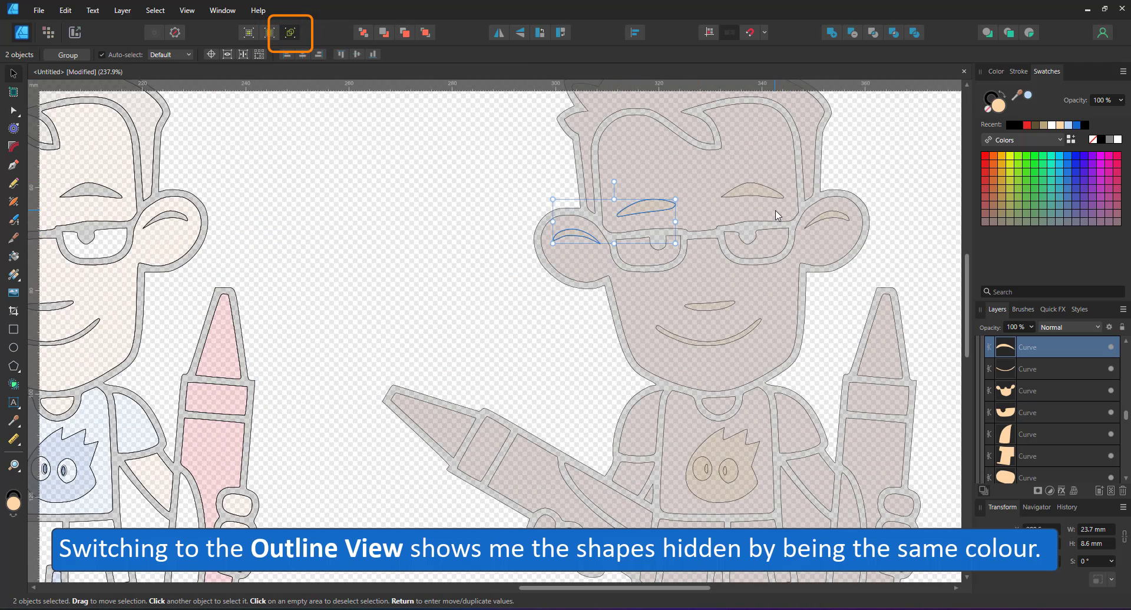
pyautogui.keyDown('shift'); pyautogui.click(759, 188); pyautogui.keyUp('shift')
pyautogui.keyDown('shift'); pyautogui.click(830, 222); pyautogui.keyUp('shift')
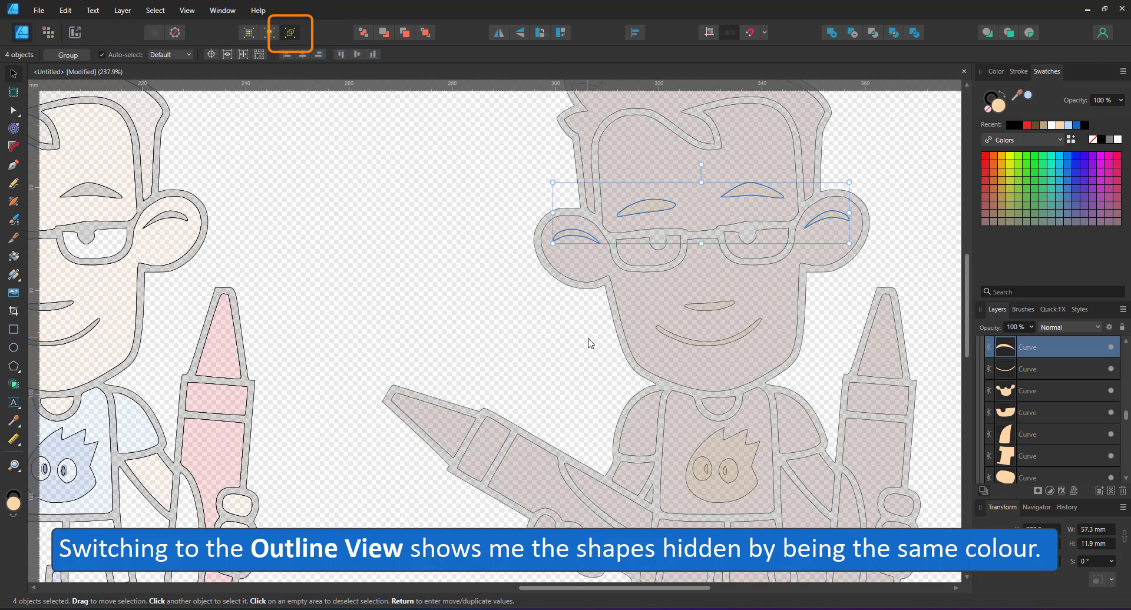
pyautogui.moveTo(575, 350); pyautogui.dragTo(746, 319)
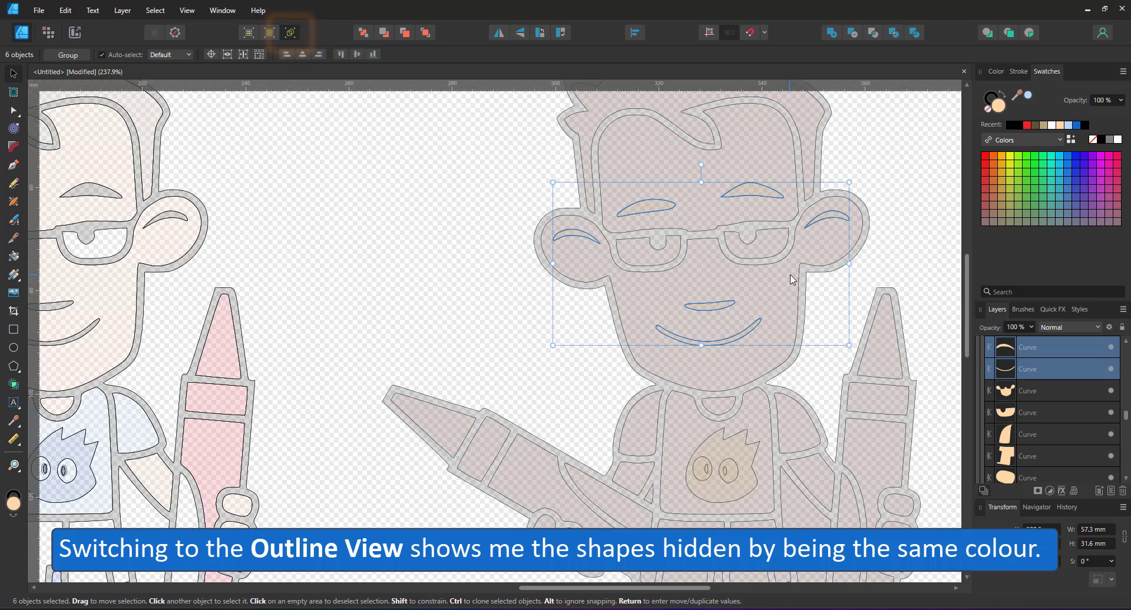
pyautogui.click(1012, 125)
# - Combine the right cartoon's shirt logo shapes into one curve with cut-out eyes, return to the normal view, and fill it with bright blue
pyautogui.moveTo(593, 406); pyautogui.dragTo(787, 514)
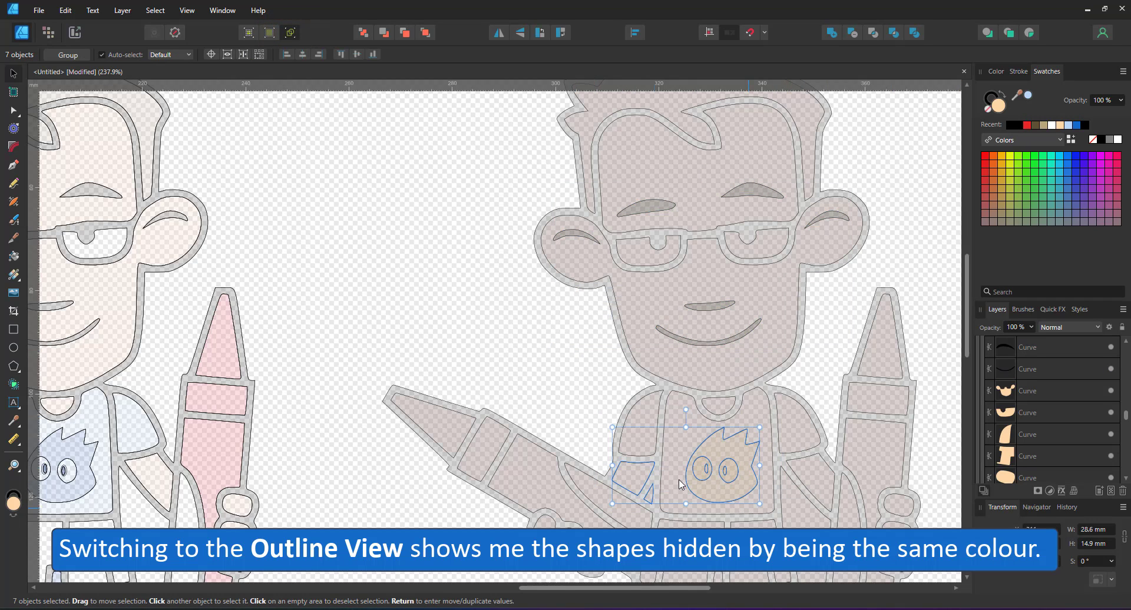
pyautogui.keyDown('shift'); pyautogui.click(654, 474); pyautogui.keyUp('shift')
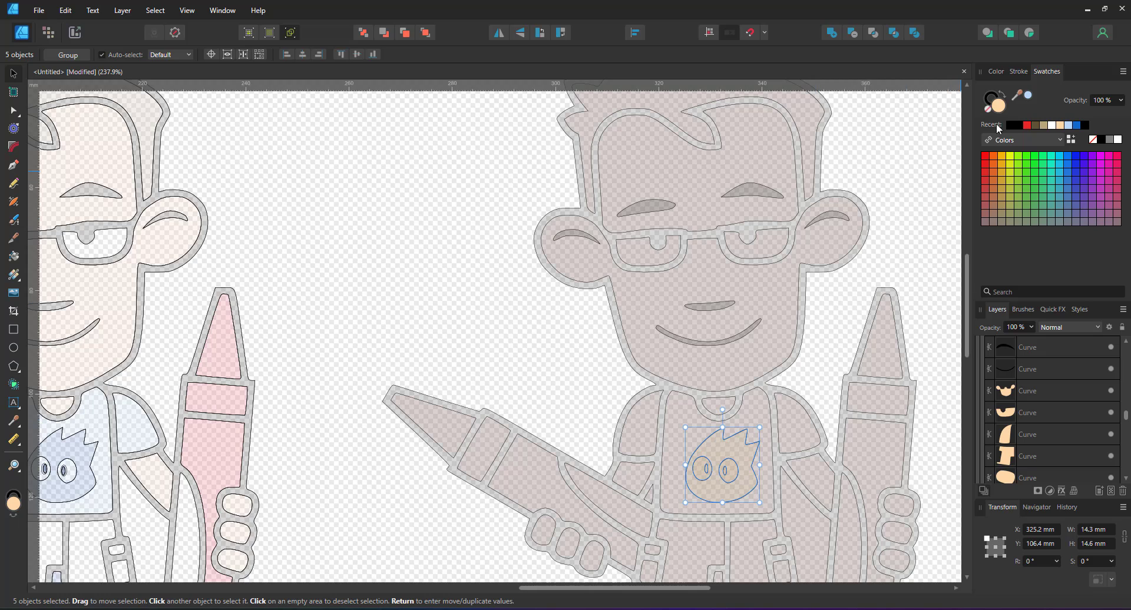
pyautogui.click(1010, 125)
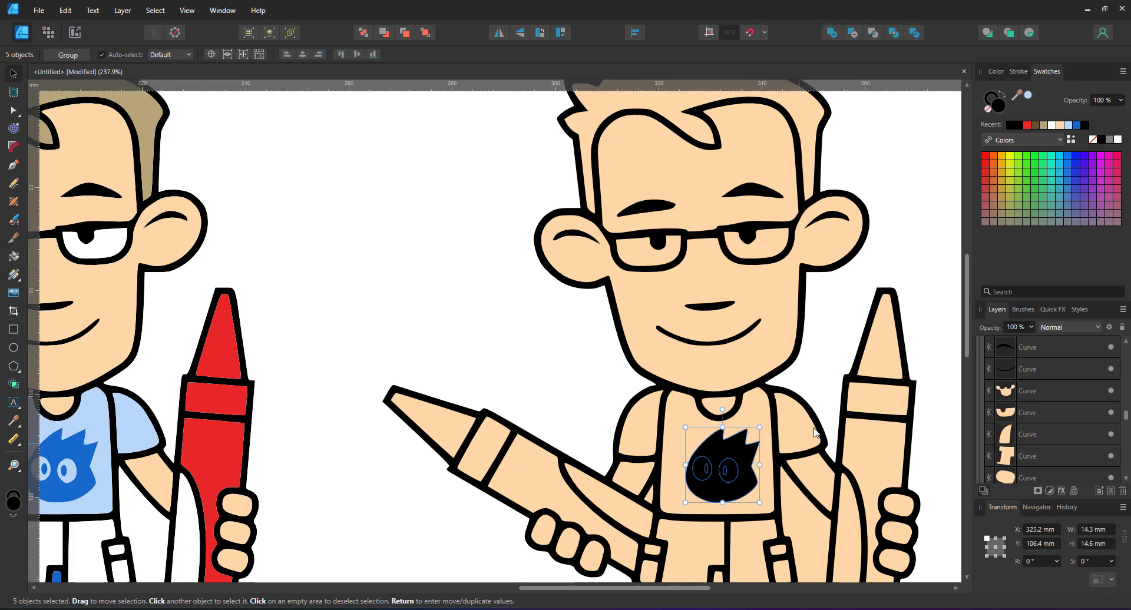
pyautogui.click(912, 36)
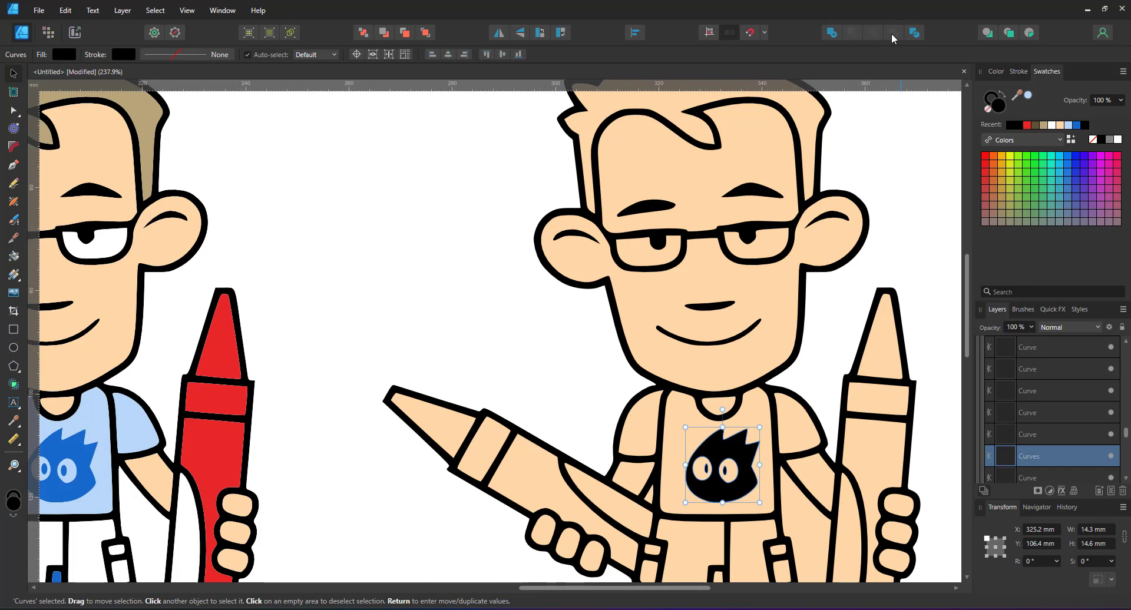
pyautogui.click(1068, 156)
pyautogui.scroll(-4, 732, 253)
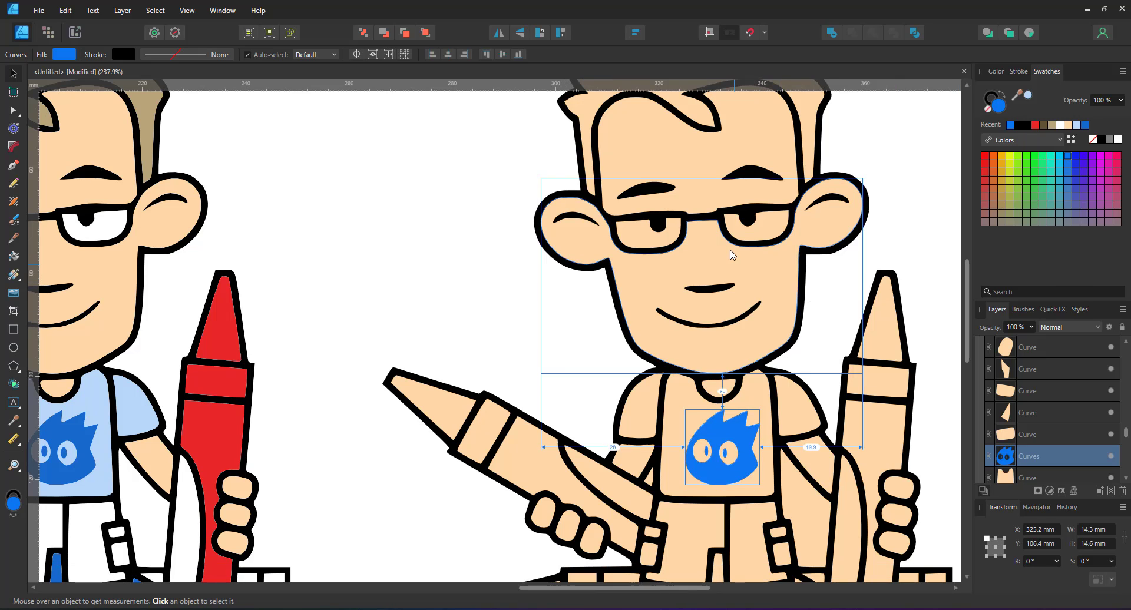
pyautogui.scroll(1, 720, 377)
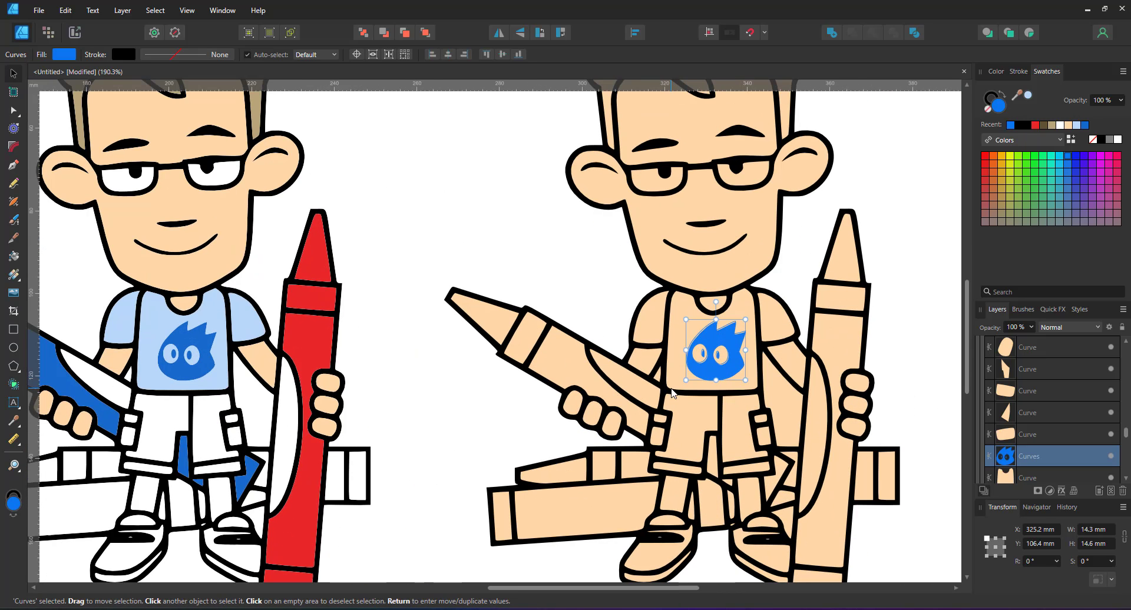
# - Select the see-through gap shapes between the right cartoon's arms, legs, shoes and crayons and fill them with red
pyautogui.click(663, 371)
pyautogui.keyDown('shift'); pyautogui.click(784, 413); pyautogui.keyUp('shift')
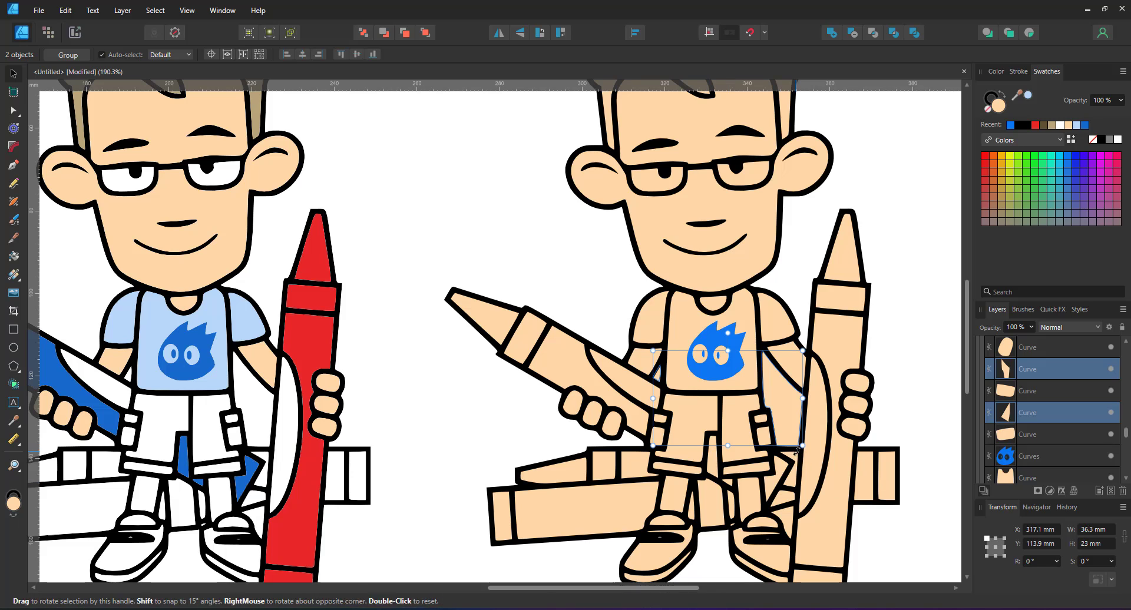
pyautogui.scroll(3, 733, 515)
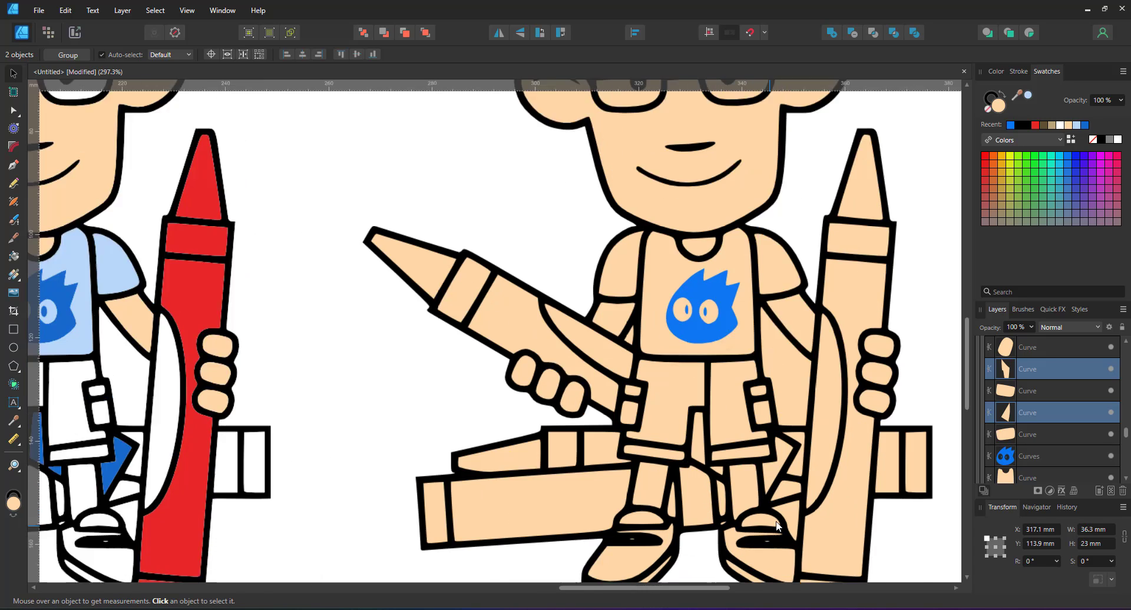
pyautogui.keyDown('shift'); pyautogui.click(621, 393); pyautogui.keyUp('shift')
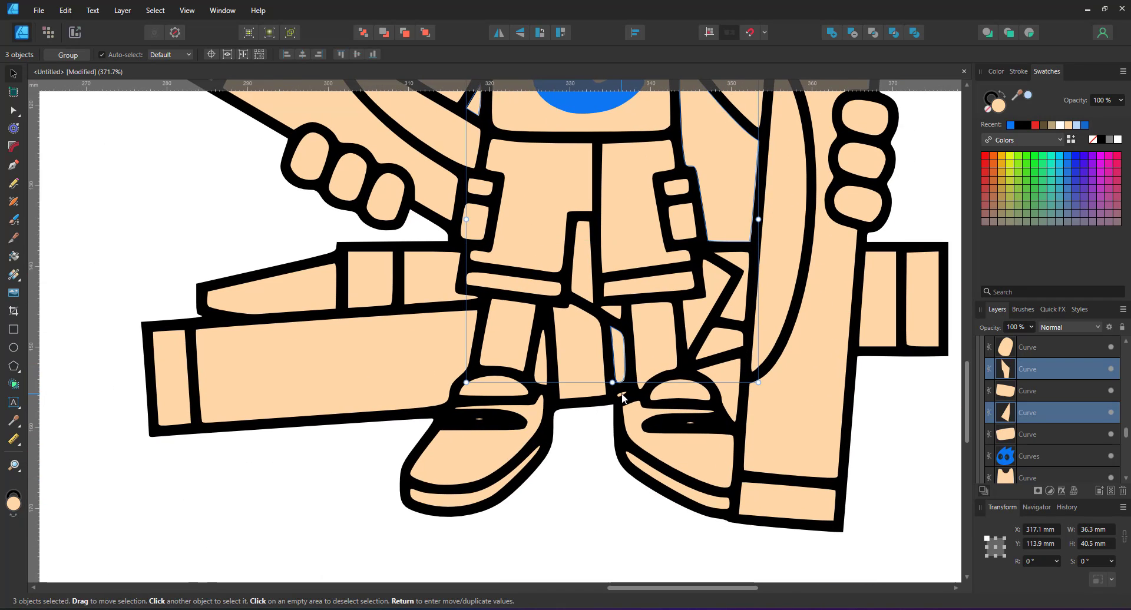
pyautogui.keyDown('shift'); pyautogui.click(622, 397); pyautogui.keyUp('shift')
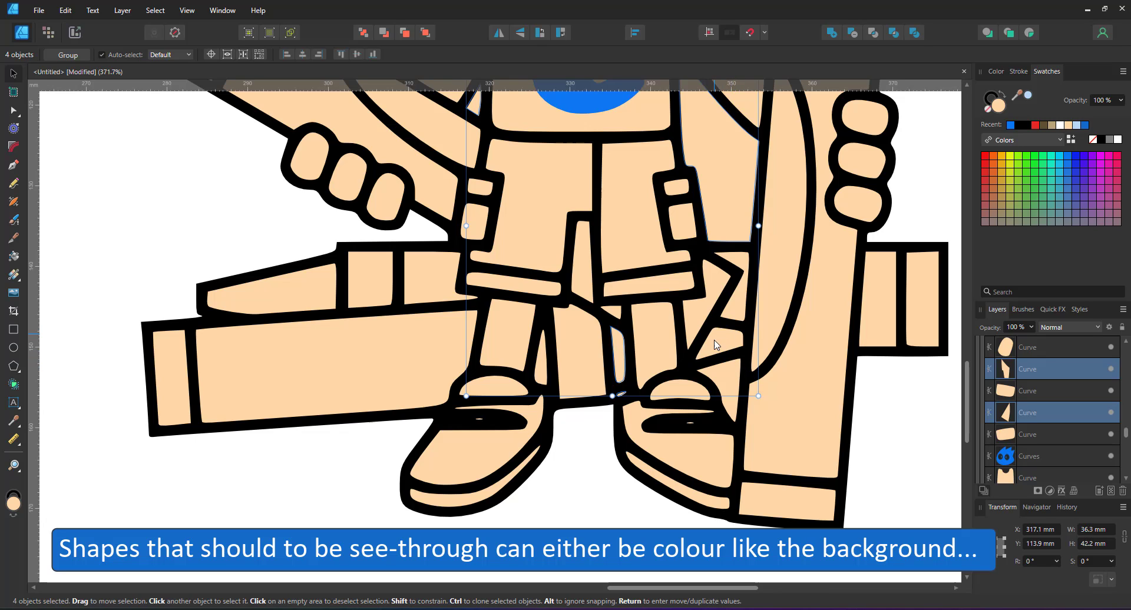
pyautogui.keyDown('shift'); pyautogui.click(725, 370); pyautogui.keyUp('shift')
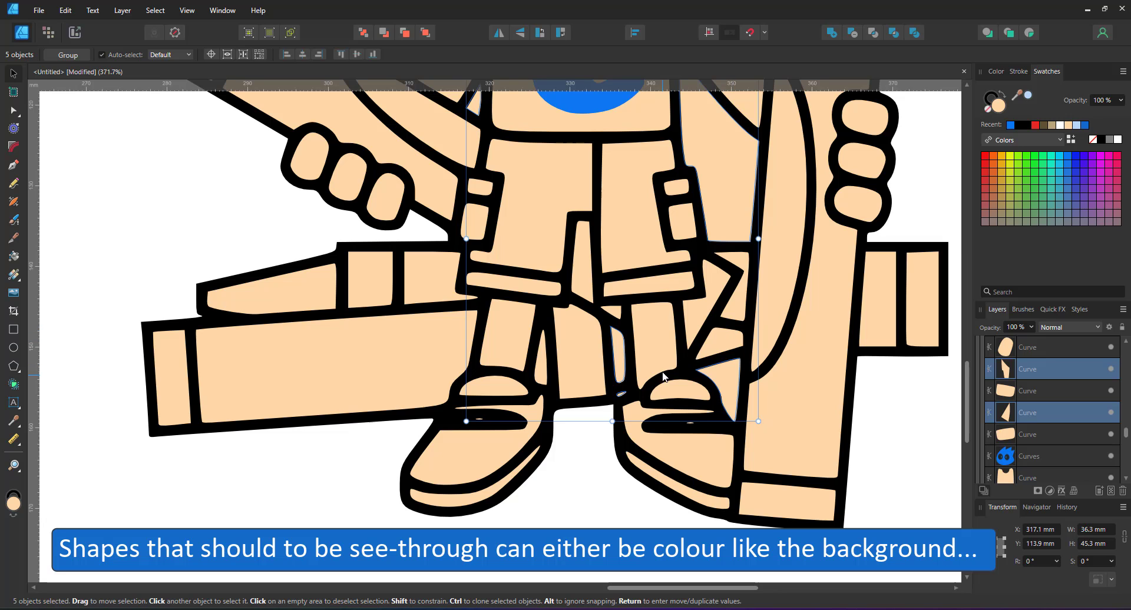
pyautogui.keyDown('shift'); pyautogui.click(622, 372); pyautogui.keyUp('shift')
pyautogui.hotkey('ctrl', '-')
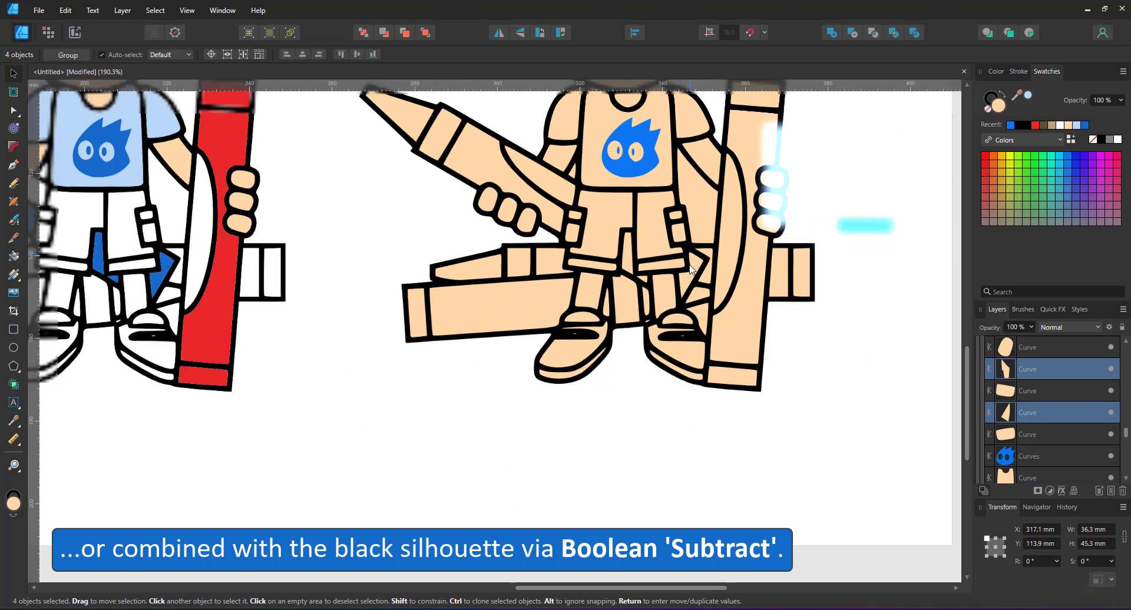
pyautogui.click(985, 156)
pyautogui.scroll(5, 695, 250)
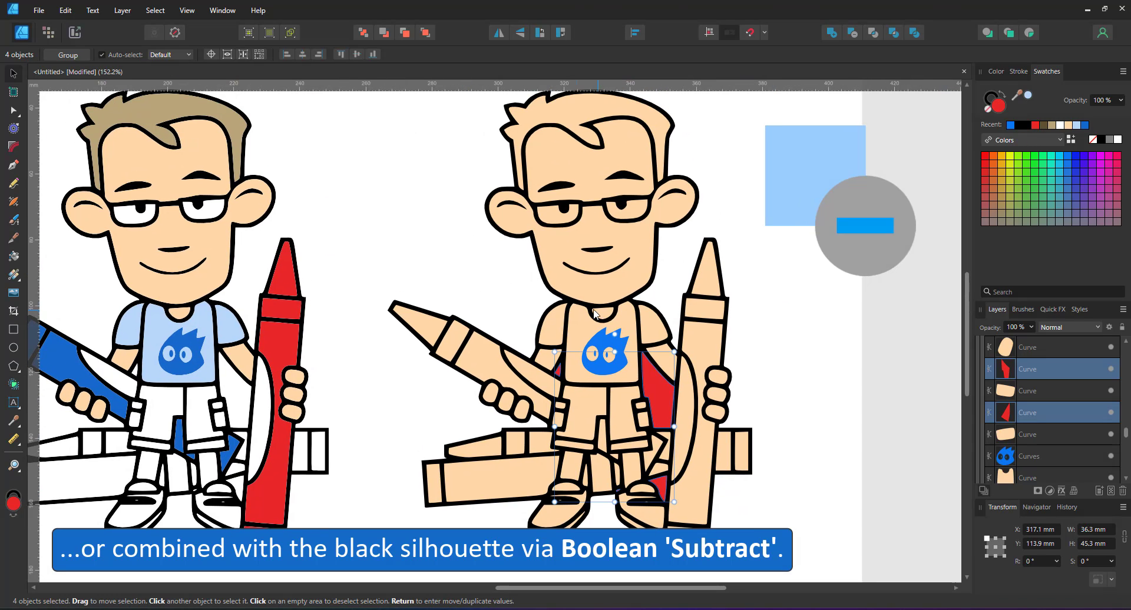
# - Cut the selected gap shapes out of the black silhouette with the Subtract Boolean operation and show its nodes
pyautogui.keyDown('shift'); pyautogui.click(719, 259); pyautogui.keyUp('shift')
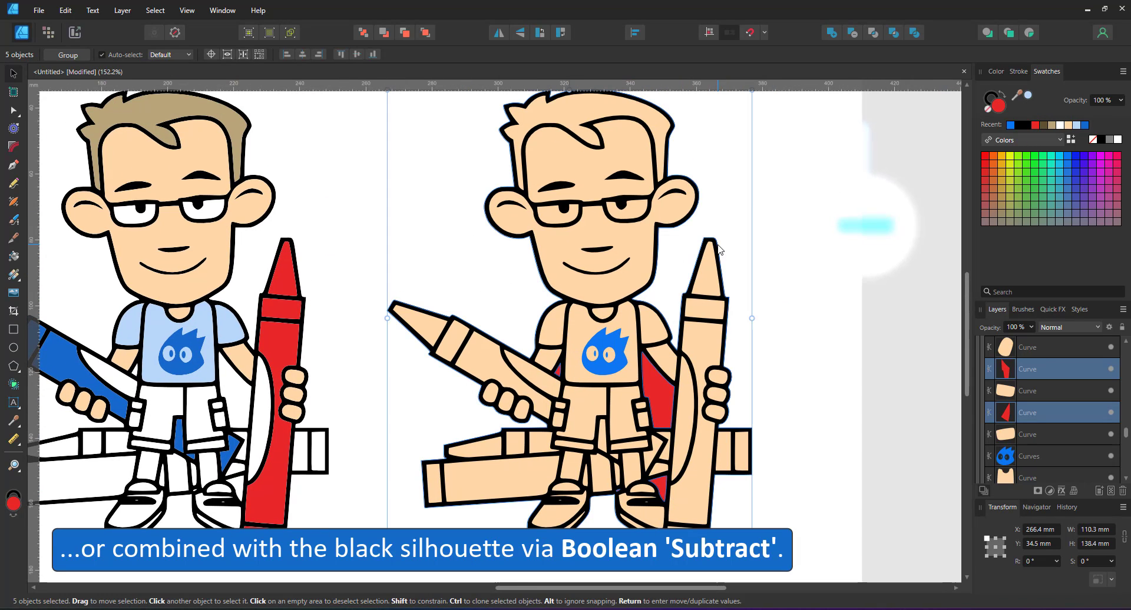
pyautogui.click(857, 39)
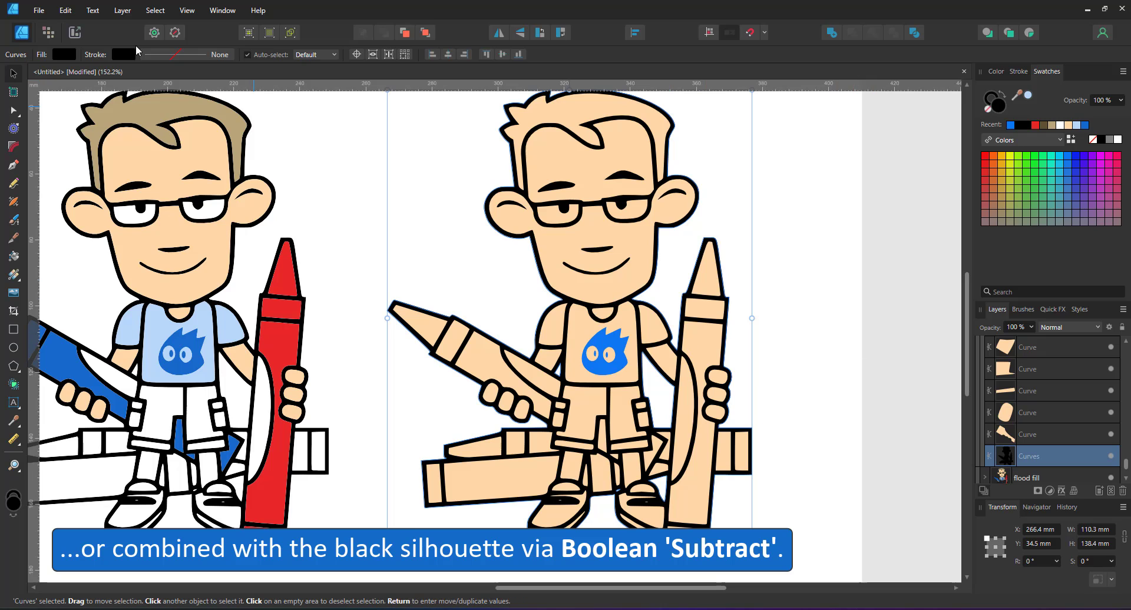
pyautogui.click(15, 112)
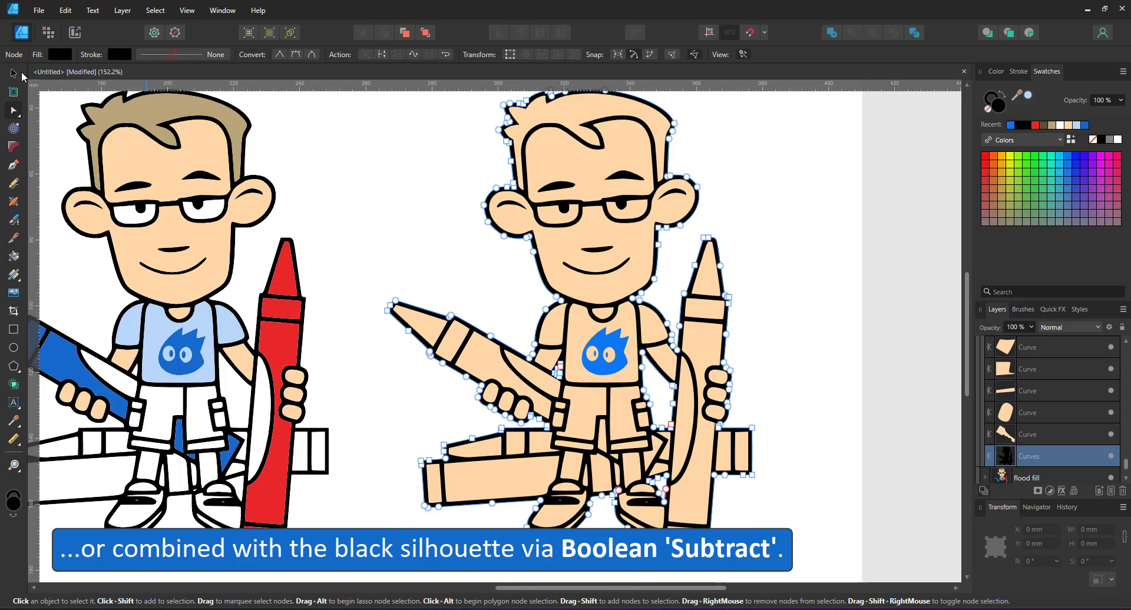
# - Fill the right cartoon's hair with the brown hair colour sampled from the middle cartoon
pyautogui.click(536, 132)
pyautogui.press('i')
pyautogui.click(229, 125)
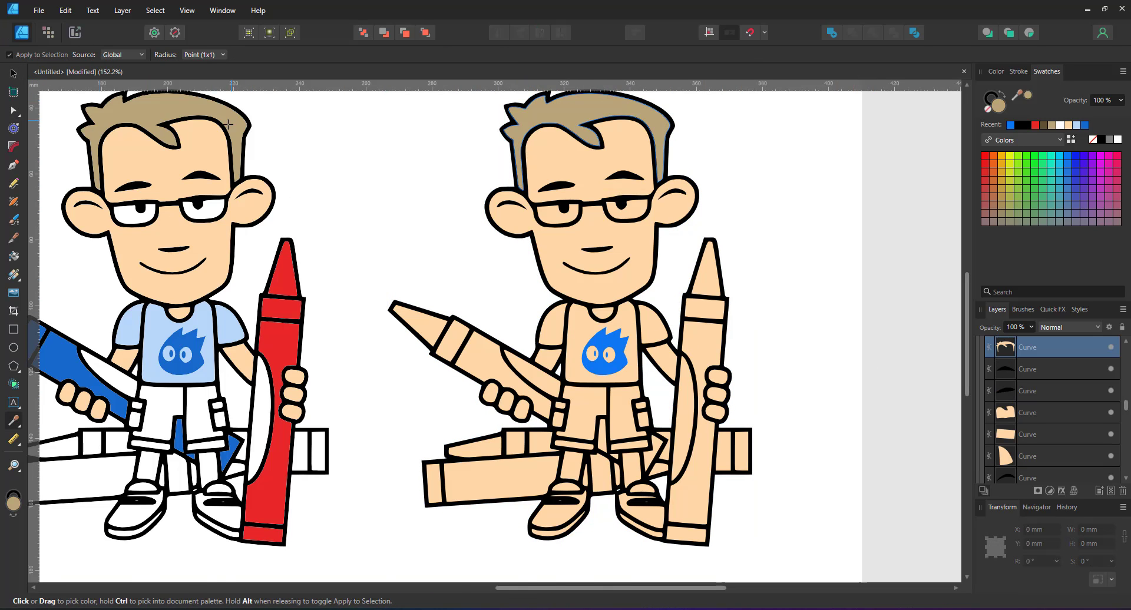
pyautogui.press('v')
# - Fill both eye shapes inside the right cartoon's glasses with white
pyautogui.click(550, 219)
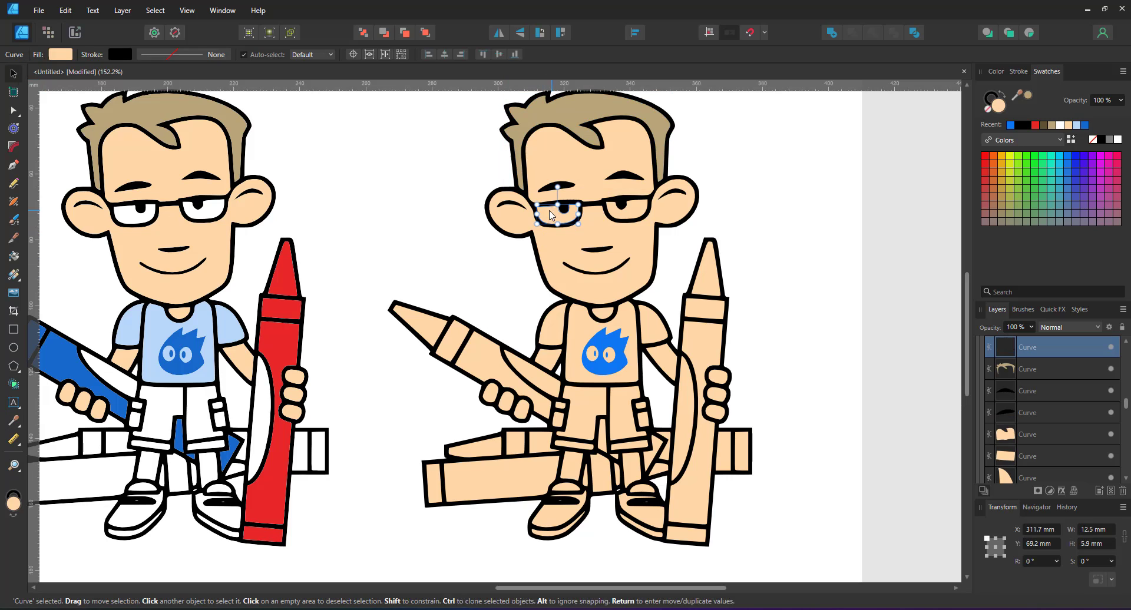
pyautogui.keyDown('shift'); pyautogui.click(644, 210); pyautogui.keyUp('shift')
pyautogui.click(1071, 122)
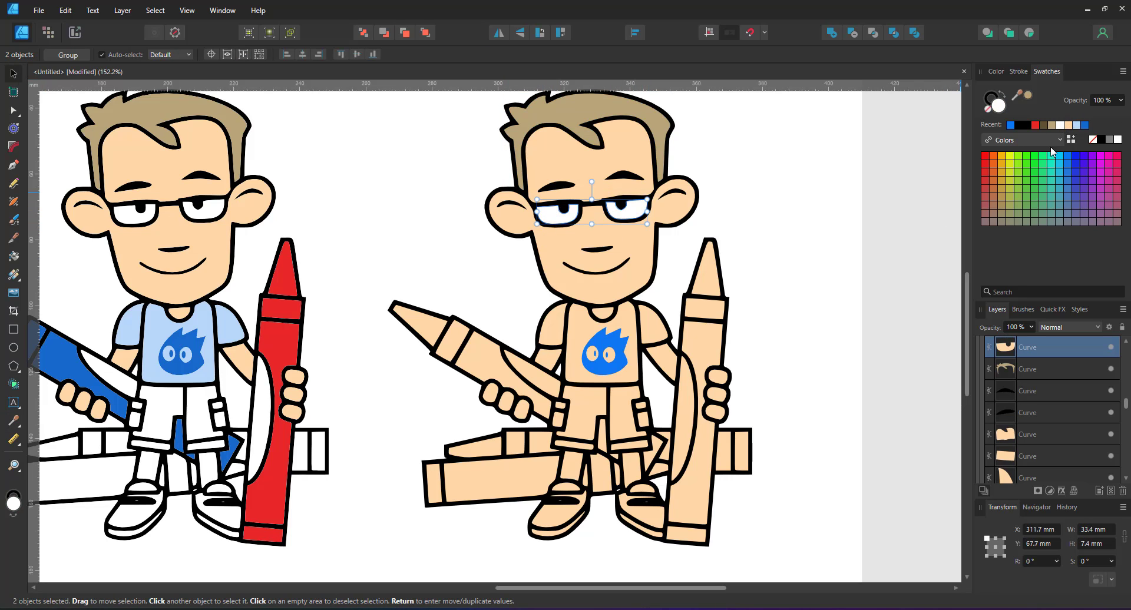
# - Fill the right cartoon's shirt body and both sleeves with the light blue sampled from the middle cartoon's shirt
pyautogui.click(625, 311)
pyautogui.keyDown('shift'); pyautogui.click(629, 340); pyautogui.keyUp('shift')
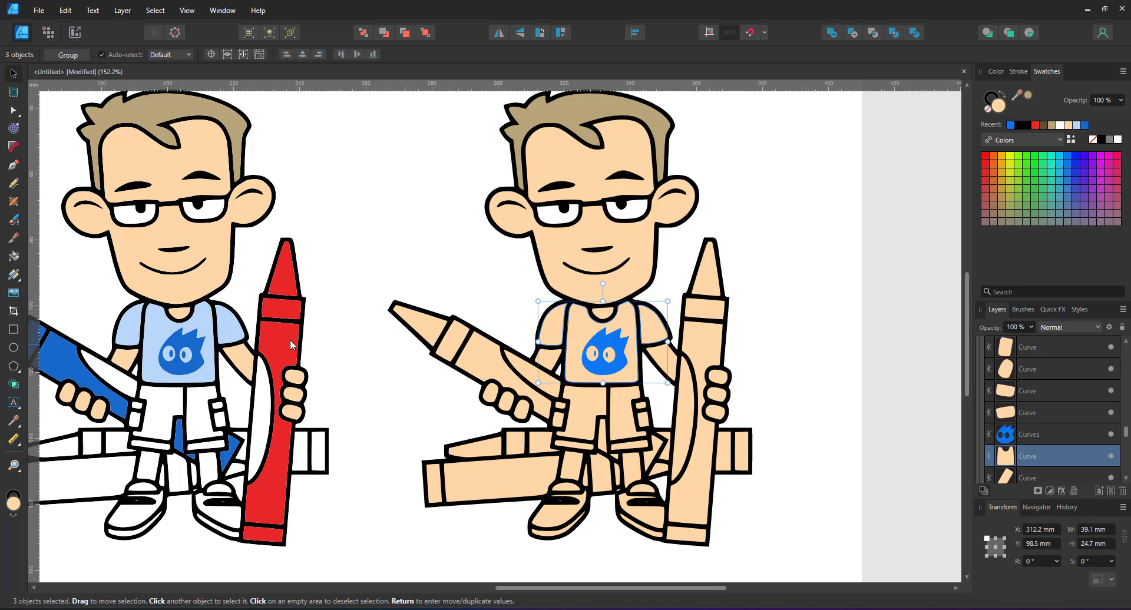
pyautogui.press('i')
pyautogui.click(221, 348)
pyautogui.press('v')
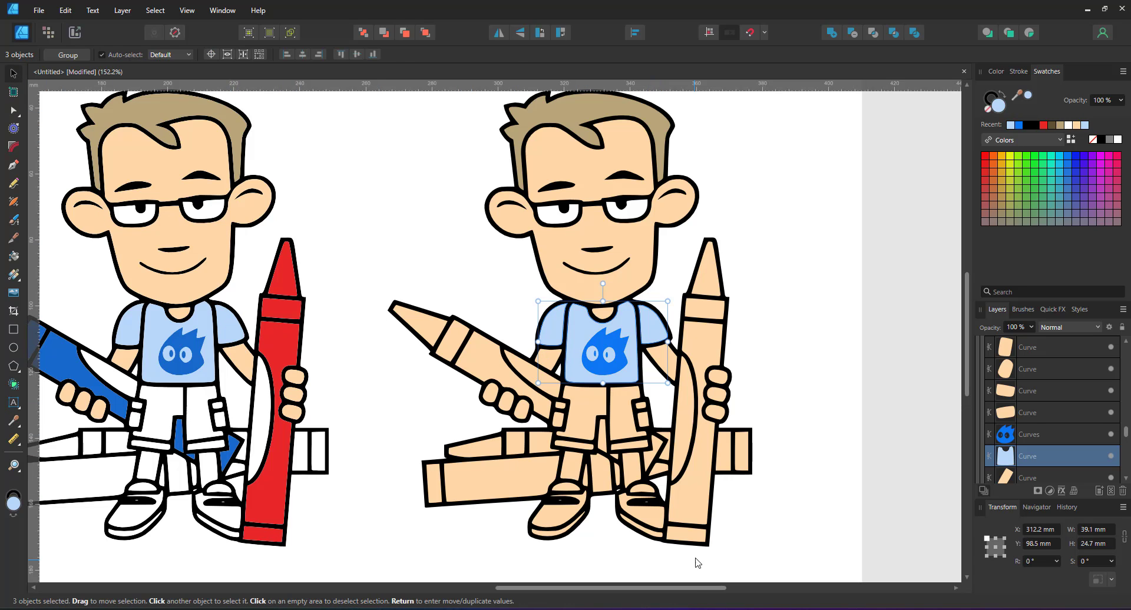
# - Fill the four pieces of the right cartoon's upright crayon with the recently used red
pyautogui.click(677, 530)
pyautogui.keyDown('shift'); pyautogui.click(728, 288); pyautogui.keyUp('shift')
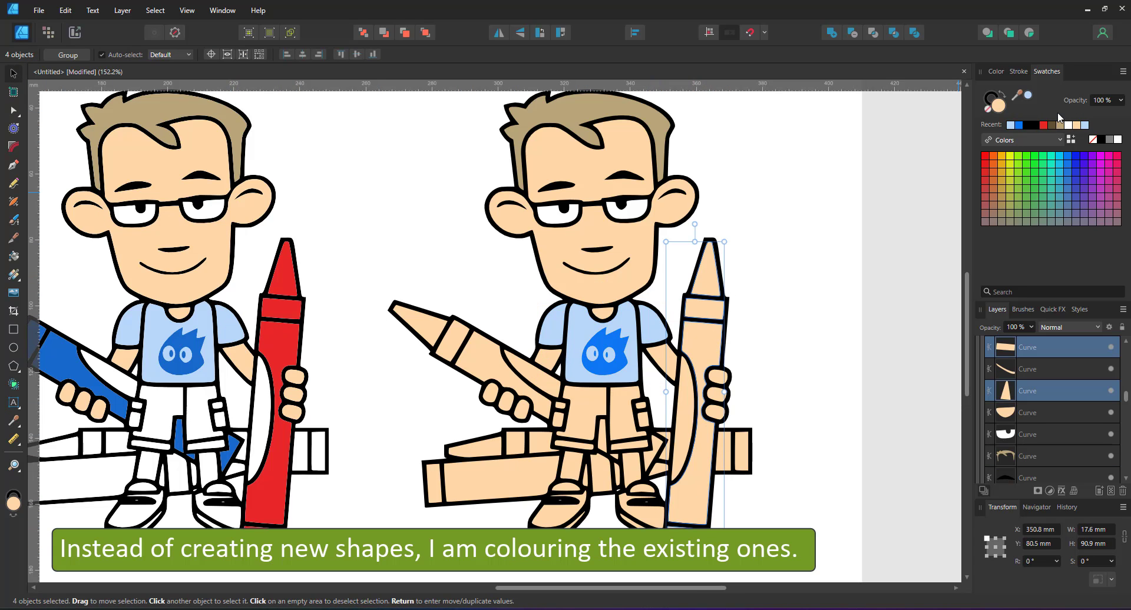
pyautogui.click(1043, 125)
# - Fill the right cartoon's slanted crayon, including its parts visible between and beside the legs, with the blue sampled from the middle cartoon
pyautogui.click(425, 325)
pyautogui.keyDown('shift'); pyautogui.click(450, 340); pyautogui.keyUp('shift')
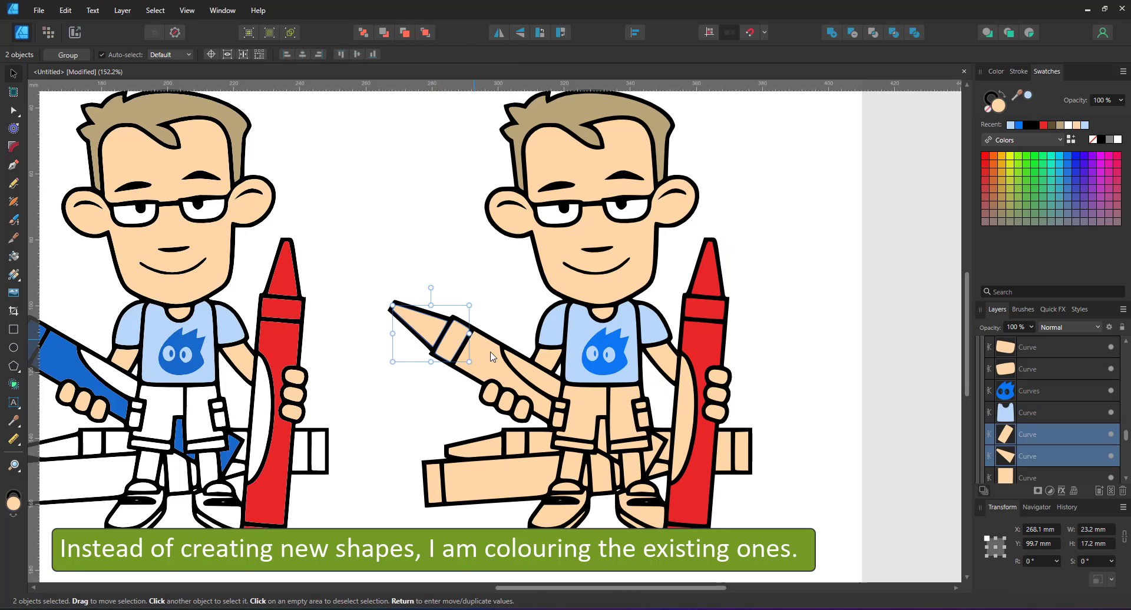
pyautogui.keyDown('shift'); pyautogui.click(492, 356); pyautogui.keyUp('shift')
pyautogui.keyDown('shift'); pyautogui.click(600, 449); pyautogui.keyUp('shift')
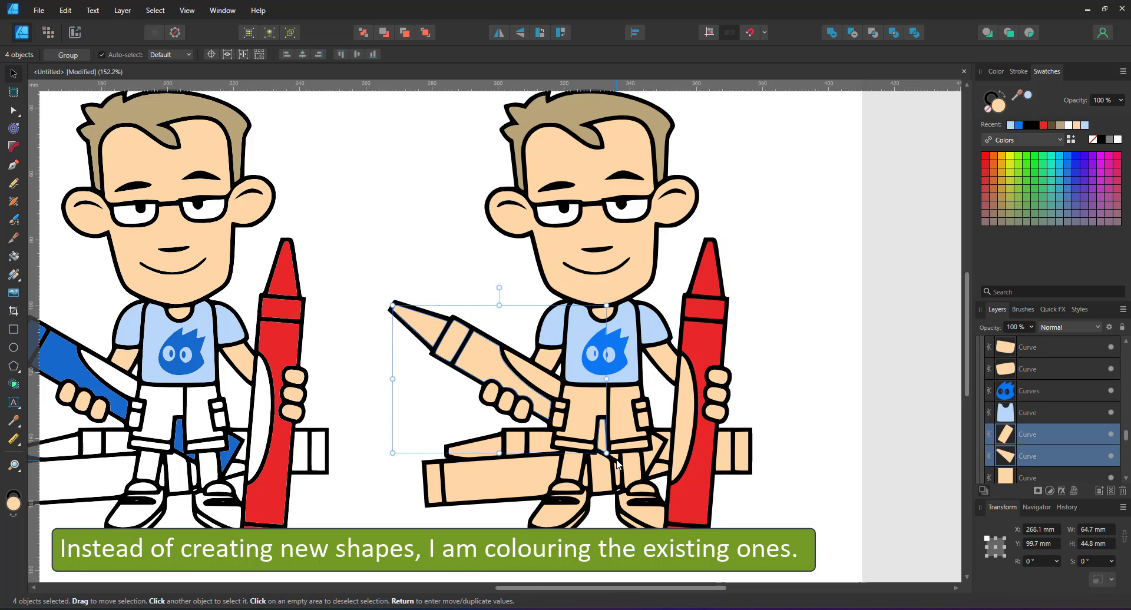
pyautogui.press('i')
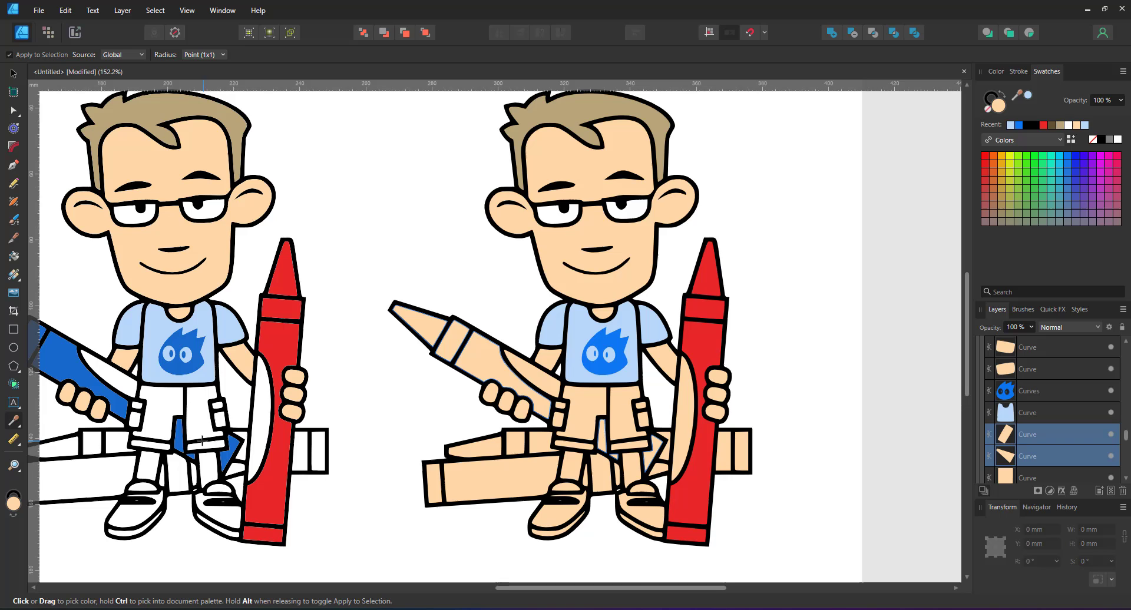
pyautogui.click(122, 406)
pyautogui.press('v')
pyautogui.hotkey('ctrl', '0')
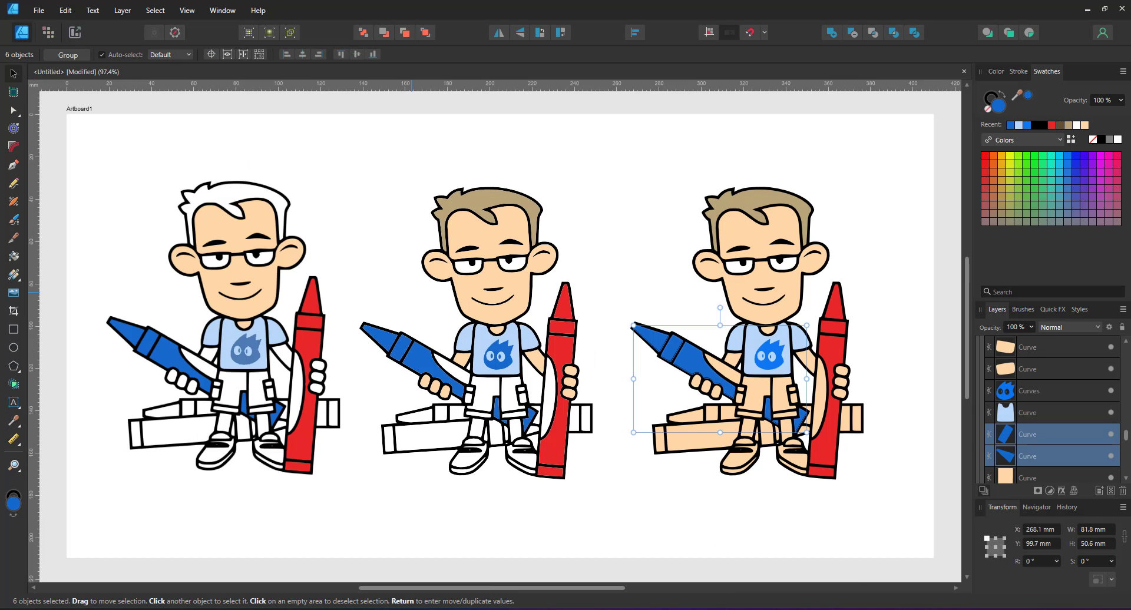
# - Fill the curved inner pieces of the right cartoon's two held crayons with white and clear the selection
pyautogui.click(732, 361)
pyautogui.click(858, 354)
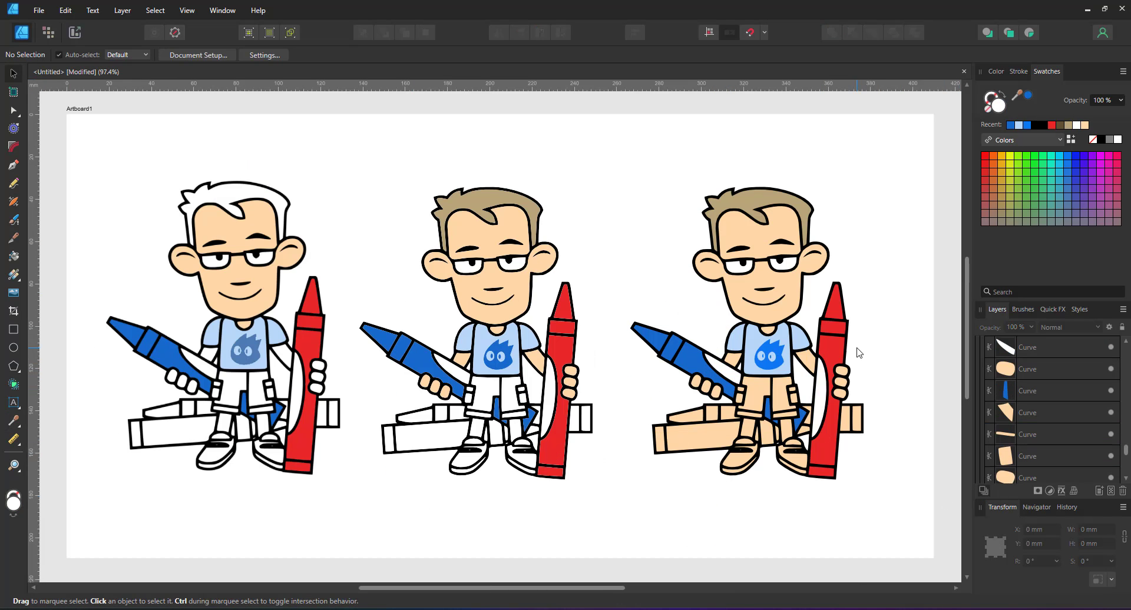
# - Try the right cartoon's base silhouette in green and move it away from the coloured shapes, and undo both changes
pyautogui.click(722, 366)
pyautogui.scroll(-5, 1030, 361)
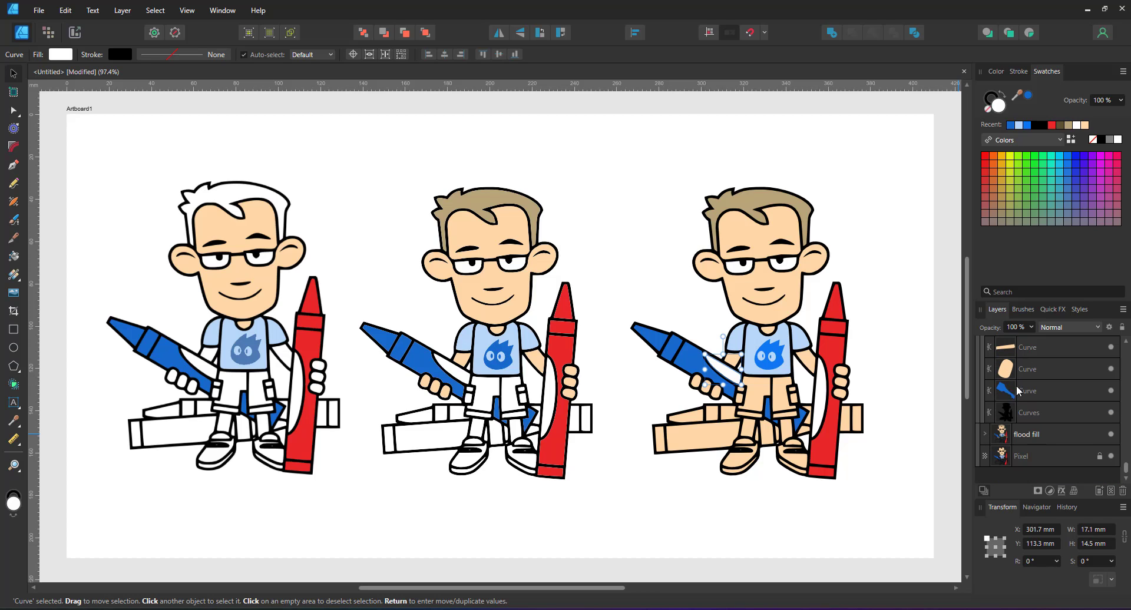
pyautogui.click(1026, 406)
pyautogui.click(1034, 164)
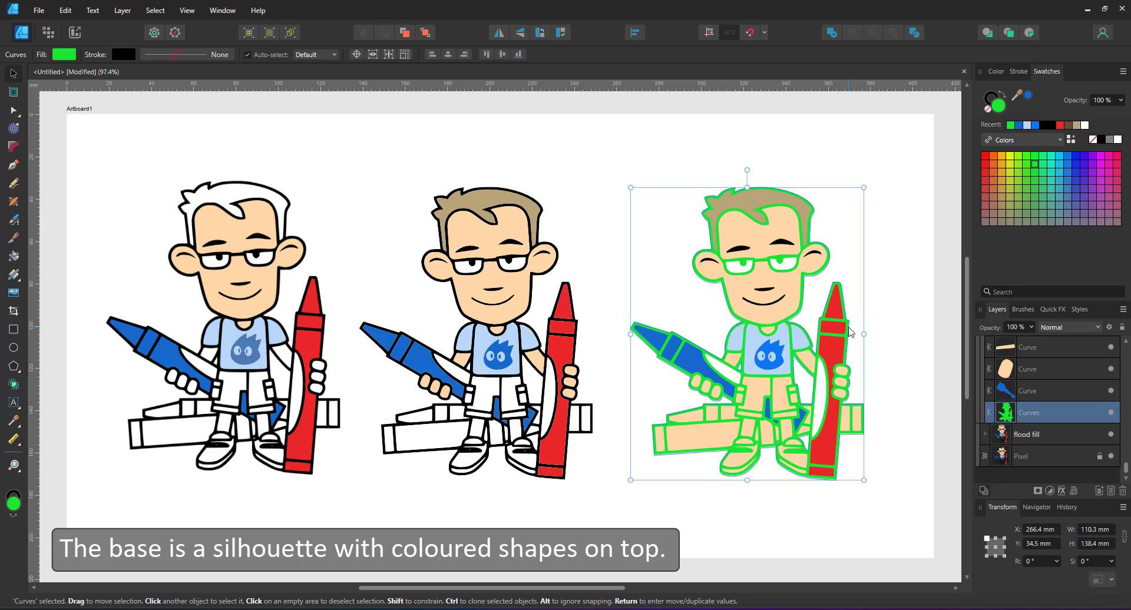
pyautogui.moveTo(850, 332); pyautogui.dragTo(638, 272)
pyautogui.hotkey('ctrl', 'z')
pyautogui.hotkey('ctrl', 'z')
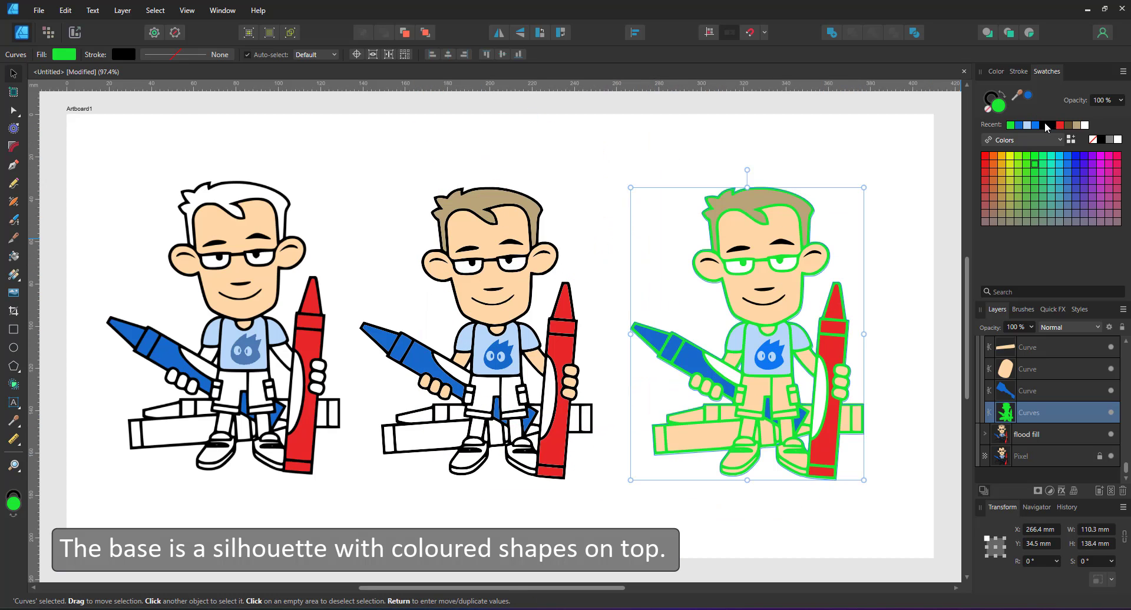
pyautogui.scroll(3, 1031, 423)
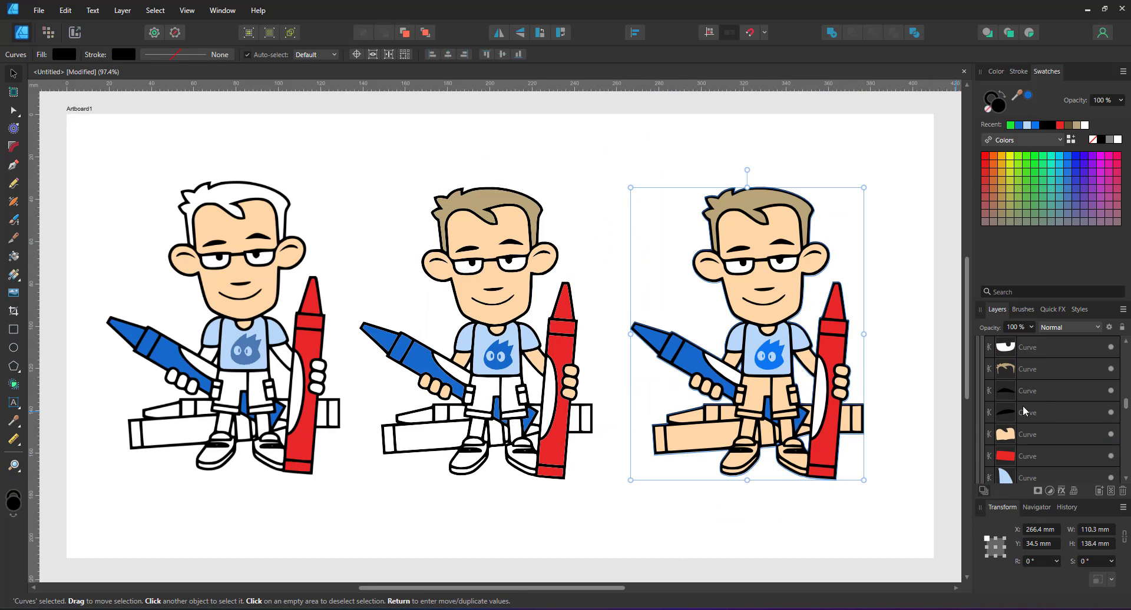
# - Try moving the middle cartoon's svg outline curve away from its coloured shapes, and undo the move
pyautogui.scroll(2, 1031, 422)
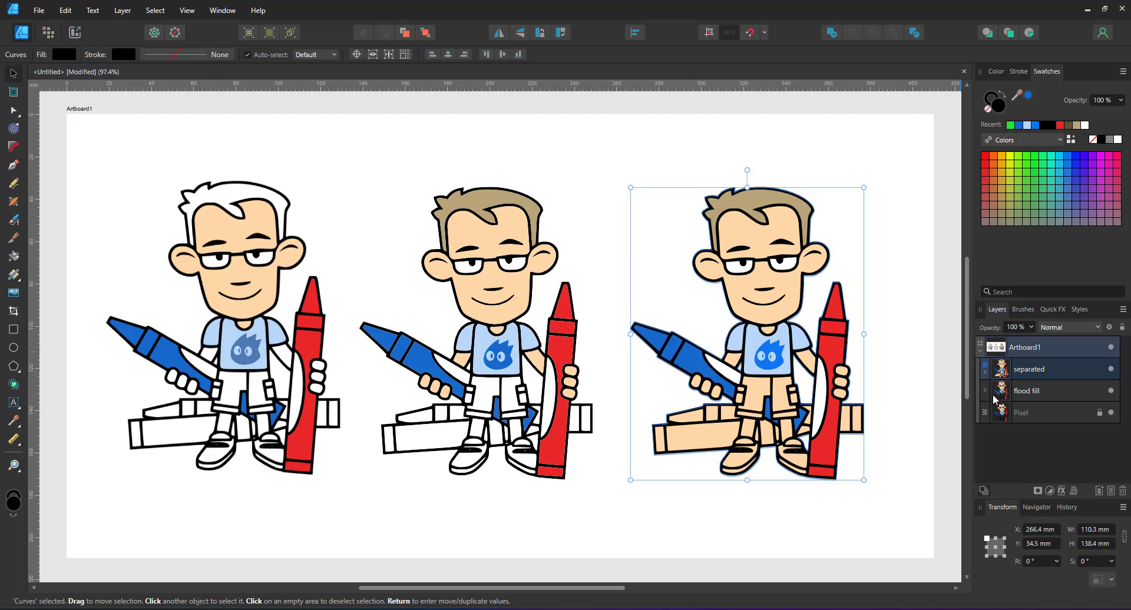
pyautogui.scroll(-3, 1057, 393)
pyautogui.scroll(2, 1058, 393)
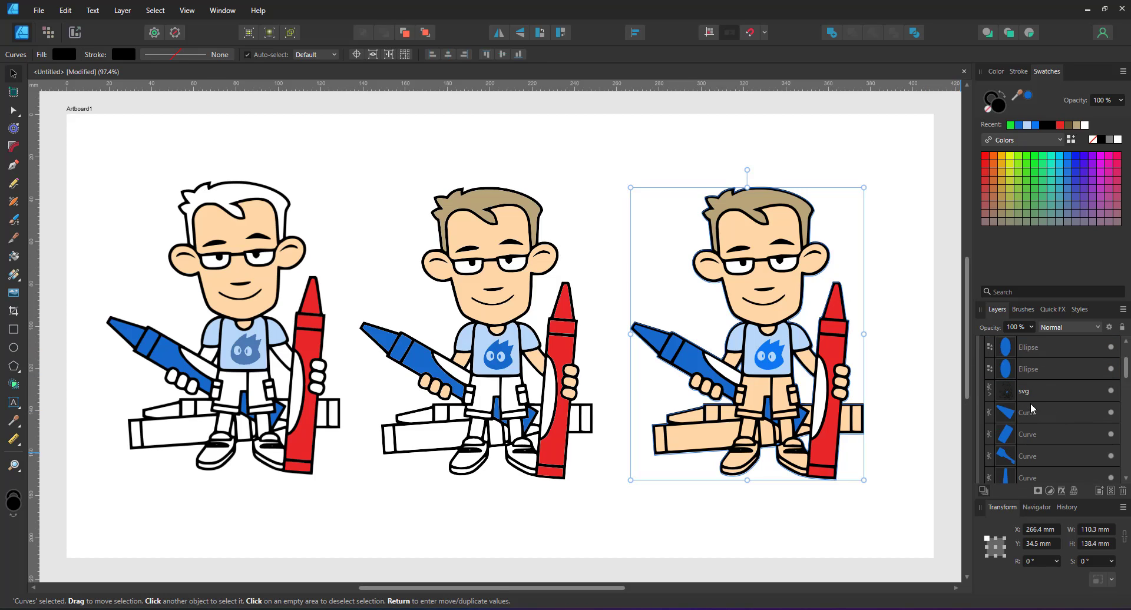
pyautogui.click(1032, 392)
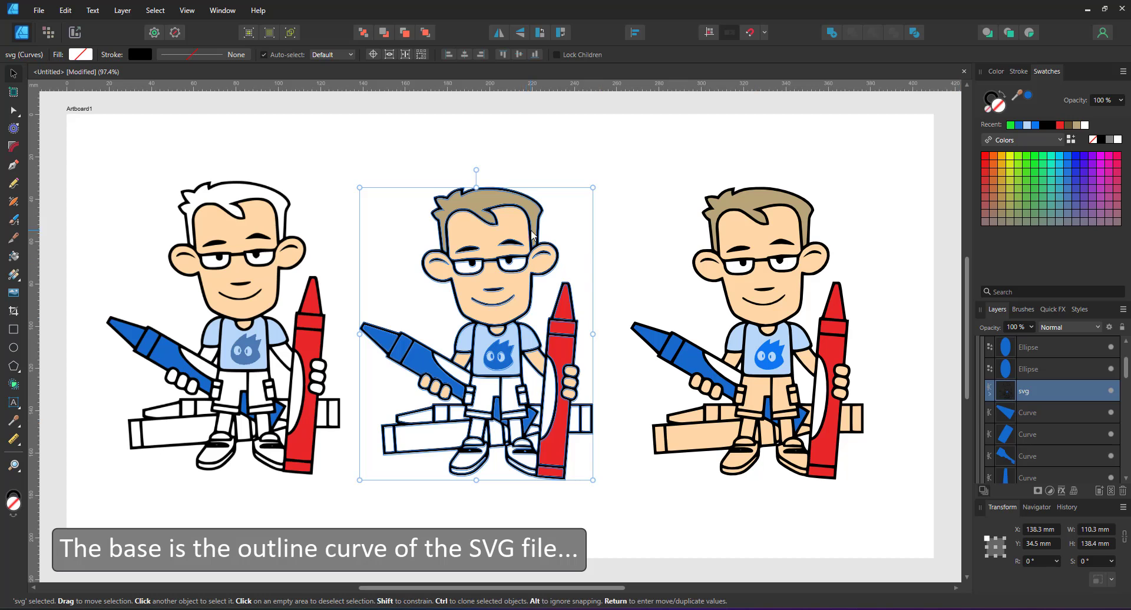
pyautogui.moveTo(576, 322); pyautogui.dragTo(714, 269)
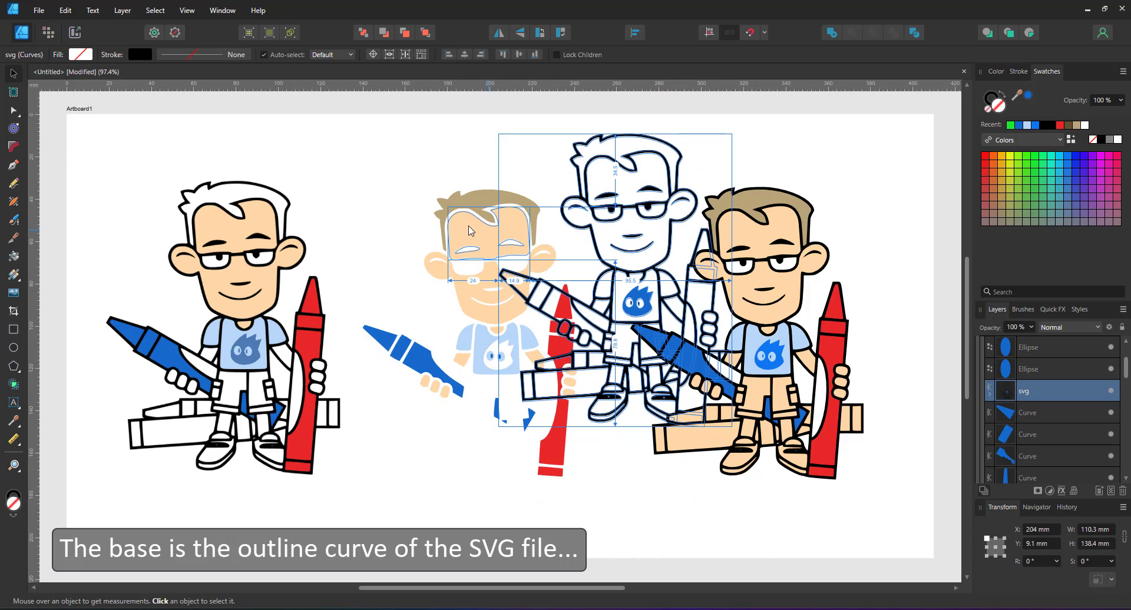
pyautogui.hotkey('ctrl', 'z')
# - Try moving the middle cartoon's skin-coloured forehead shape out of the outline, undo the move and clear the selection
pyautogui.scroll(-3, 1071, 393)
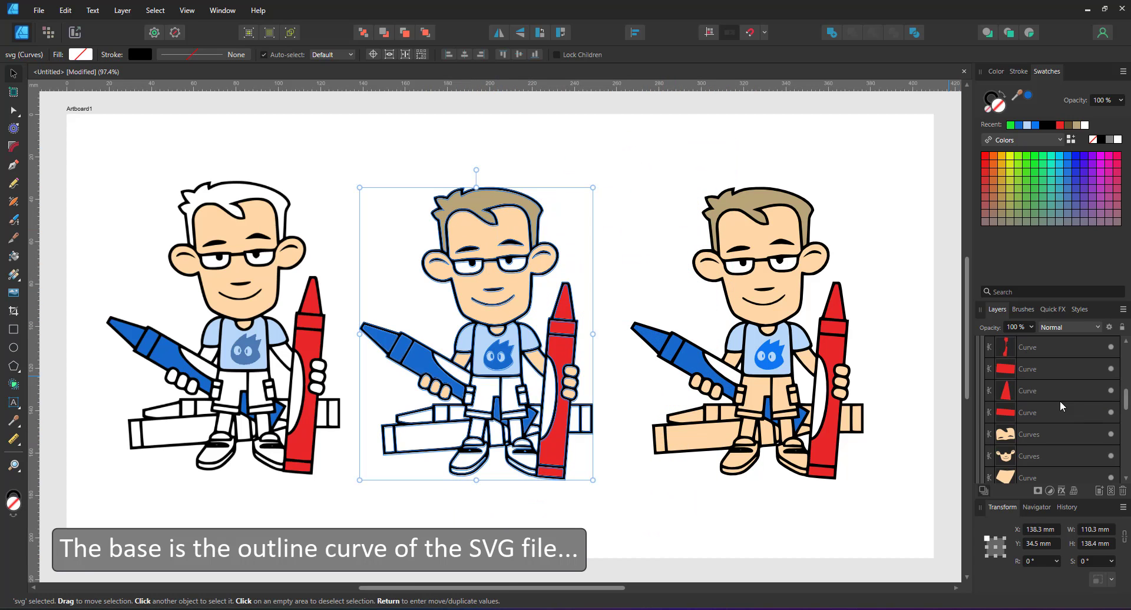
pyautogui.click(1041, 436)
pyautogui.moveTo(465, 253); pyautogui.dragTo(608, 223)
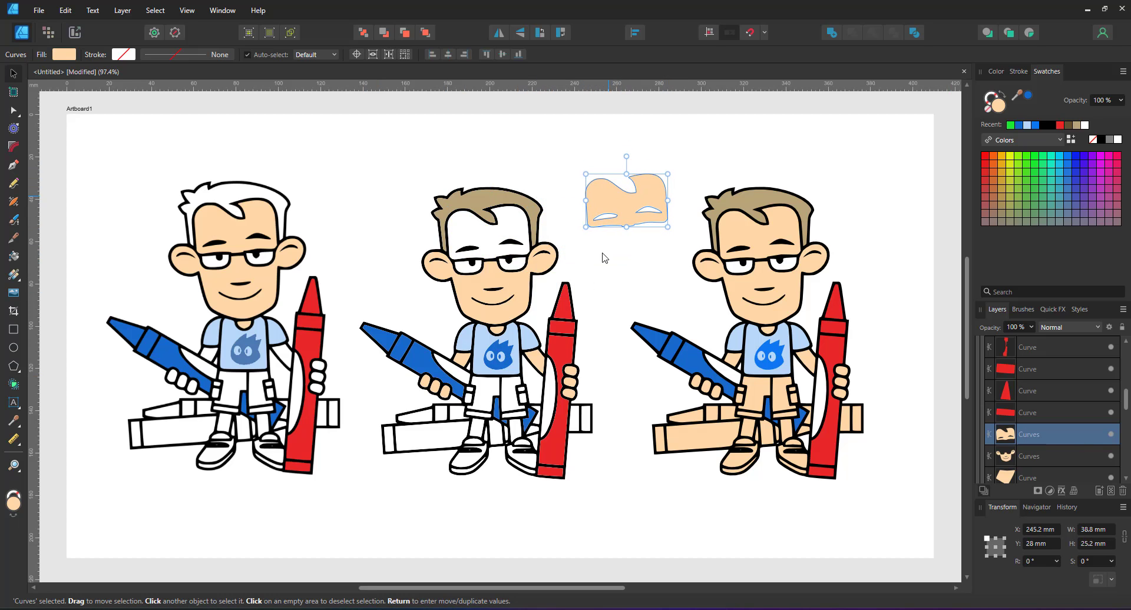
pyautogui.hotkey('ctrl', 'z')
pyautogui.click(577, 255)
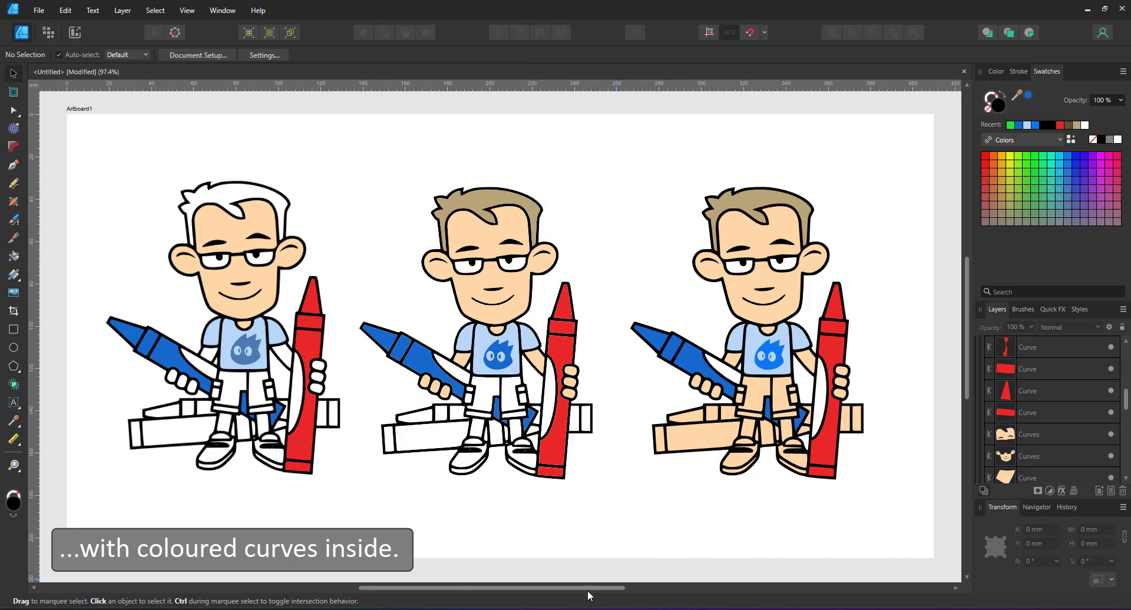
# - Unlock and select the left cartoon's Pixel layer to check its extent, and clear the selection
pyautogui.scroll(-3, 1042, 446)
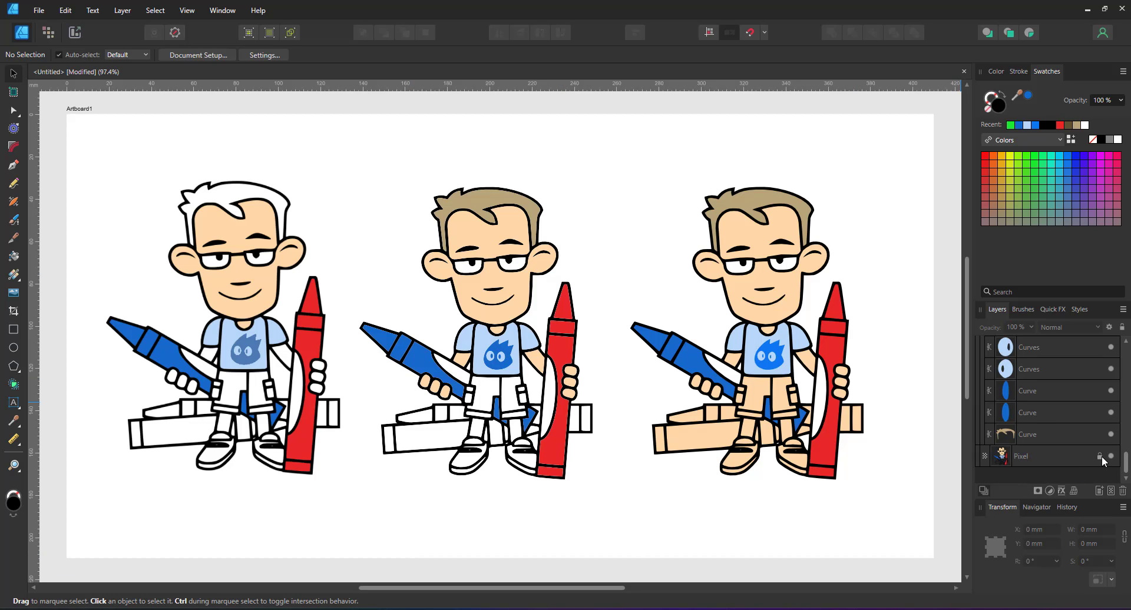
pyautogui.click(1077, 457)
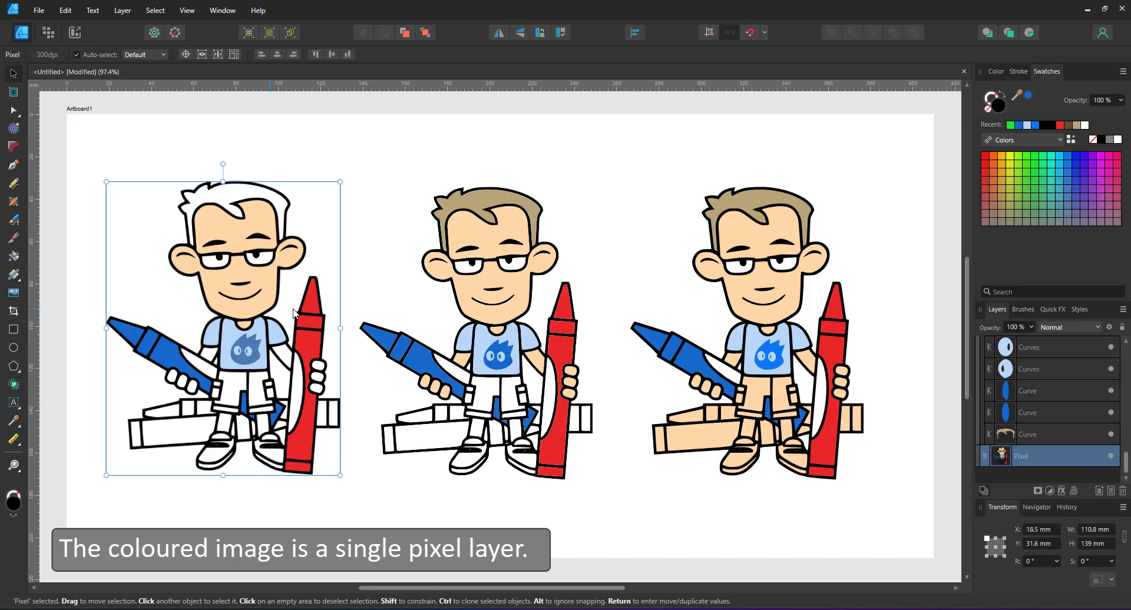
pyautogui.click(582, 548)
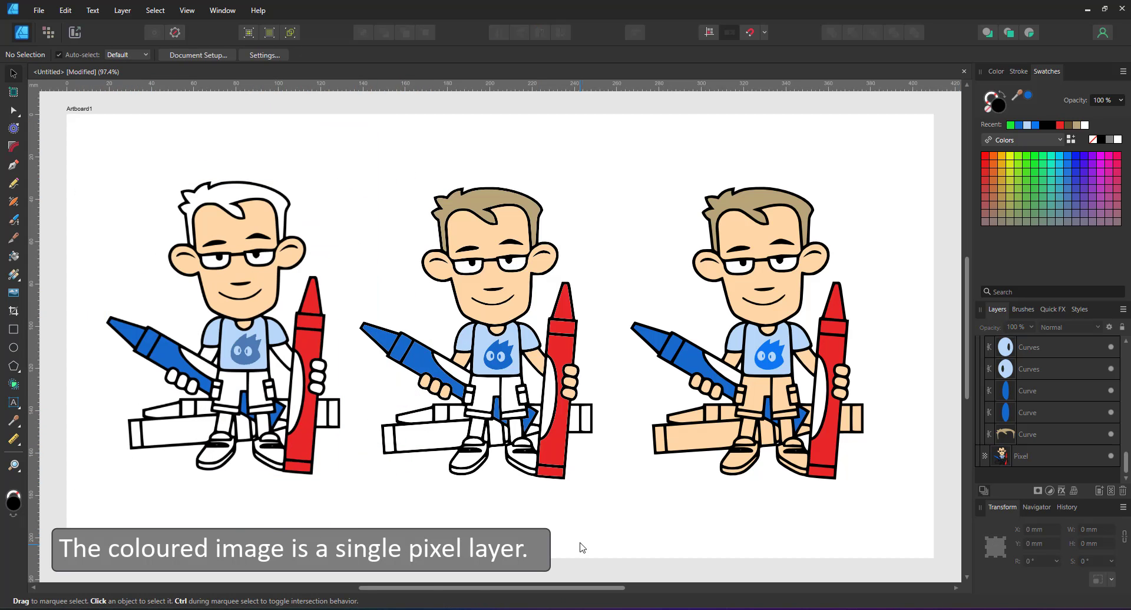